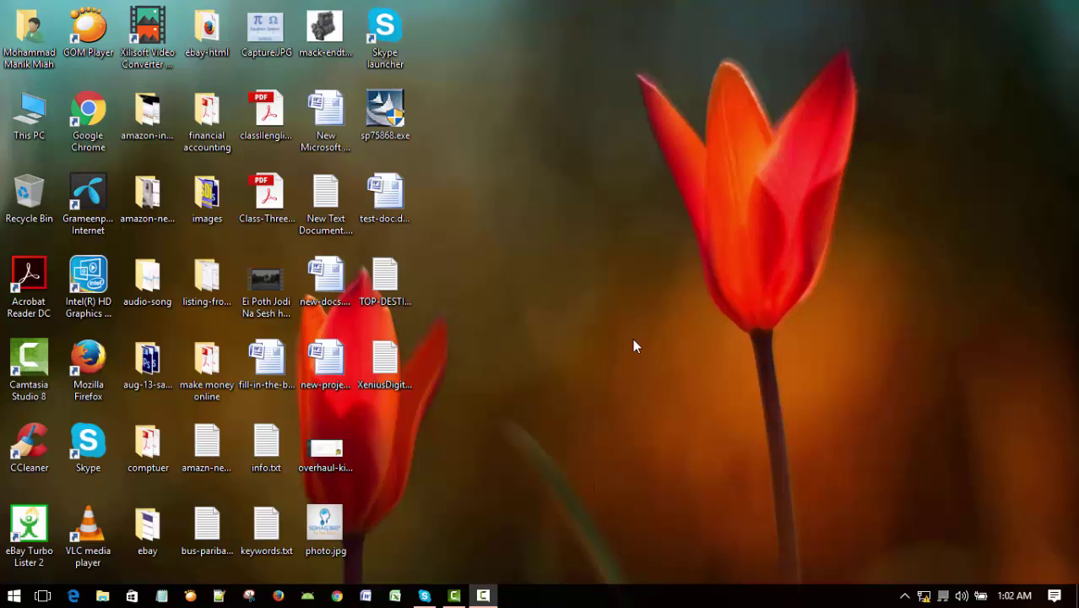
# Start Microsoft Word and add the XeniusDigital "MS Word 2007 Bangla Tutorial Part-19" outline of Page Layout and Watermark topics to the blank document
pyautogui.click(365, 595)
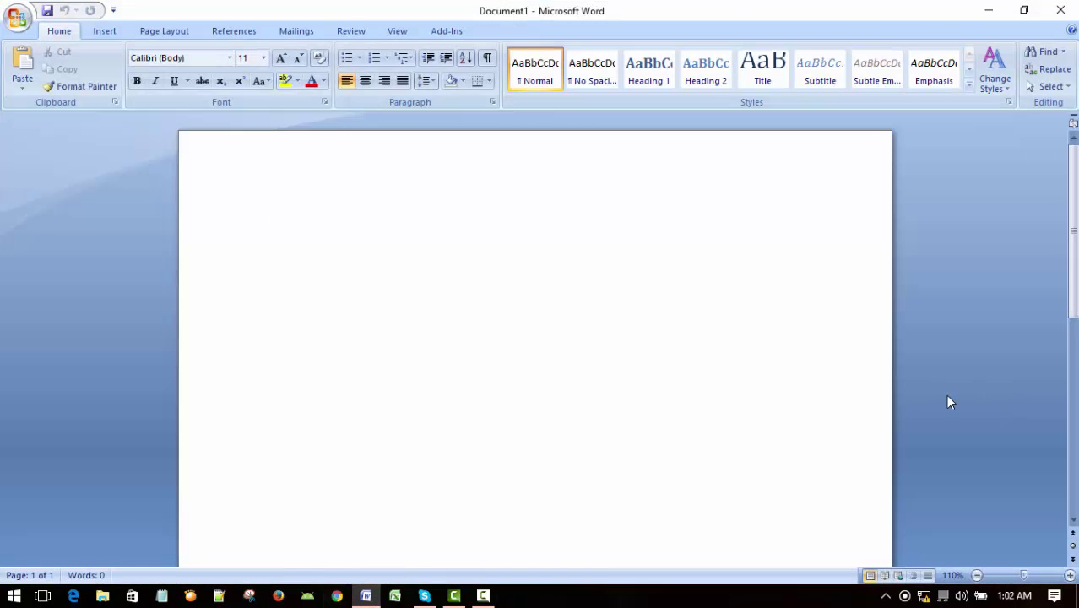
pyautogui.write('MS Word 2007 Bangla Tutorial Part-19 Page Layout Menu / Page Layout Tab >> Click Page Layout Tab >> How to create Watermark >> How to use Watermark >> Close documents/file >> Exit MS Word')
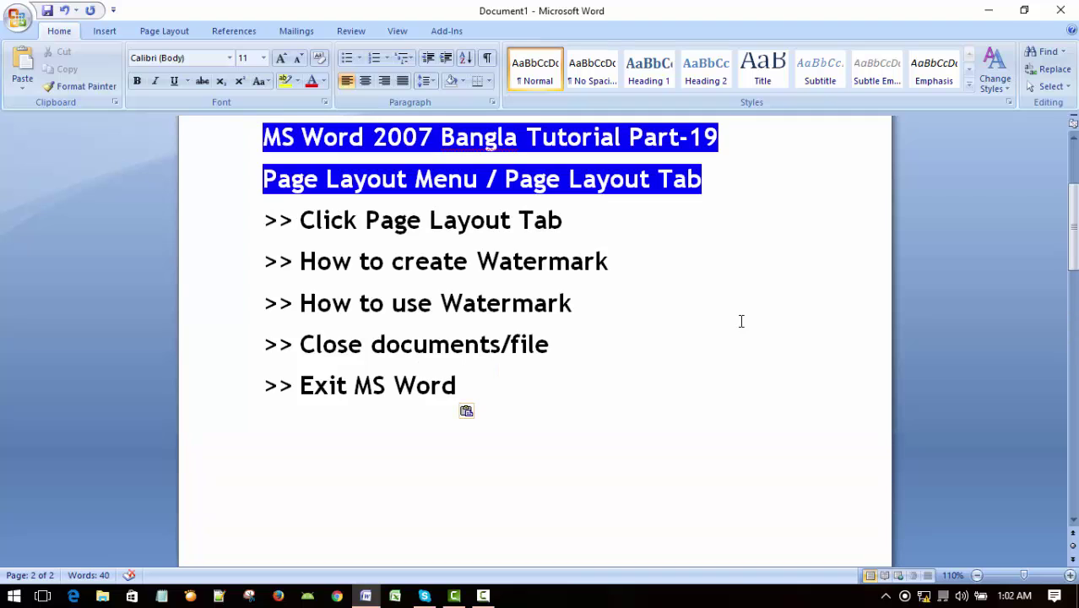
pyautogui.scroll(2, 735, 311)
pyautogui.scroll(-1, 728, 319)
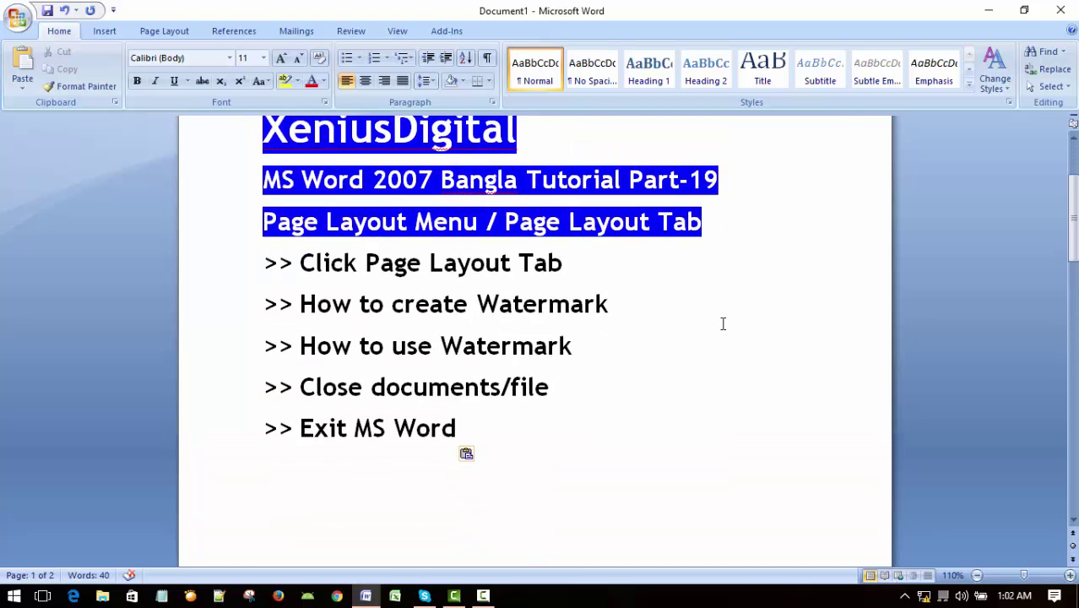
pyautogui.scroll(1, 718, 322)
pyautogui.scroll(-2, 717, 326)
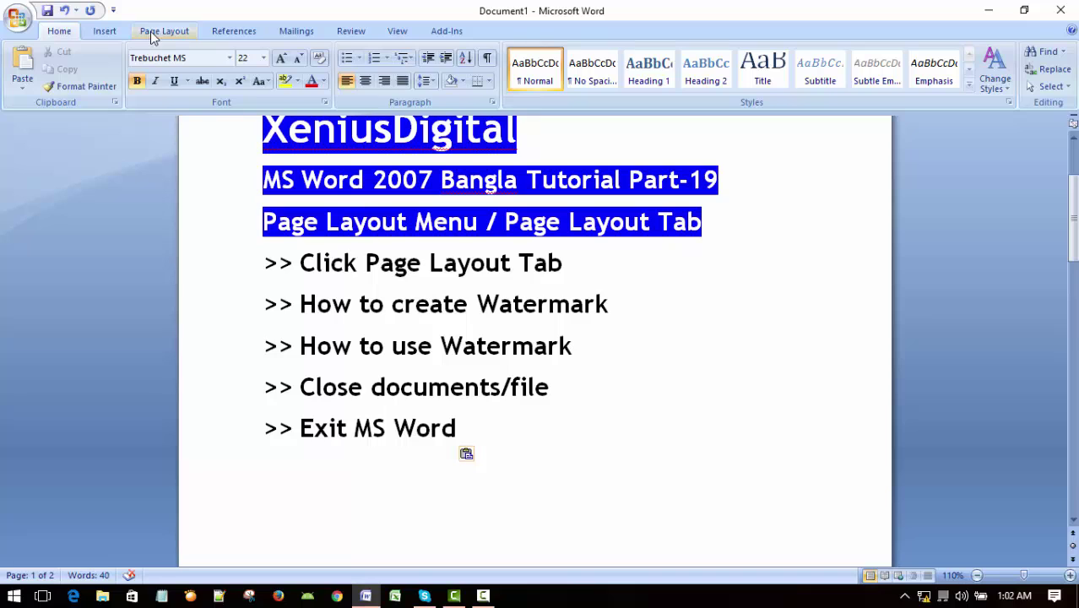
# Review the outline topics one by one, from "Click Page Layout Tab" to "Exit MS Word", and show the page layout commands
pyautogui.click(242, 270)
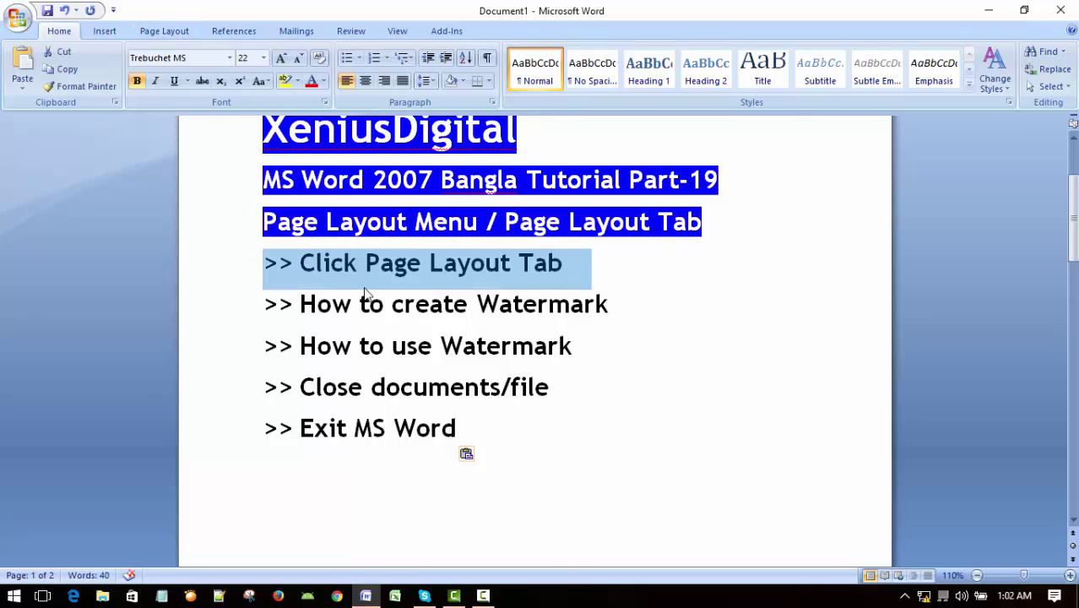
pyautogui.click(164, 32)
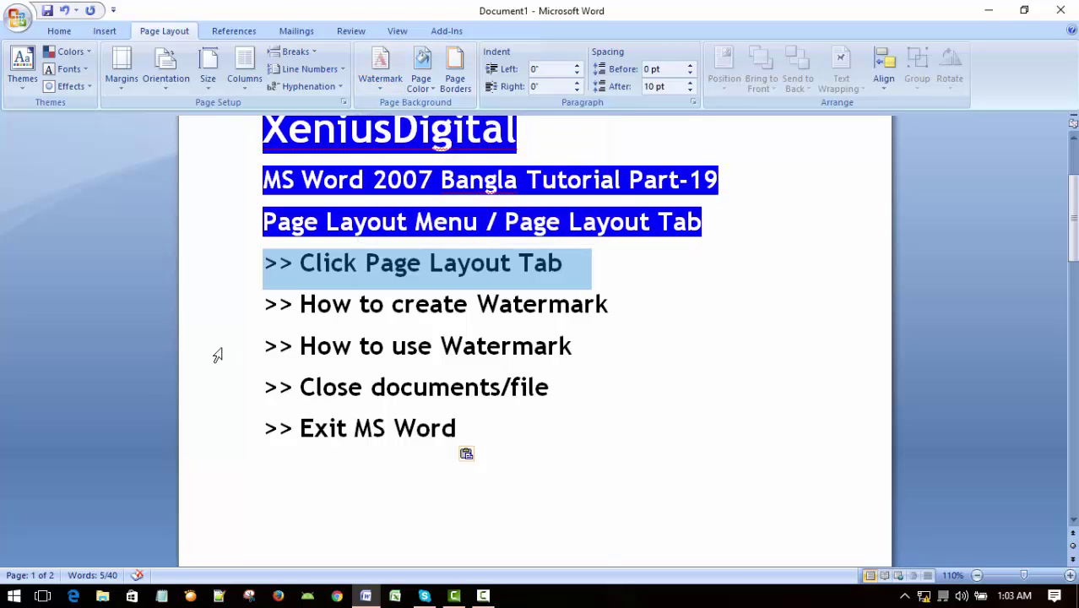
pyautogui.click(221, 312)
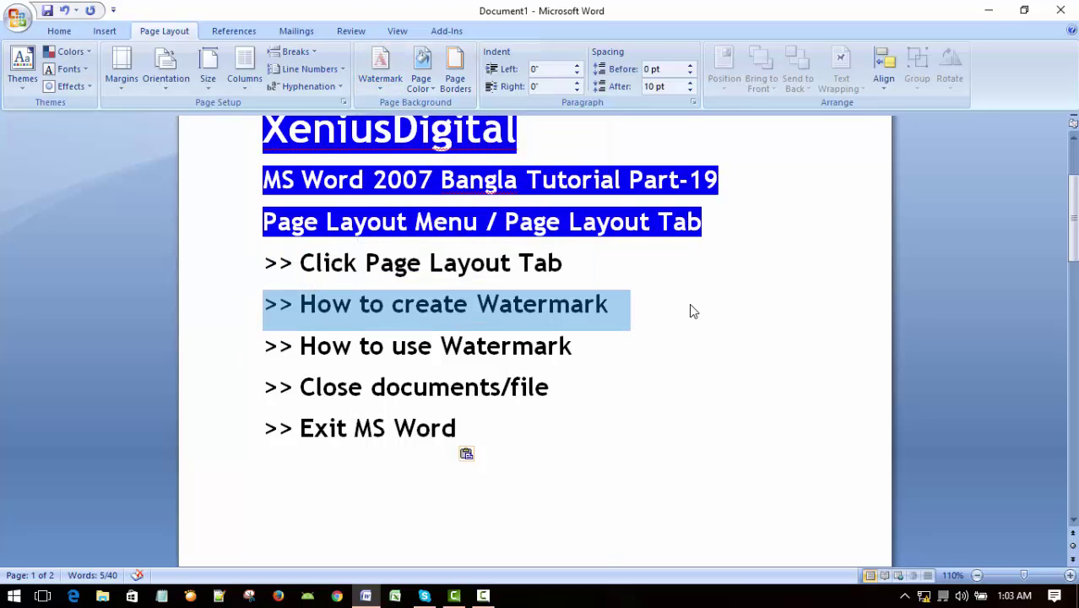
pyautogui.click(760, 353)
pyautogui.click(228, 353)
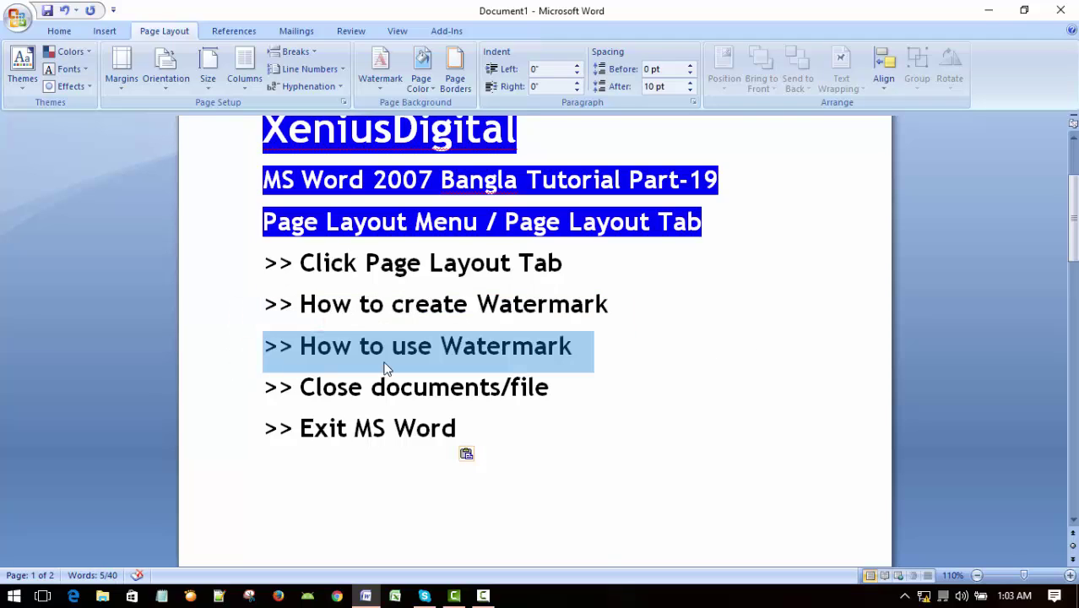
pyautogui.click(731, 345)
pyautogui.click(229, 391)
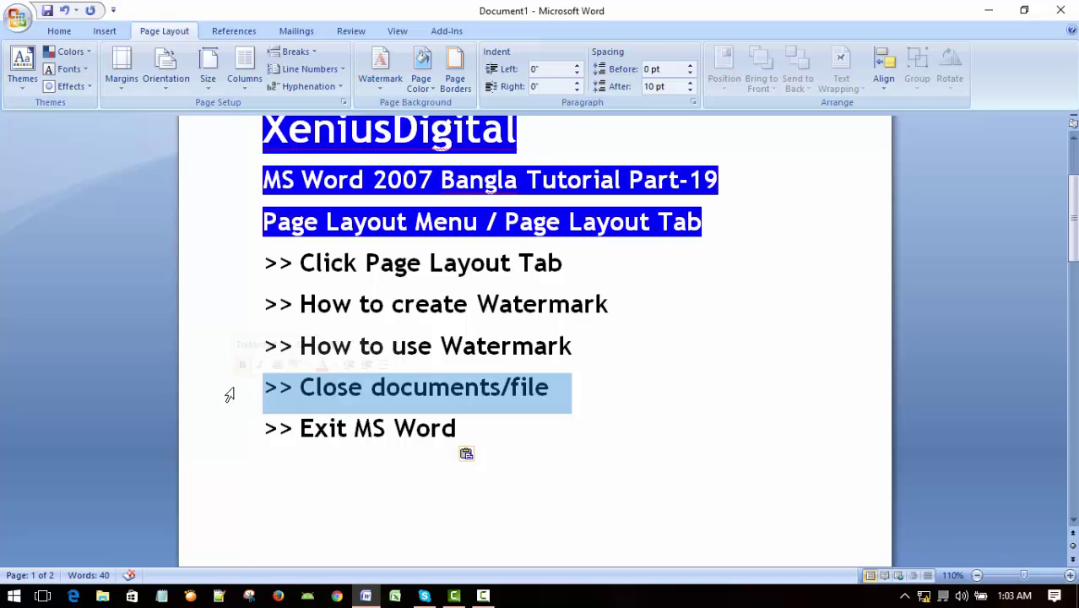
pyautogui.click(223, 437)
pyautogui.click(675, 430)
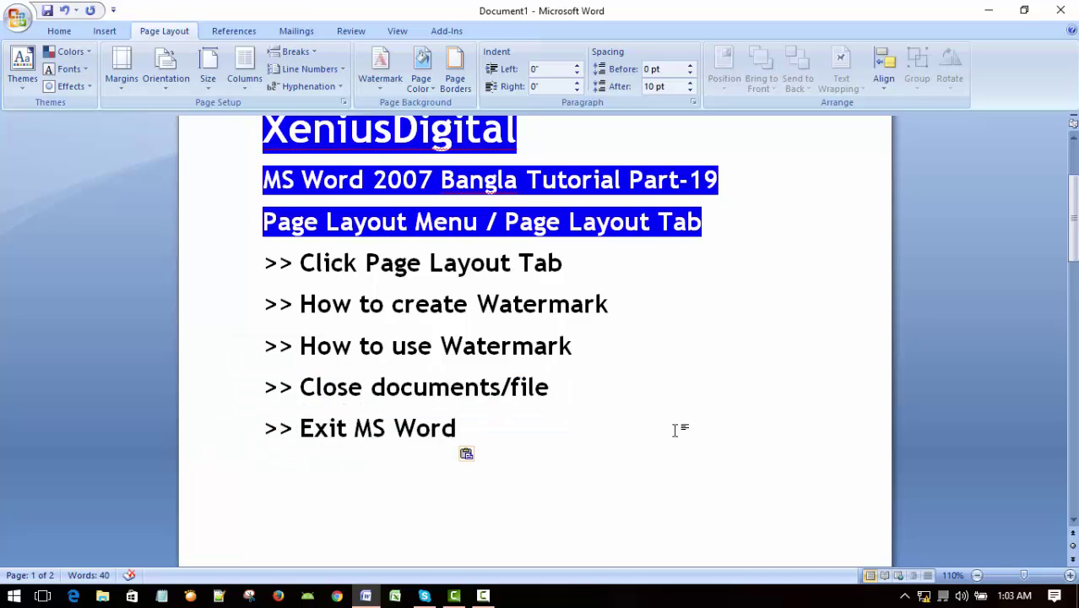
# Place the cursor on the blank page after the outline and apply the horizontal CONFIDENTIAL 2 watermark
pyautogui.scroll(-5, 675, 432)
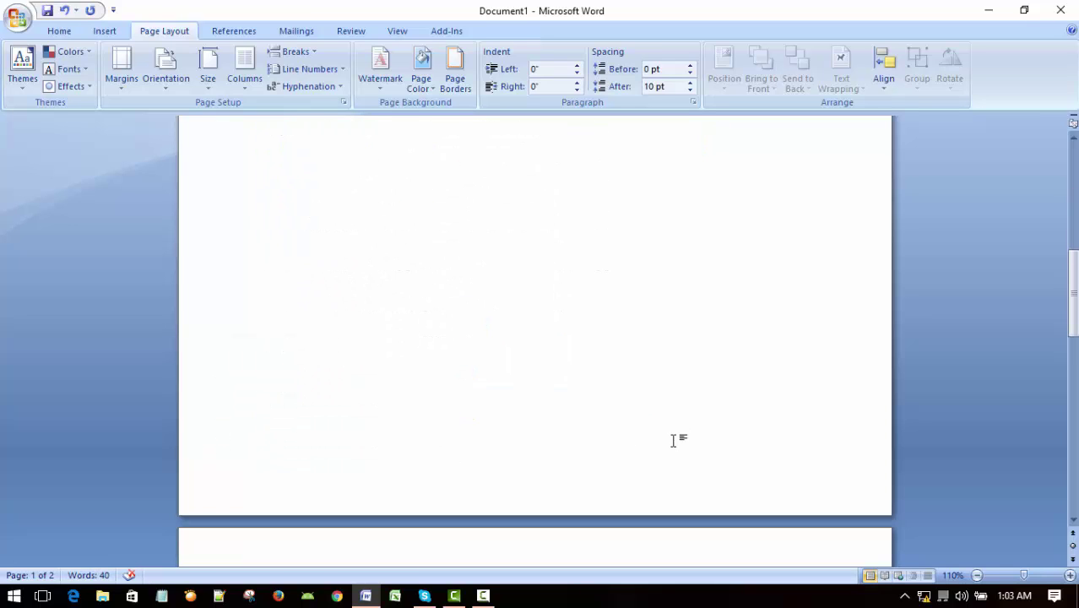
pyautogui.scroll(2, 672, 439)
pyautogui.scroll(-1, 667, 439)
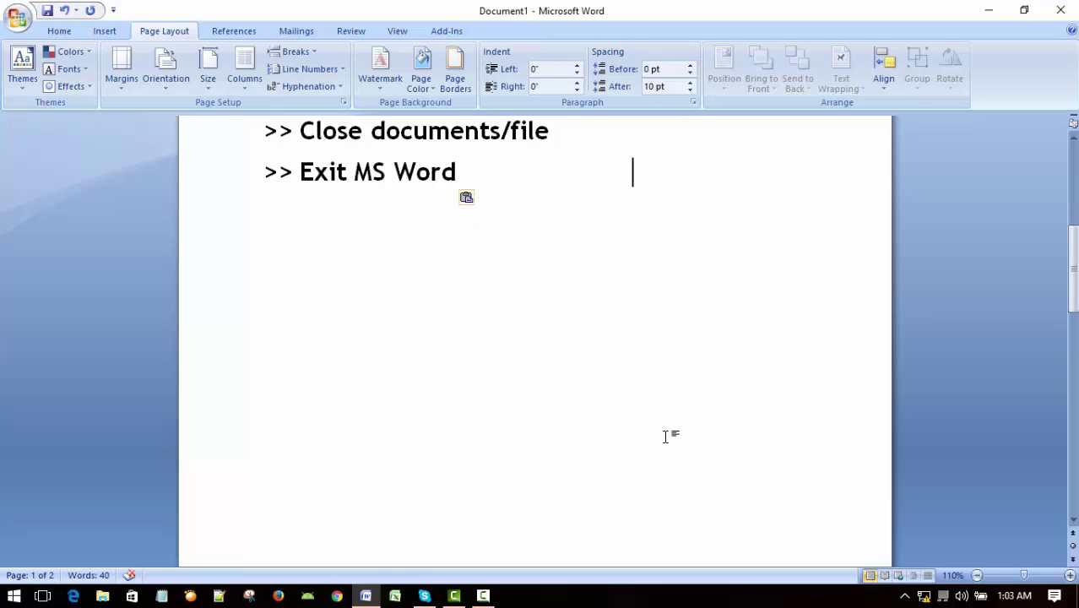
pyautogui.scroll(-5, 667, 439)
pyautogui.click(667, 439)
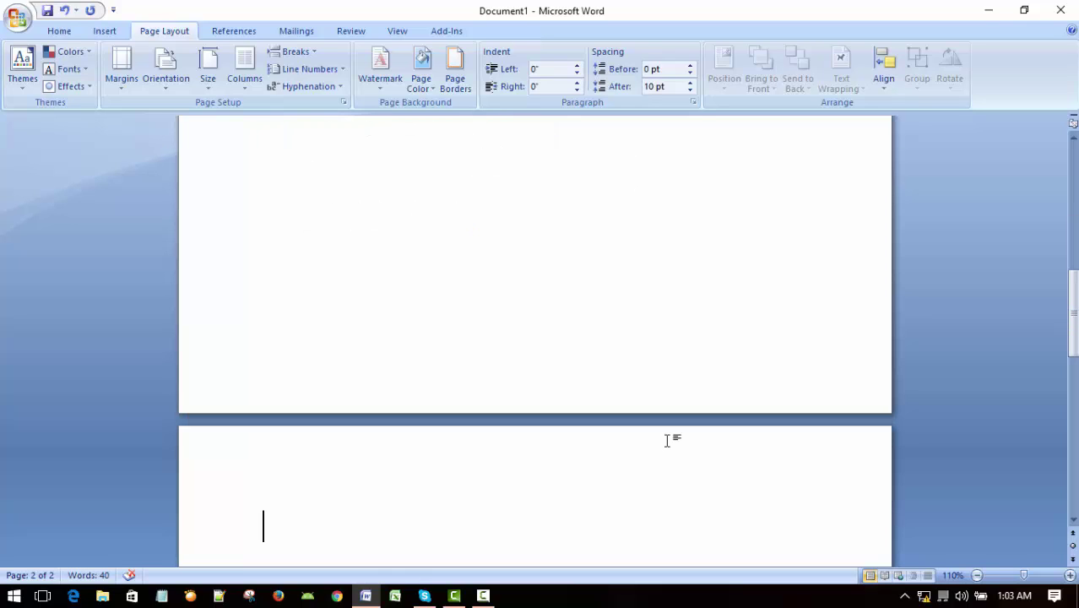
pyautogui.scroll(-4, 619, 294)
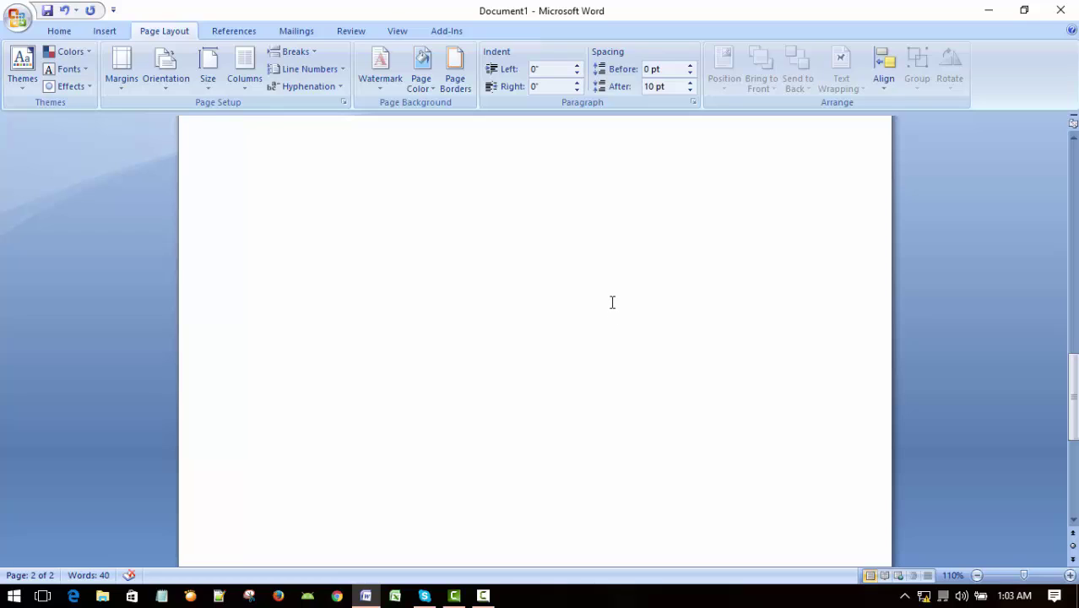
pyautogui.scroll(3, 616, 300)
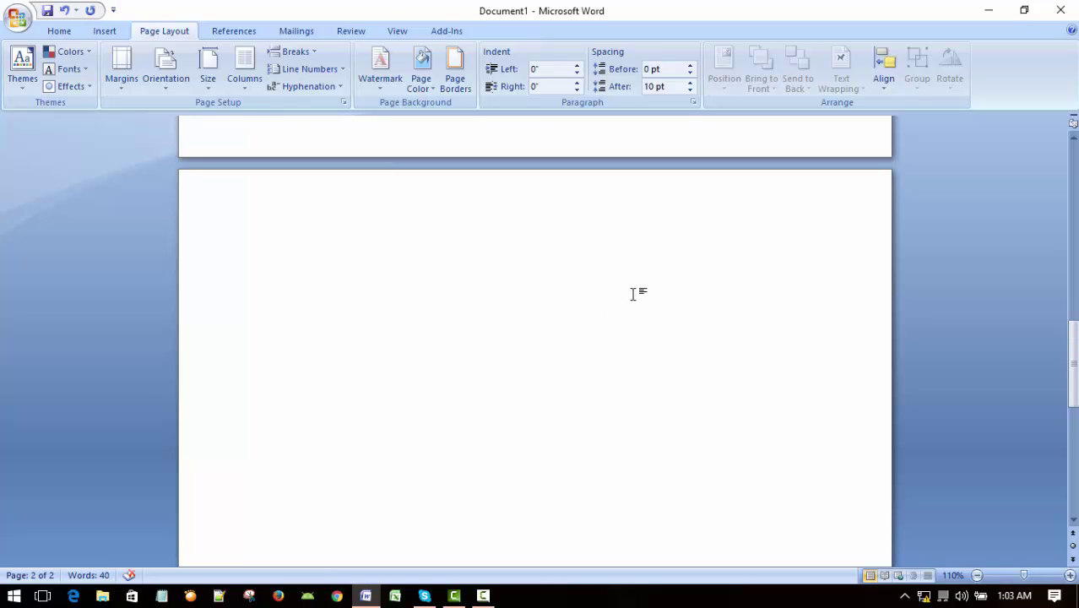
pyautogui.scroll(-1, 633, 294)
pyautogui.click(385, 76)
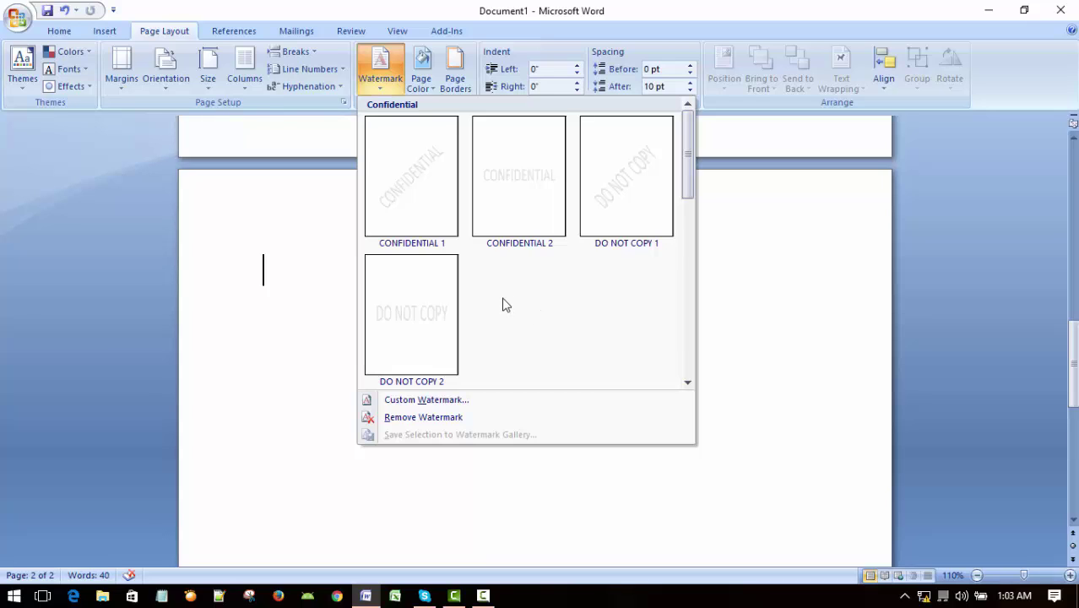
pyautogui.scroll(-5, 525, 298)
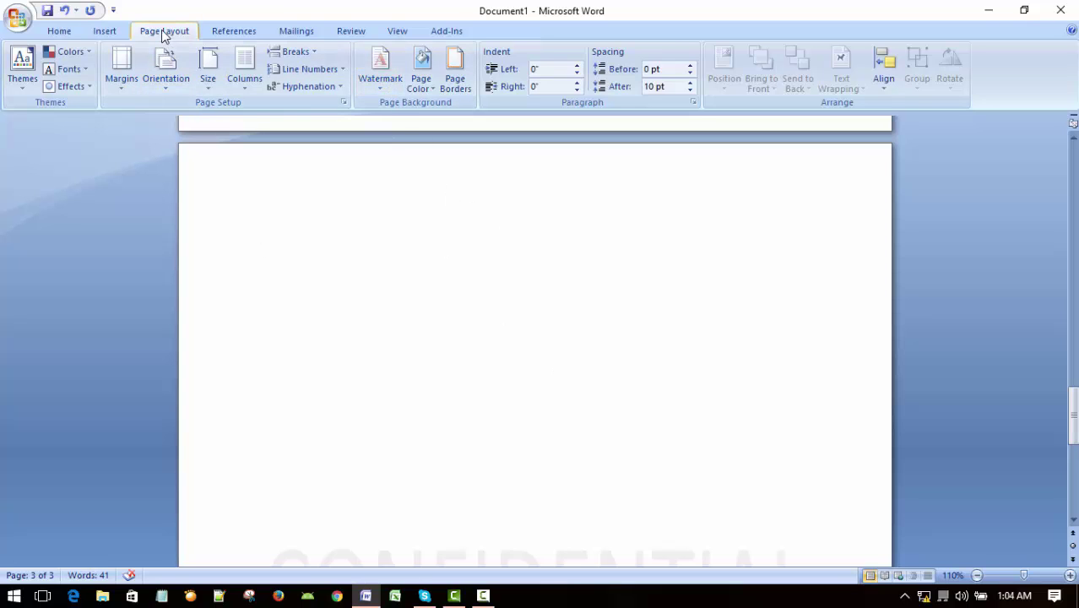
# Browse the built-in watermarks, apply the diagonal CONFIDENTIAL 1 watermark and check how it looks on the third page
pyautogui.click(379, 68)
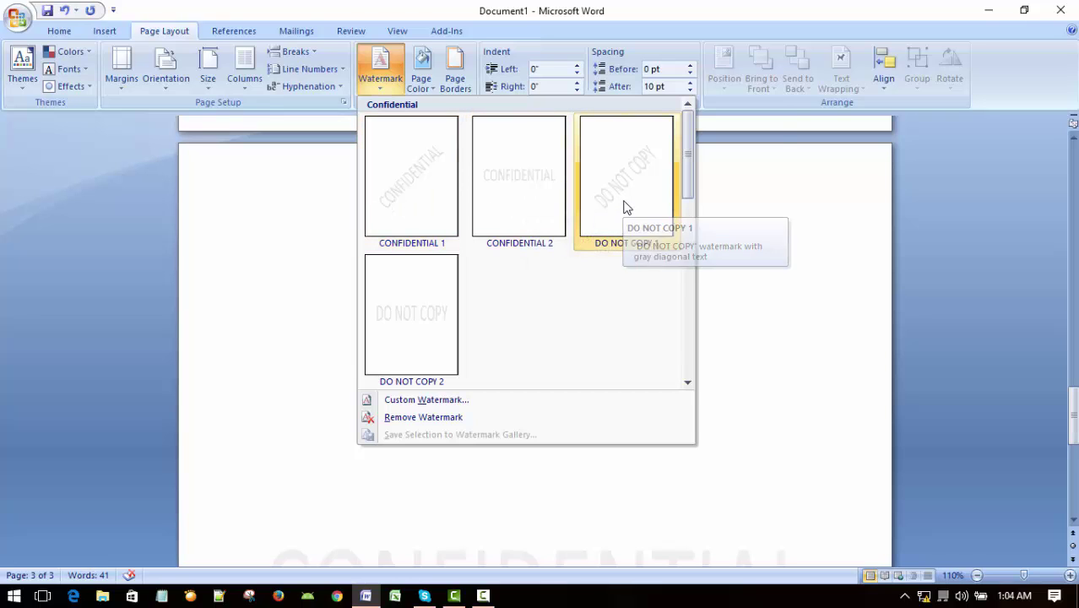
pyautogui.scroll(-3, 668, 262)
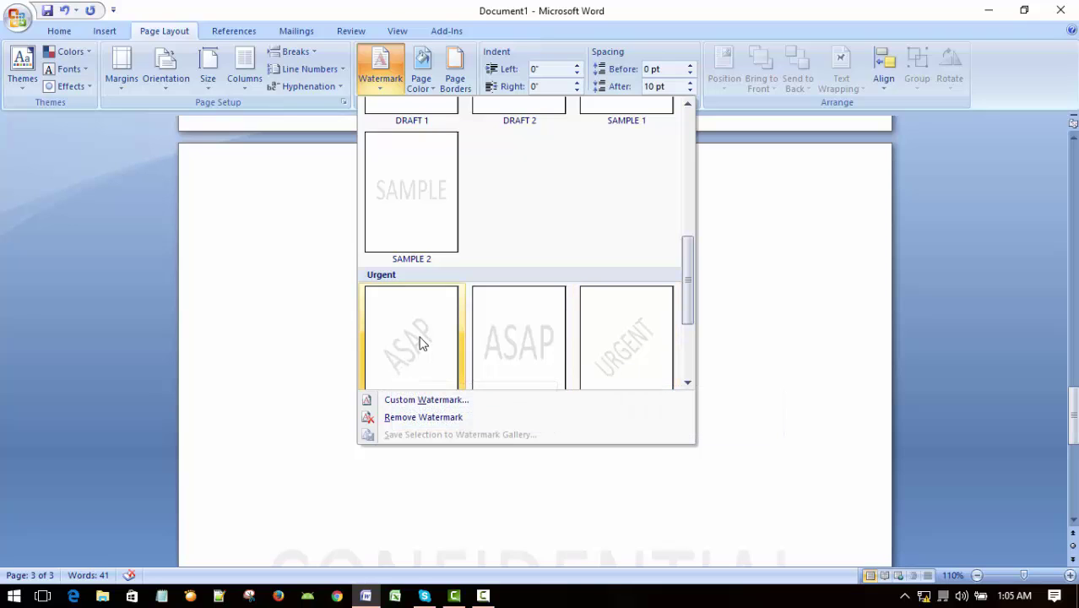
pyautogui.scroll(-3, 421, 342)
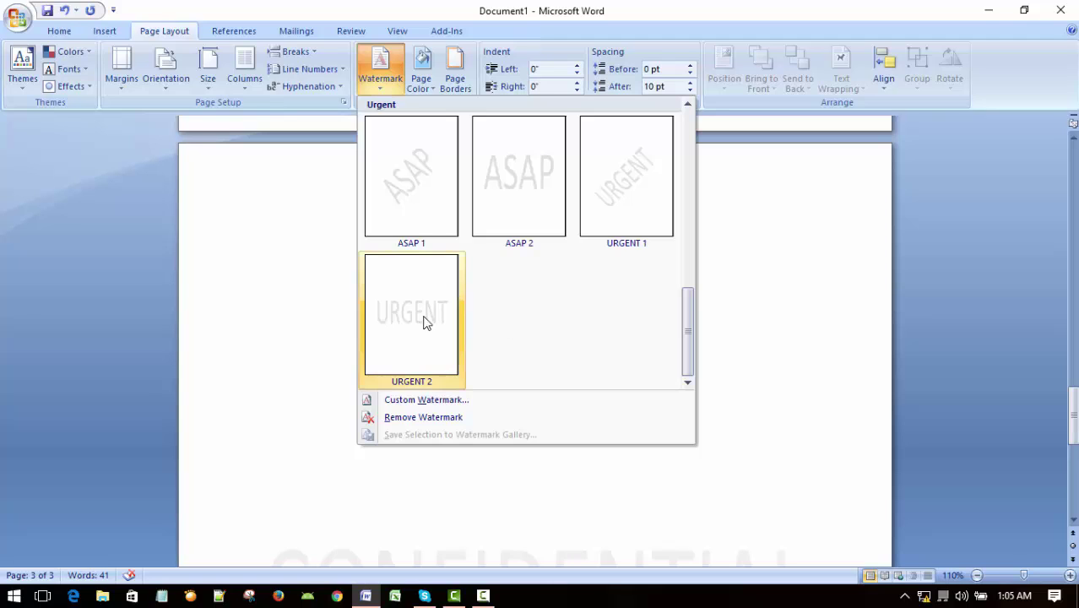
pyautogui.scroll(5, 549, 310)
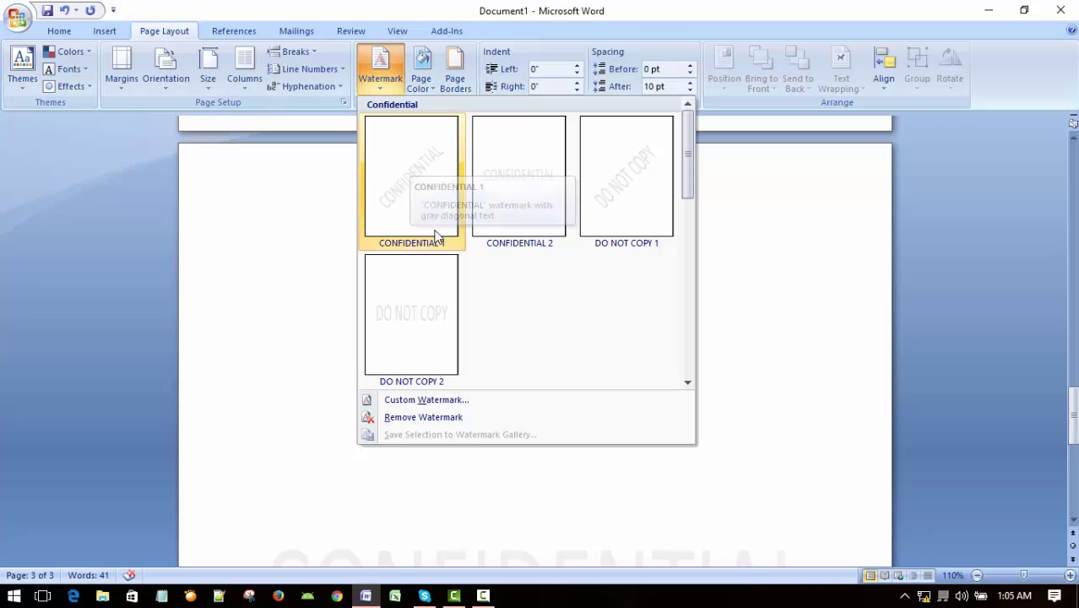
pyautogui.click(412, 179)
pyautogui.scroll(-1, 845, 356)
pyautogui.scroll(-5, 837, 360)
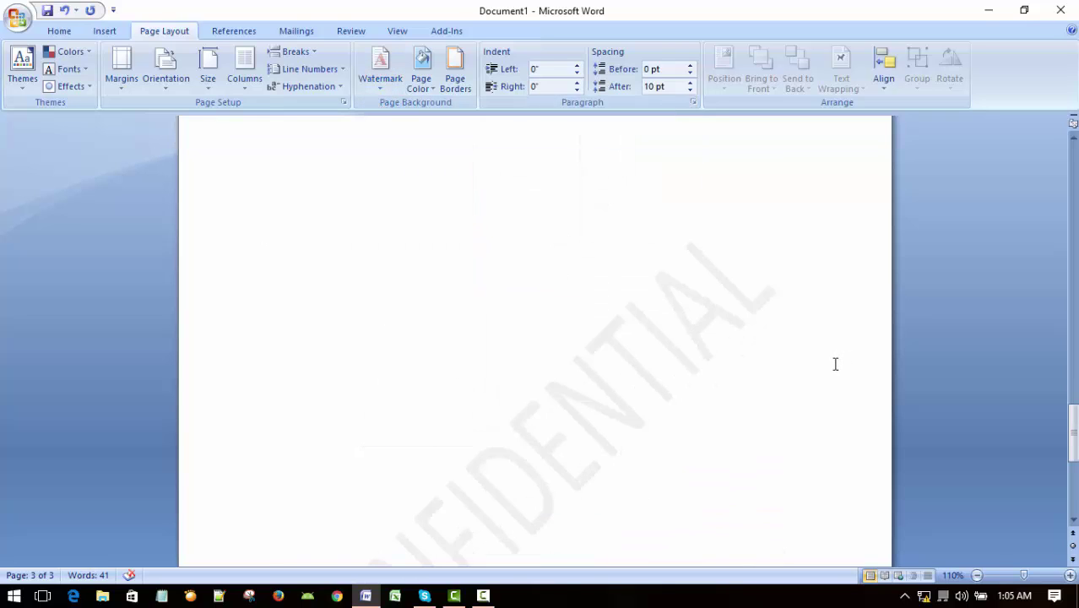
pyautogui.scroll(1, 835, 365)
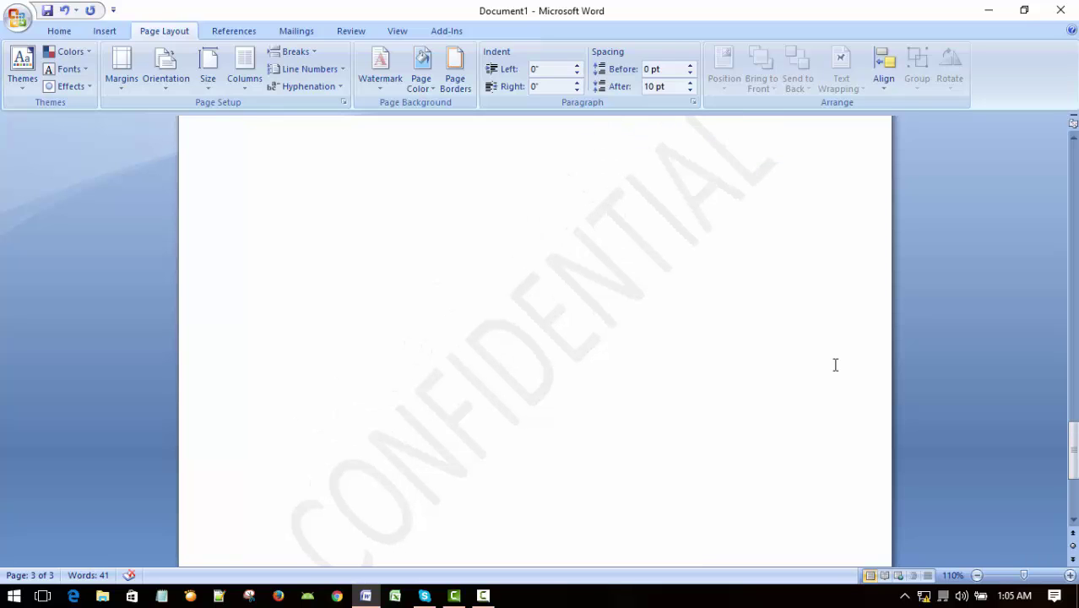
pyautogui.scroll(1, 835, 364)
pyautogui.scroll(-1, 835, 365)
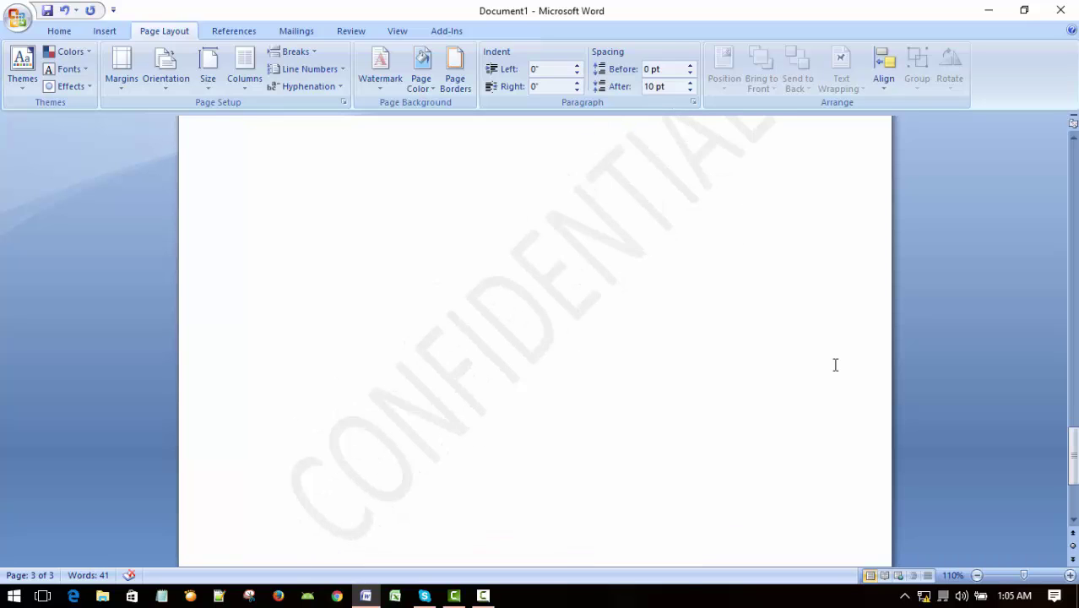
# Enter the sentence "The quick little brown fox jumps over the lazy dog." at the start of the third page
pyautogui.scroll(4, 835, 365)
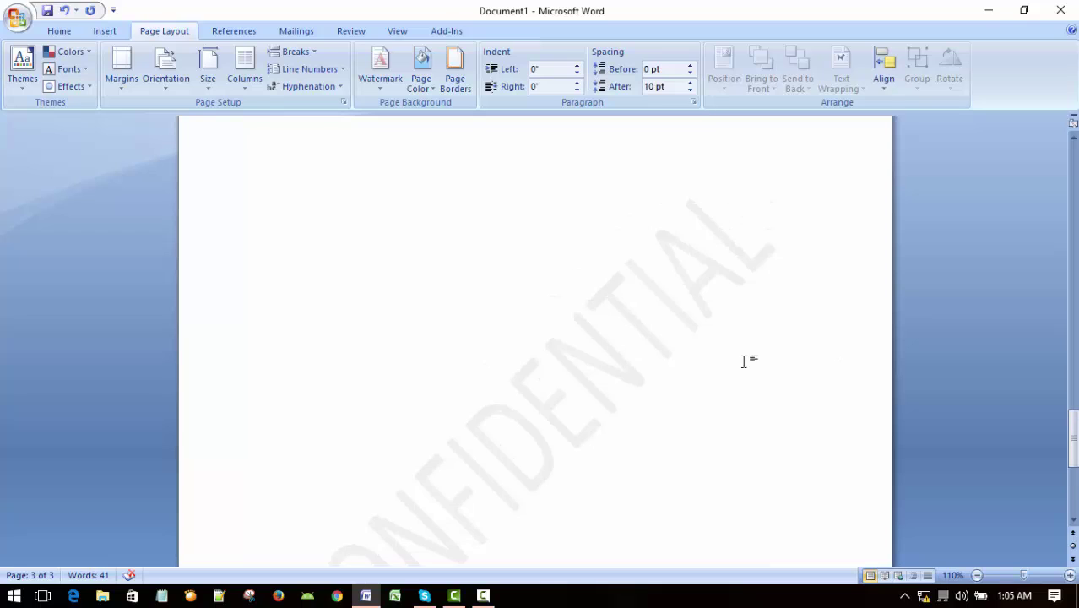
pyautogui.scroll(2, 732, 353)
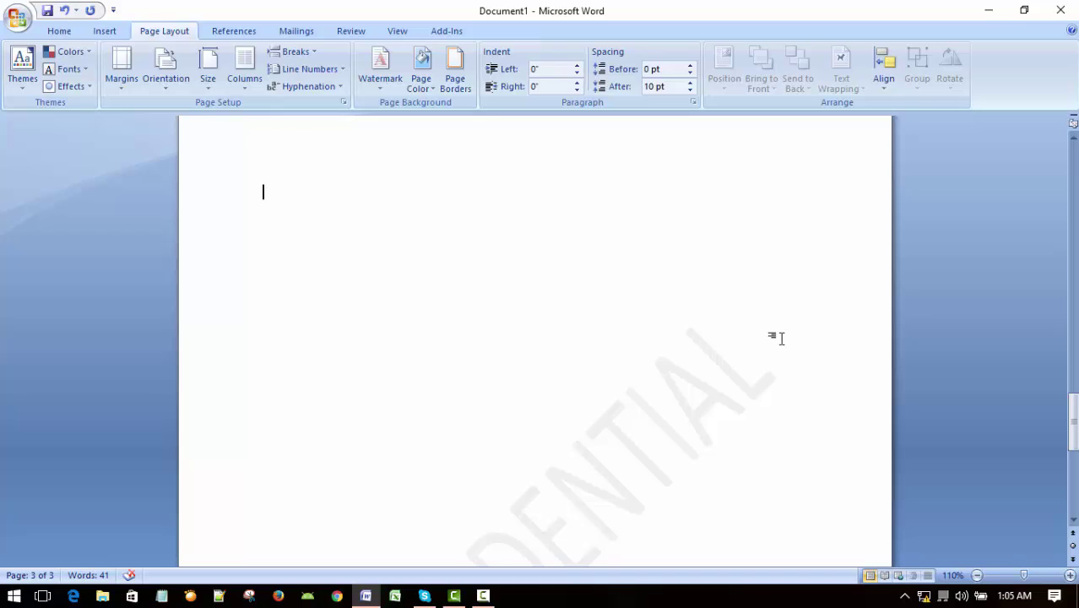
pyautogui.write('The quick lit')
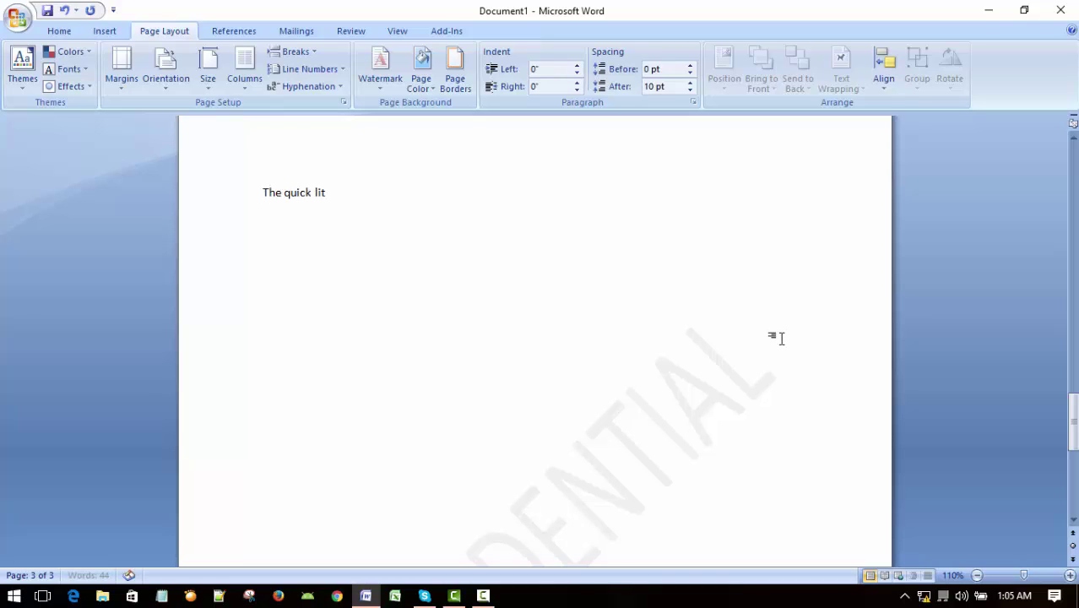
pyautogui.write('tle brown fox jumps vo')
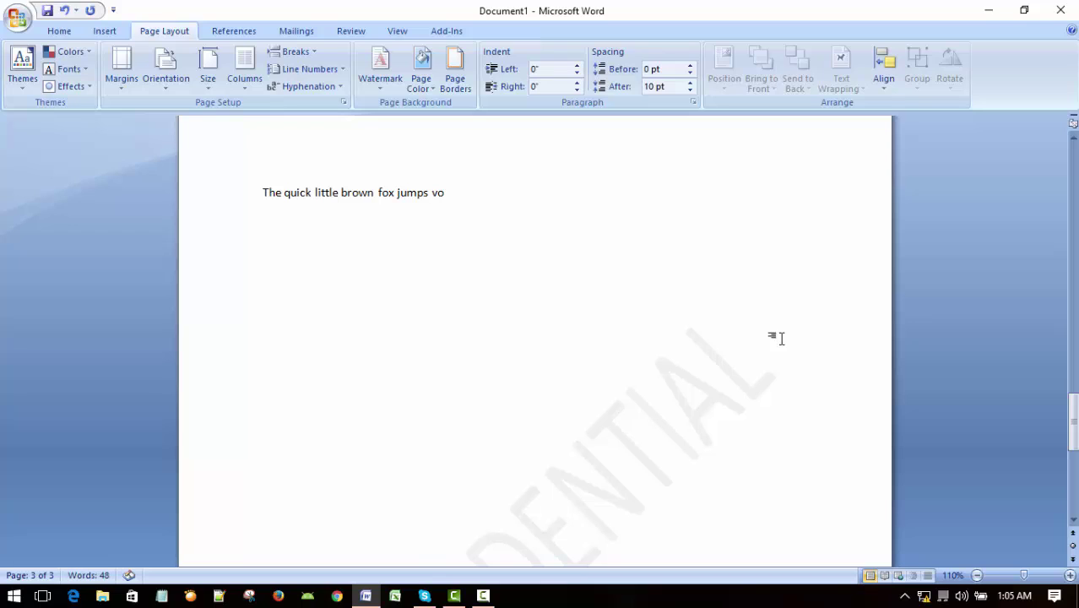
pyautogui.press('BackSpace')
pyautogui.press('BackSpace')
pyautogui.write('over the lazy dog.')
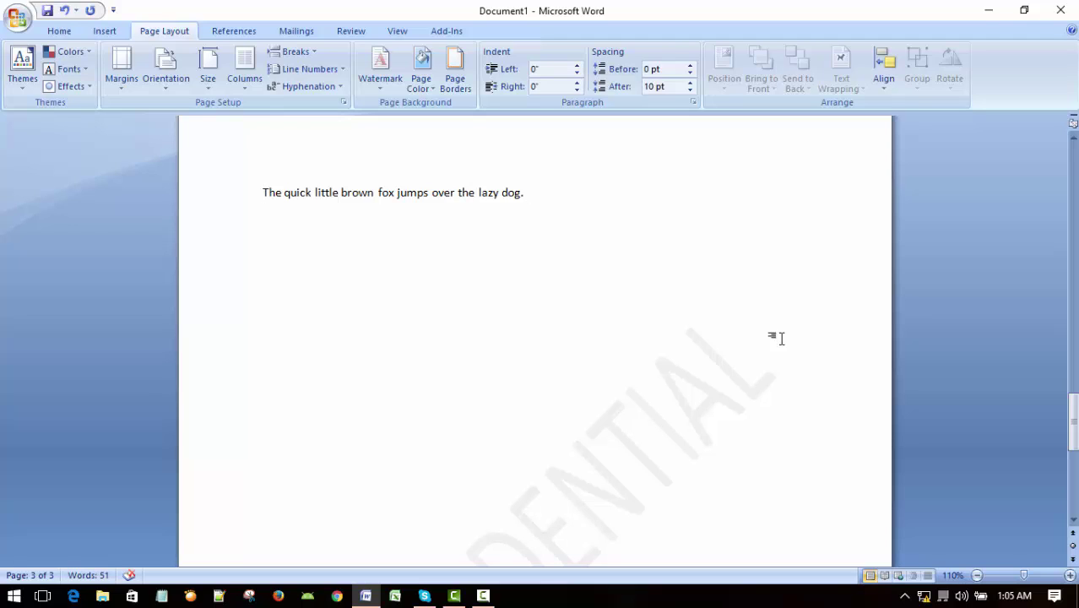
# Set the font size of the fox sentence on the third page to 20
pyautogui.hotkey('shift', 'Down')
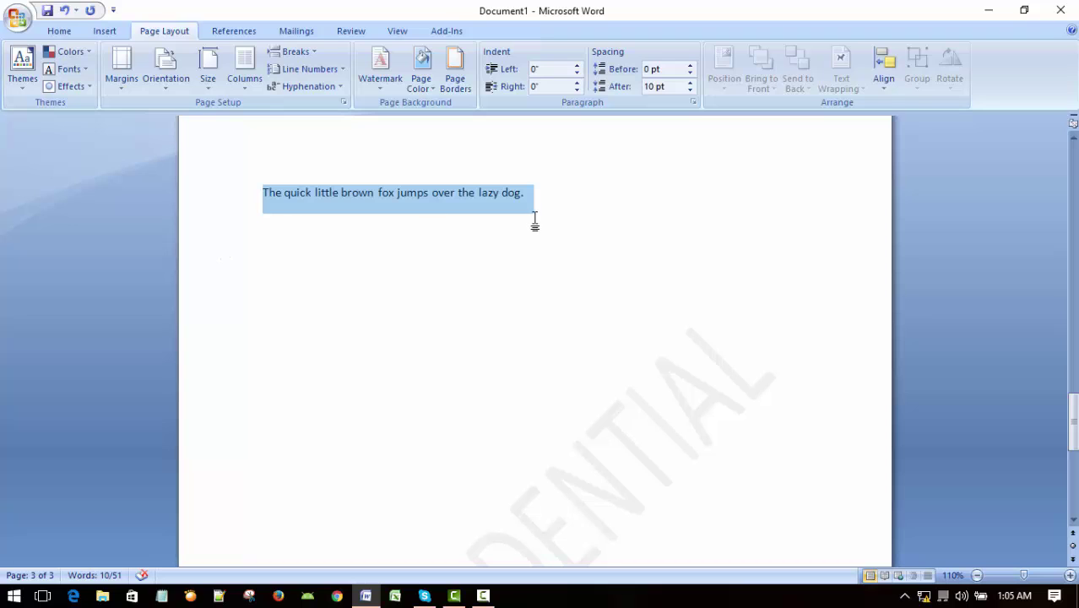
pyautogui.click(69, 32)
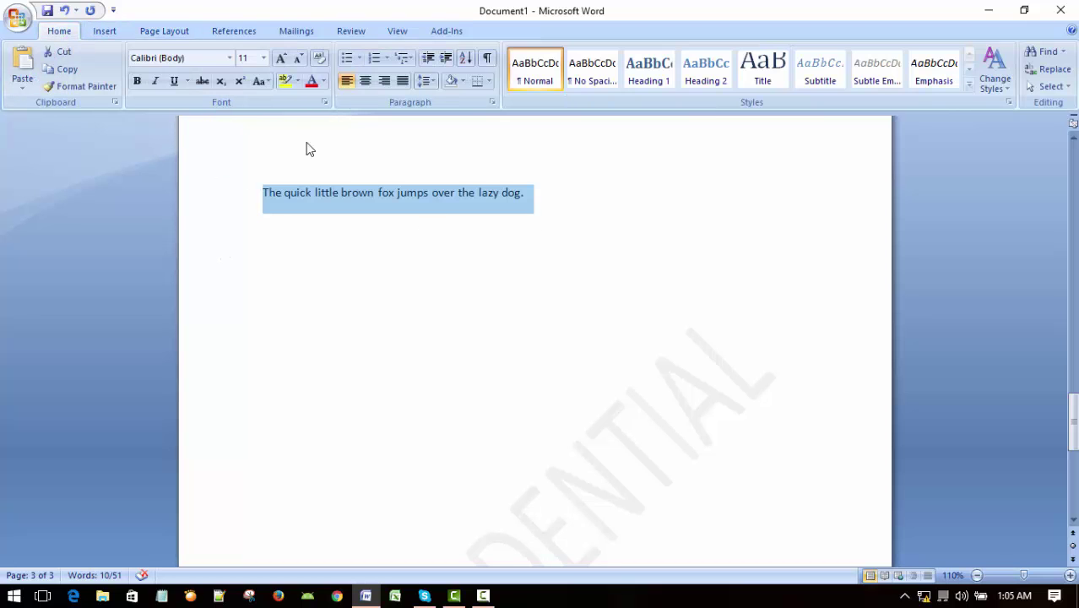
pyautogui.click(263, 58)
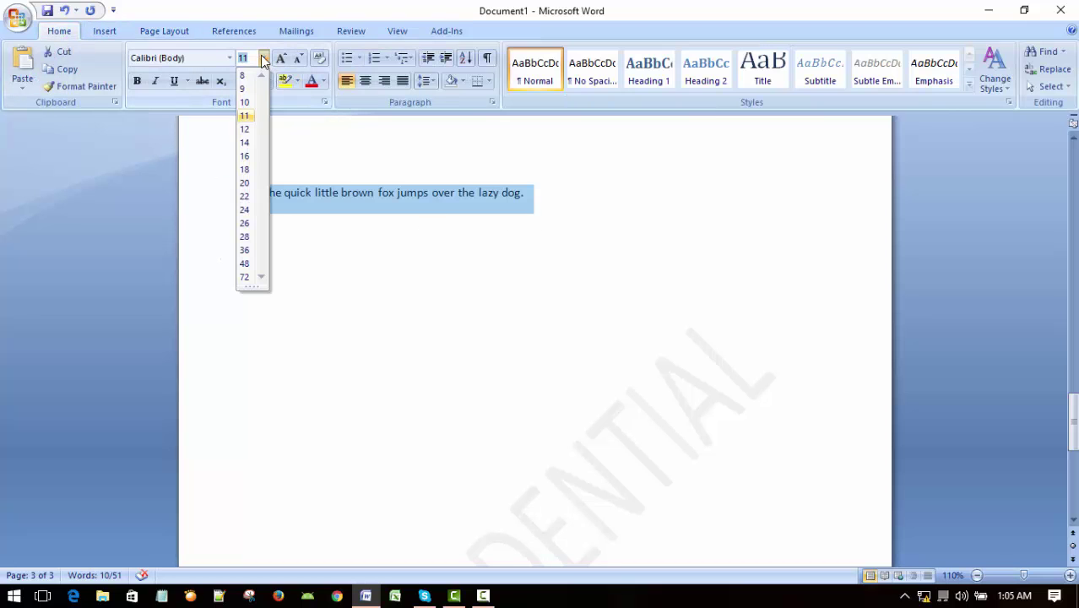
pyautogui.click(245, 182)
pyautogui.click(809, 199)
# Copy the fox sentence and paste it repeatedly until the lines cover the third page's watermark and run onto a fourth page
pyautogui.press('Home')
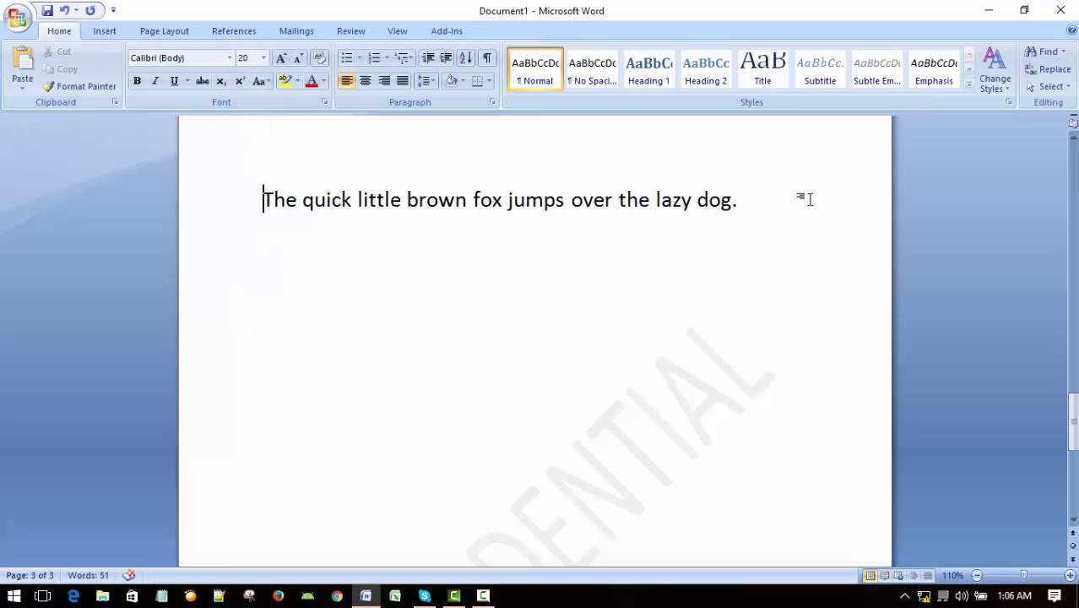
pyautogui.hotkey('shift', 'End')
pyautogui.hotkey('ctrl', 'c')
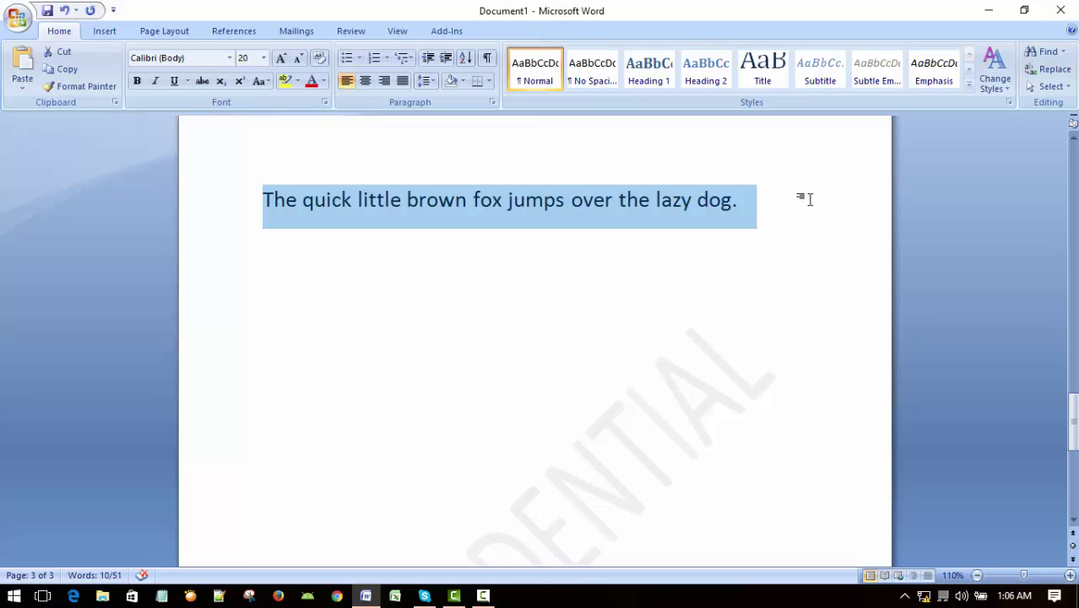
pyautogui.click(809, 199)
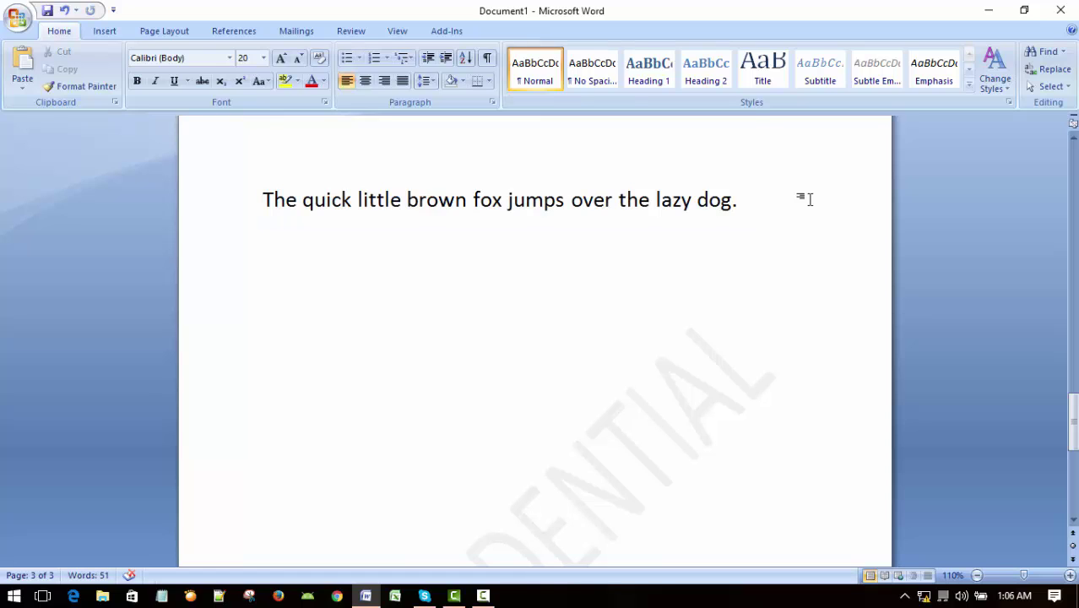
pyautogui.hotkey('ctrl', 'v')
pyautogui.hotkey('ctrl', 'v')
pyautogui.hotkey('ctrl', 'v')
pyautogui.hotkey('ctrl', 'v')
pyautogui.hotkey('ctrl', 'v')
pyautogui.hotkey('ctrl', 'v')
pyautogui.hotkey('ctrl', 'v')
pyautogui.hotkey('ctrl', 'v')
pyautogui.hotkey('ctrl', 'v')
pyautogui.hotkey('ctrl', 'v')
pyautogui.hotkey('ctrl', 'v')
pyautogui.hotkey('ctrl', 'v')
pyautogui.hotkey('ctrl', 'v')
pyautogui.hotkey('ctrl', 'v')
pyautogui.hotkey('ctrl', 'v')
pyautogui.hotkey('ctrl', 'v')
pyautogui.hotkey('ctrl', 'v')
pyautogui.hotkey('ctrl', 'v')
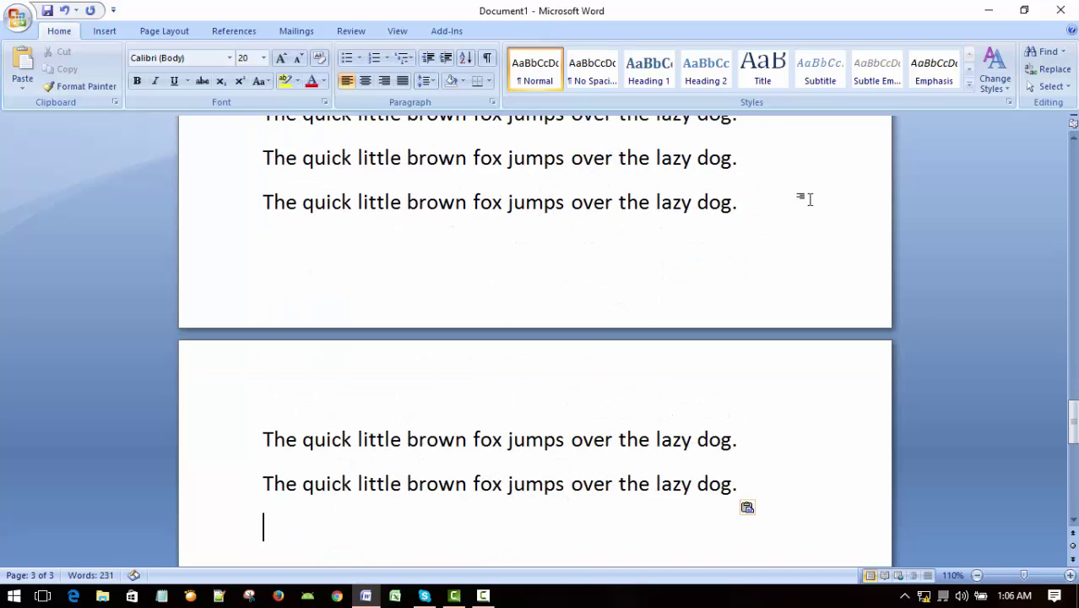
pyautogui.scroll(5, 557, 145)
pyautogui.scroll(2, 740, 244)
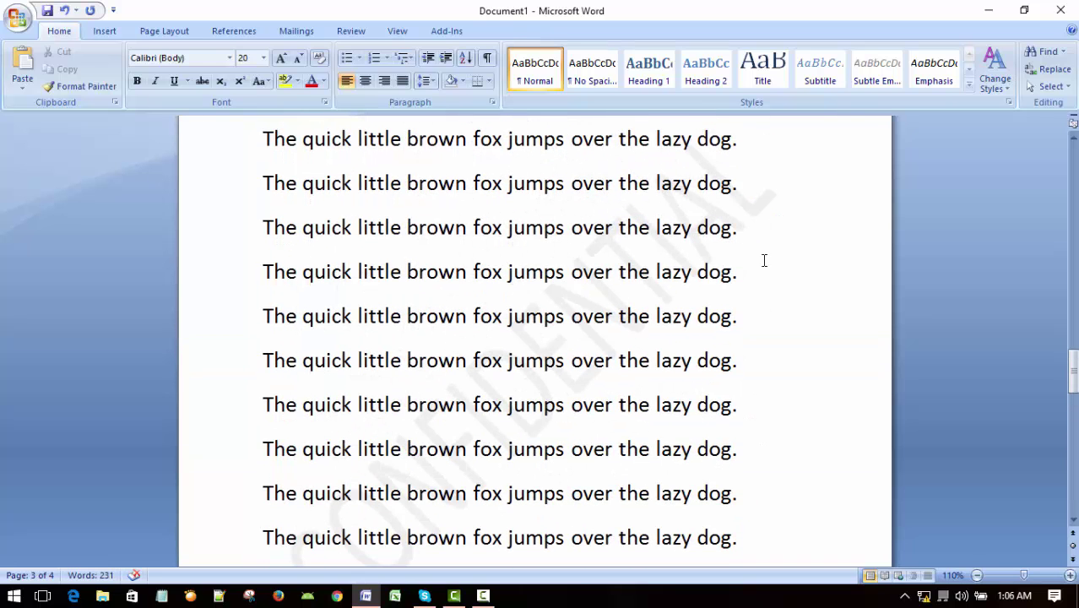
pyautogui.scroll(-3, 757, 257)
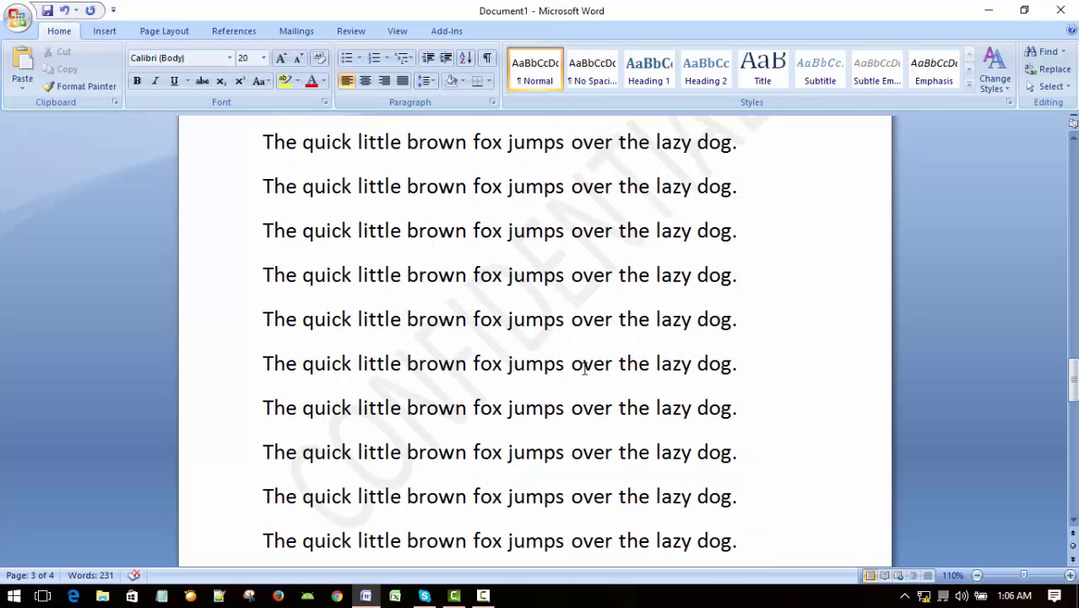
pyautogui.scroll(-8, 583, 342)
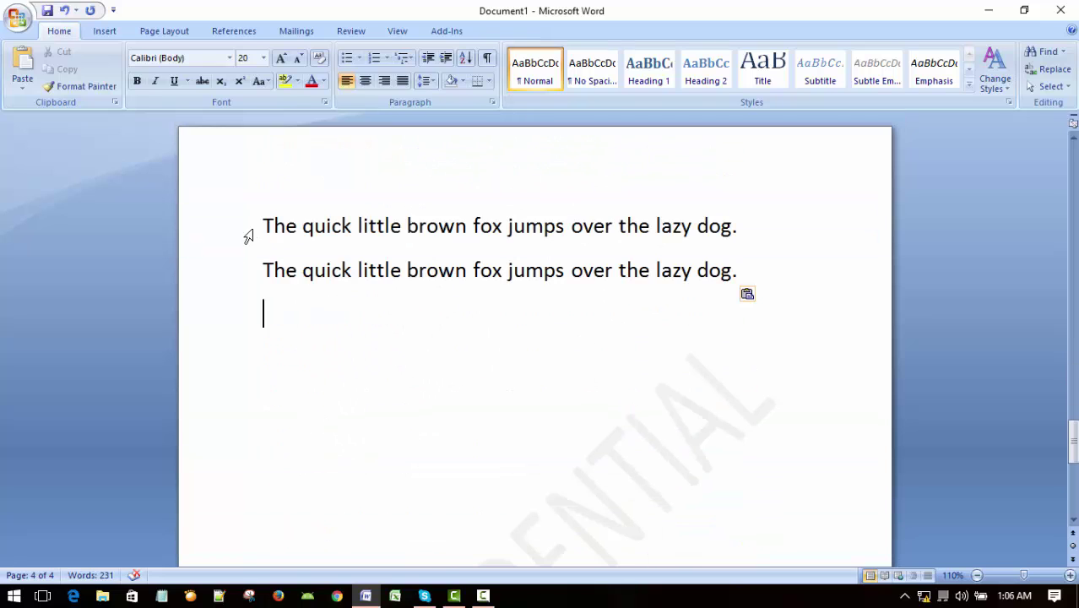
# Insert a page break after the fox lines on the fourth page and check the watermark on the new page
pyautogui.moveTo(249, 234); pyautogui.dragTo(747, 292)
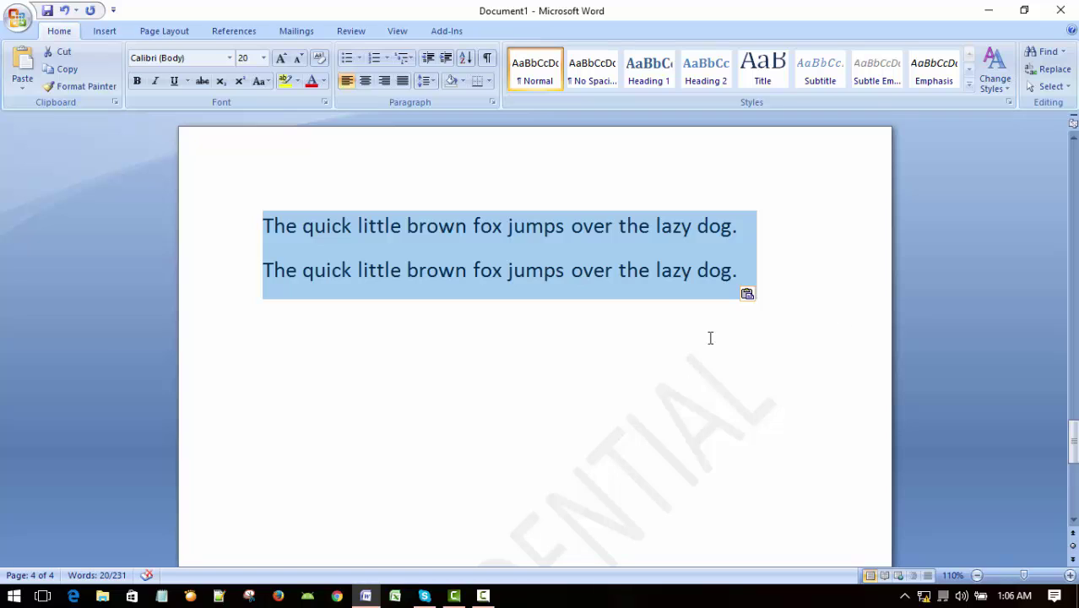
pyautogui.scroll(-5, 560, 371)
pyautogui.click(559, 375)
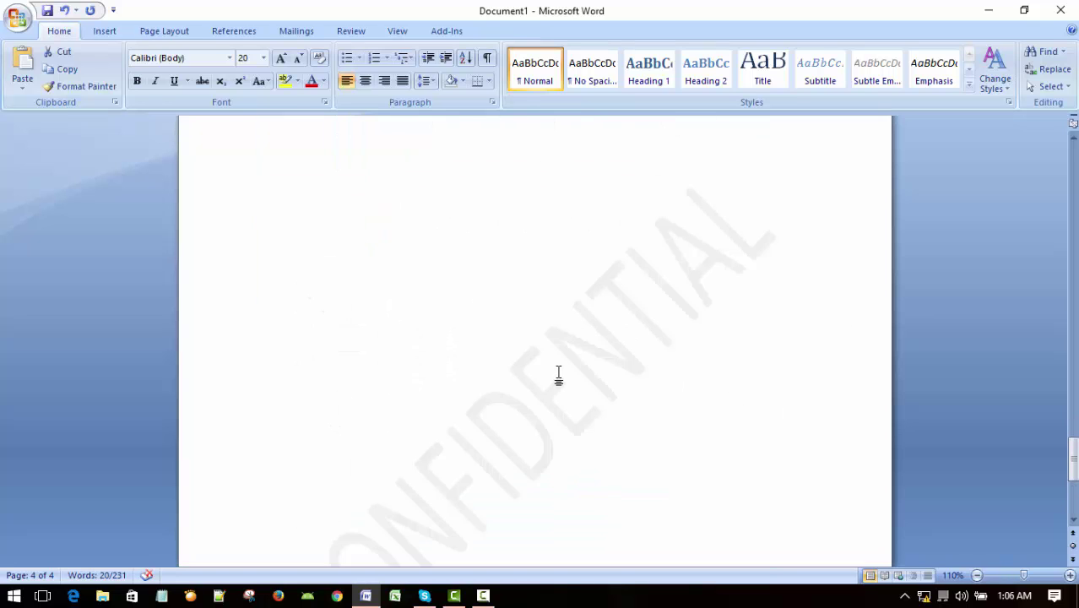
pyautogui.hotkey('ctrl', 'Return')
pyautogui.scroll(-10, 582, 410)
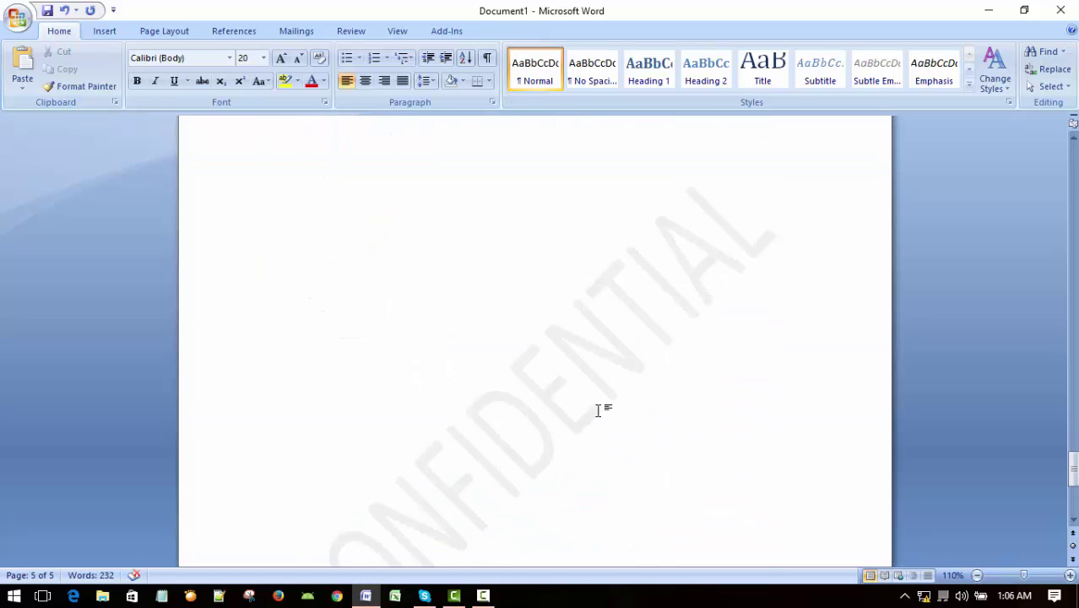
pyautogui.scroll(1, 597, 410)
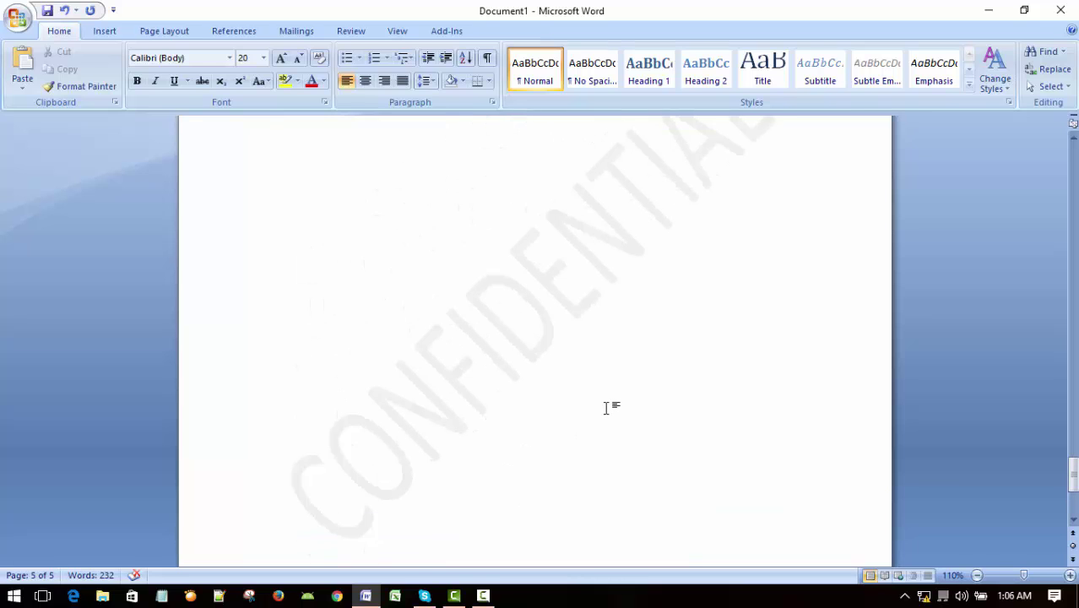
pyautogui.scroll(2, 606, 404)
pyautogui.scroll(-3, 604, 405)
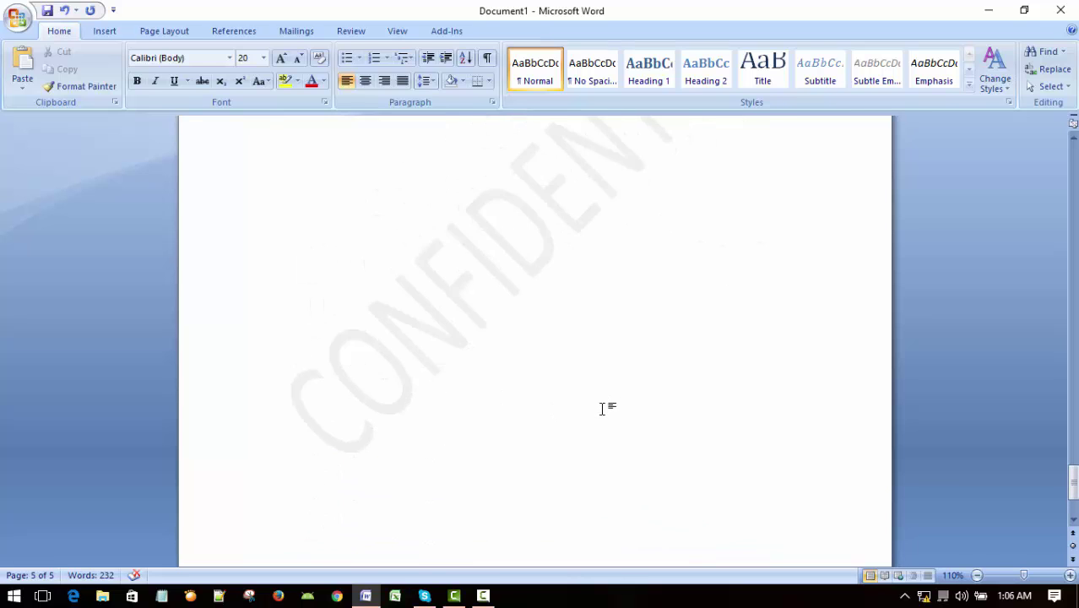
pyautogui.scroll(-2, 707, 377)
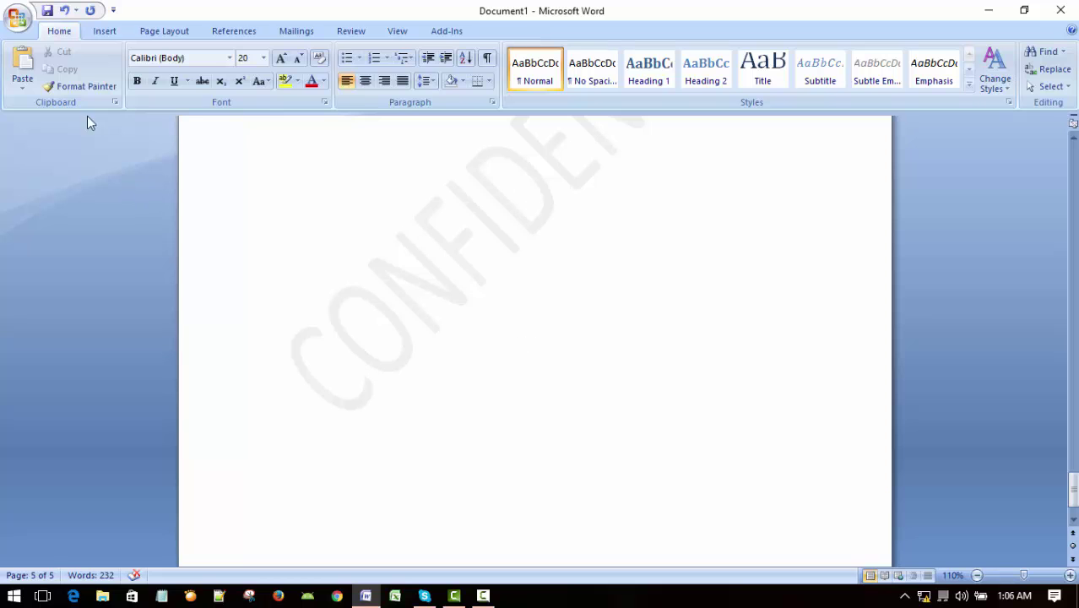
# Create a new blank document
pyautogui.click(17, 17)
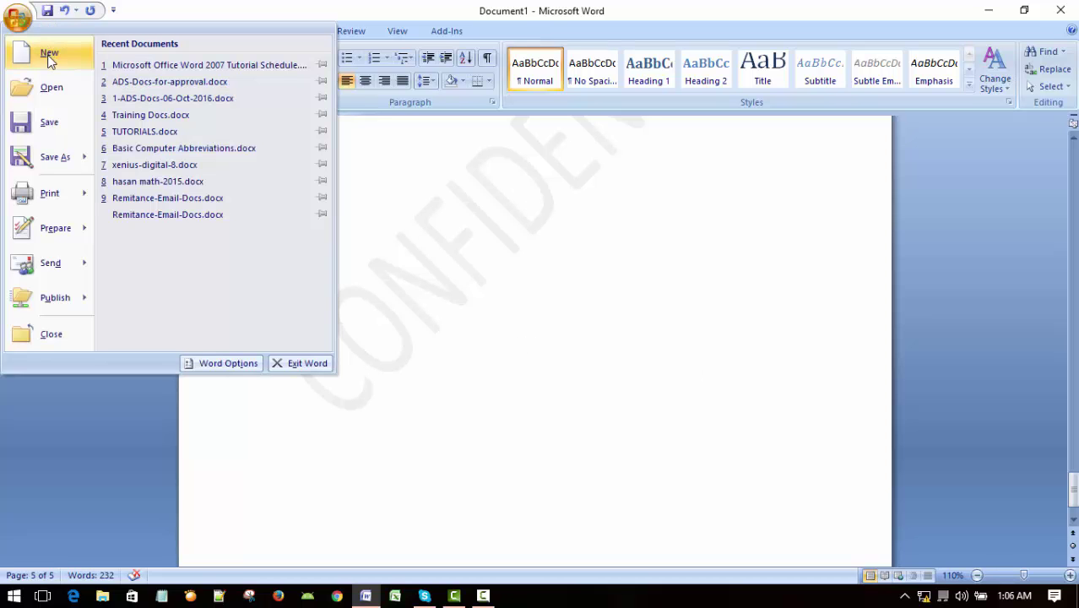
pyautogui.click(49, 54)
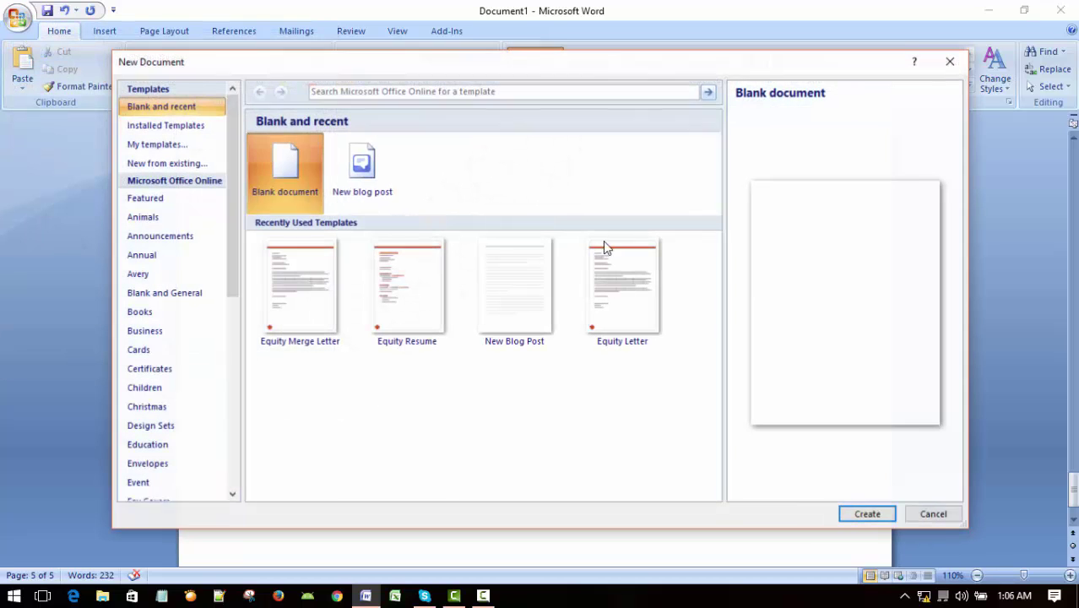
pyautogui.click(868, 514)
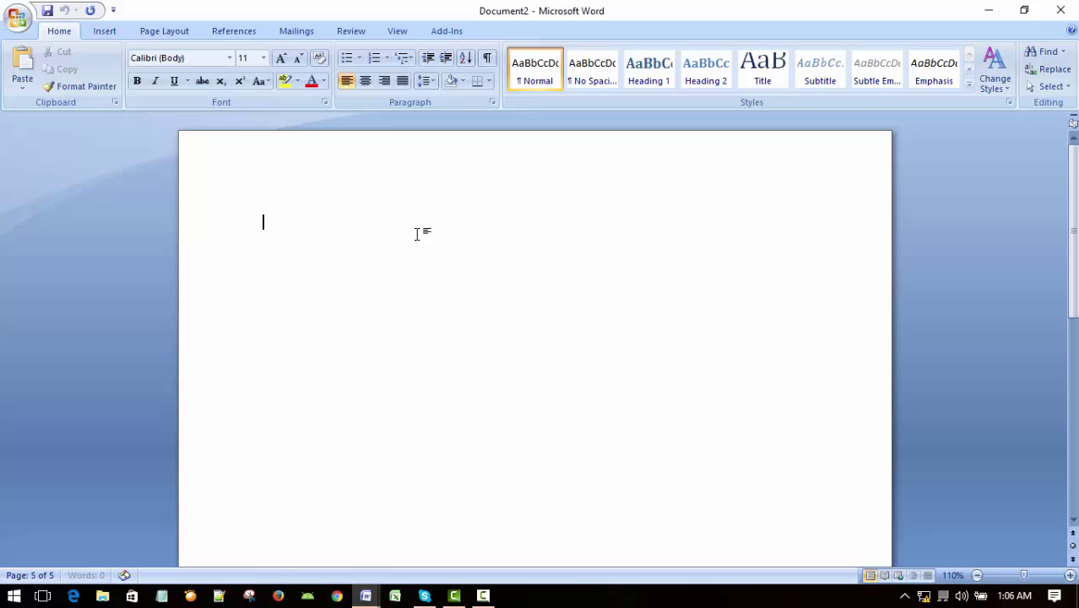
# Browse the built-in watermarks down to the Urgent group and apply the horizontal URGENT 2 watermark
pyautogui.click(163, 32)
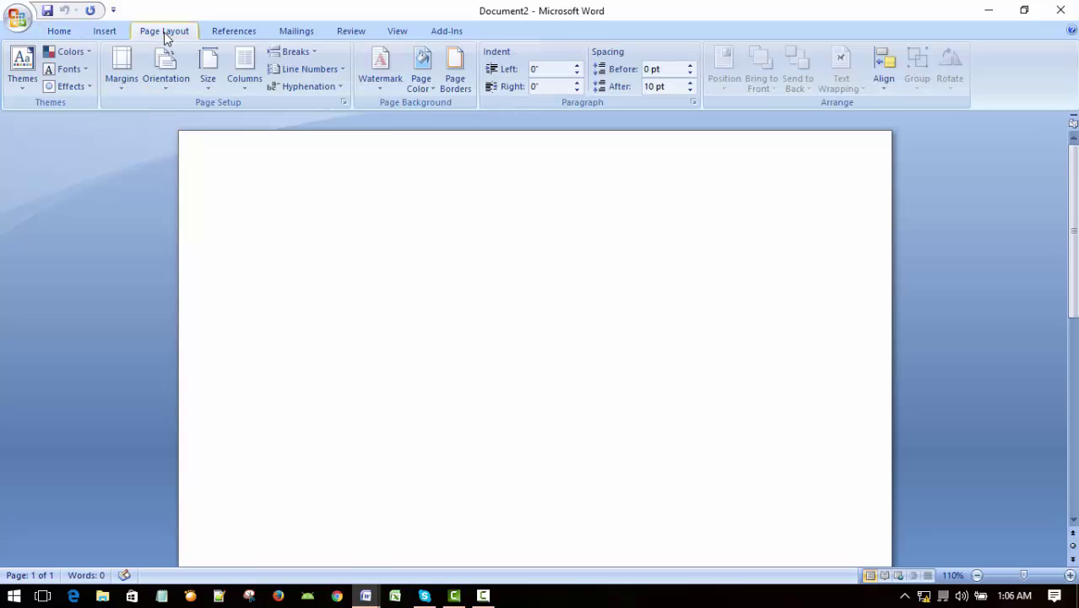
pyautogui.click(380, 61)
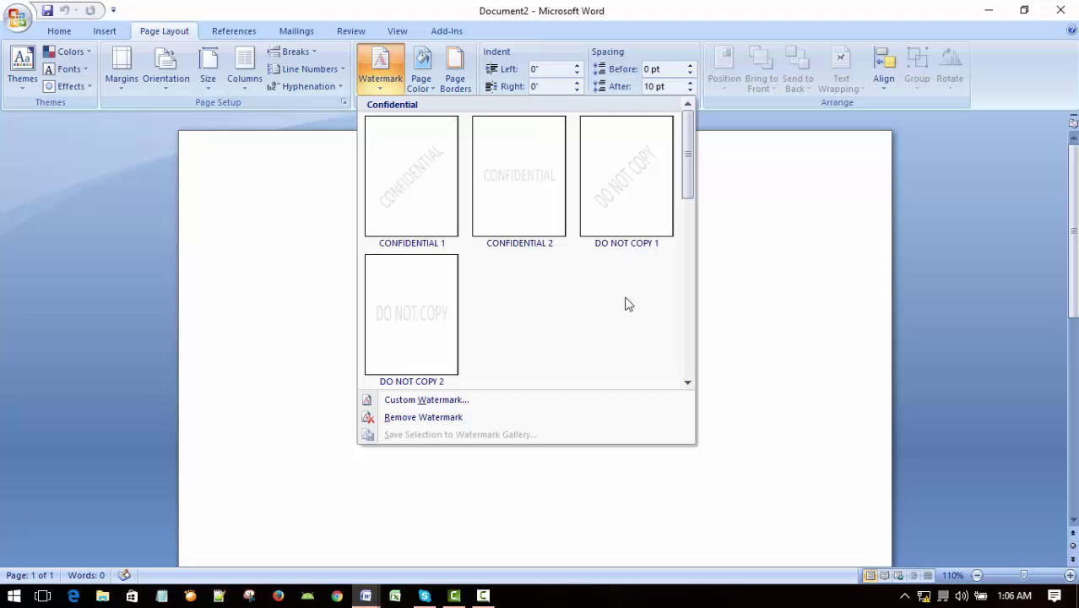
pyautogui.scroll(-3, 620, 304)
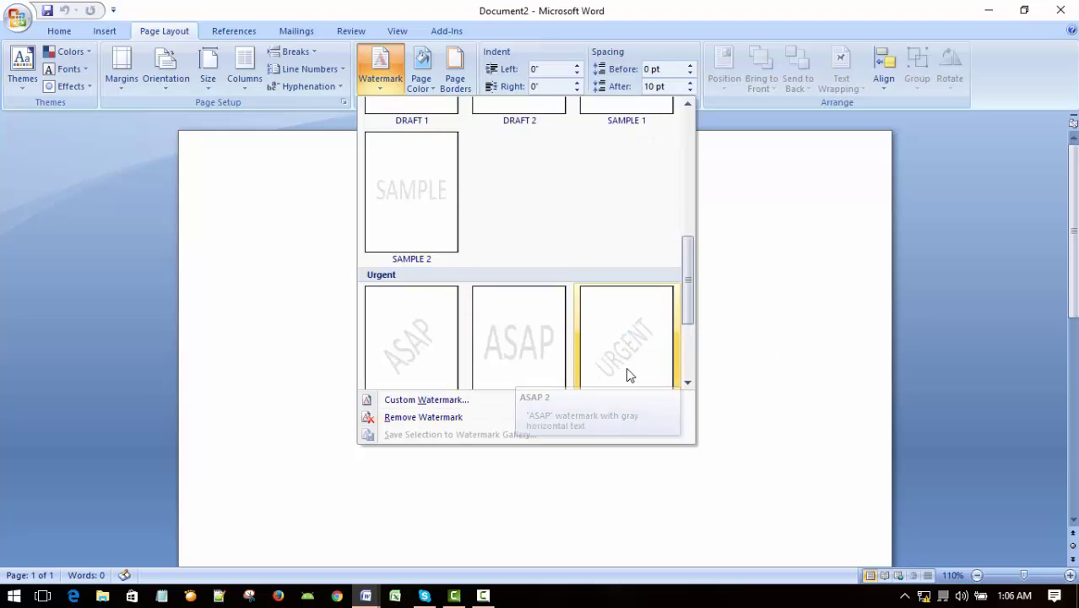
pyautogui.scroll(-3, 627, 336)
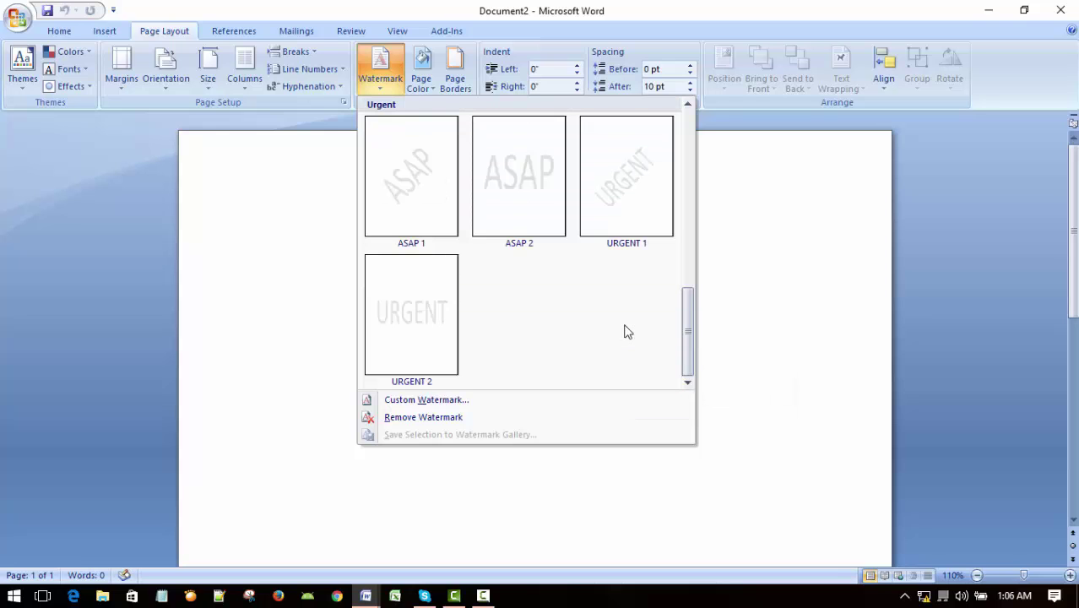
pyautogui.click(406, 316)
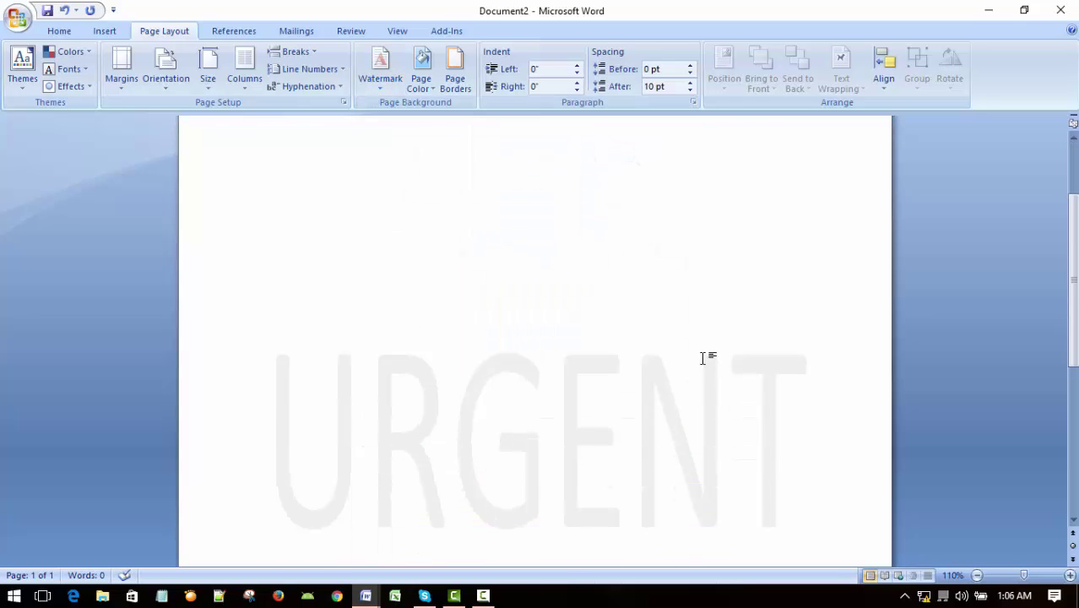
pyautogui.scroll(5, 729, 394)
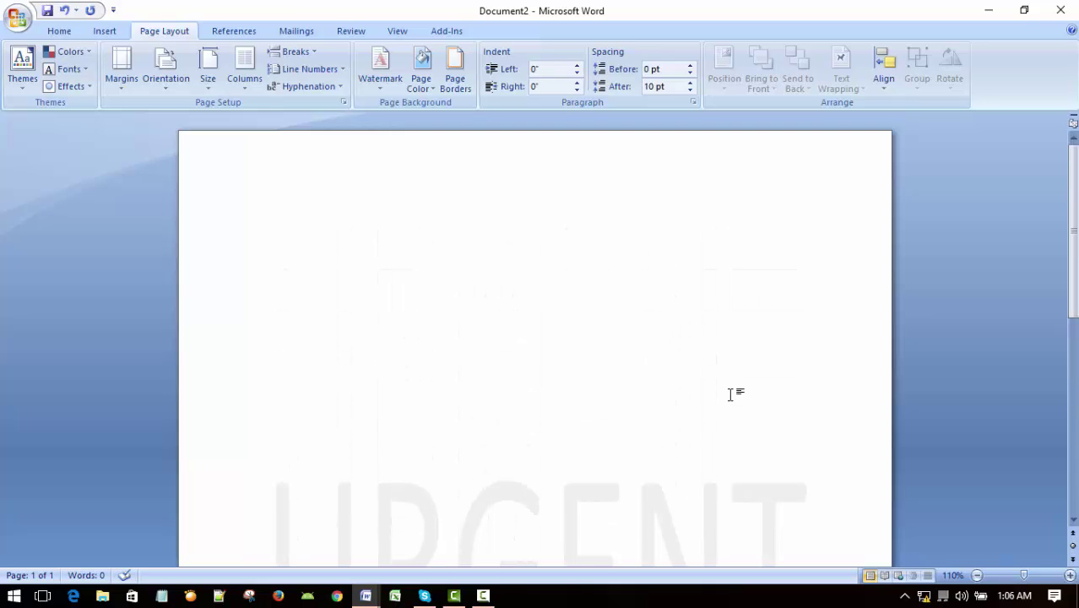
# Paste the copied fox sentence repeatedly until the lines run onto a third page over the URGENT watermark
pyautogui.hotkey('ctrl', 'v')
pyautogui.hotkey('ctrl', 'v')
pyautogui.hotkey('ctrl', 'v')
pyautogui.hotkey('ctrl', 'v')
pyautogui.hotkey('ctrl', 'v')
pyautogui.hotkey('ctrl', 'v')
pyautogui.hotkey('ctrl', 'v')
pyautogui.hotkey('ctrl', 'v')
pyautogui.hotkey('ctrl', 'v')
pyautogui.hotkey('ctrl', 'v')
pyautogui.hotkey('ctrl', 'v')
pyautogui.hotkey('ctrl', 'v')
pyautogui.hotkey('ctrl', 'v')
pyautogui.hotkey('ctrl', 'v')
pyautogui.hotkey('ctrl', 'v')
pyautogui.hotkey('ctrl', 'v')
pyautogui.hotkey('ctrl', 'v')
pyautogui.hotkey('ctrl', 'v')
pyautogui.hotkey('ctrl', 'v')
pyautogui.hotkey('ctrl', 'v')
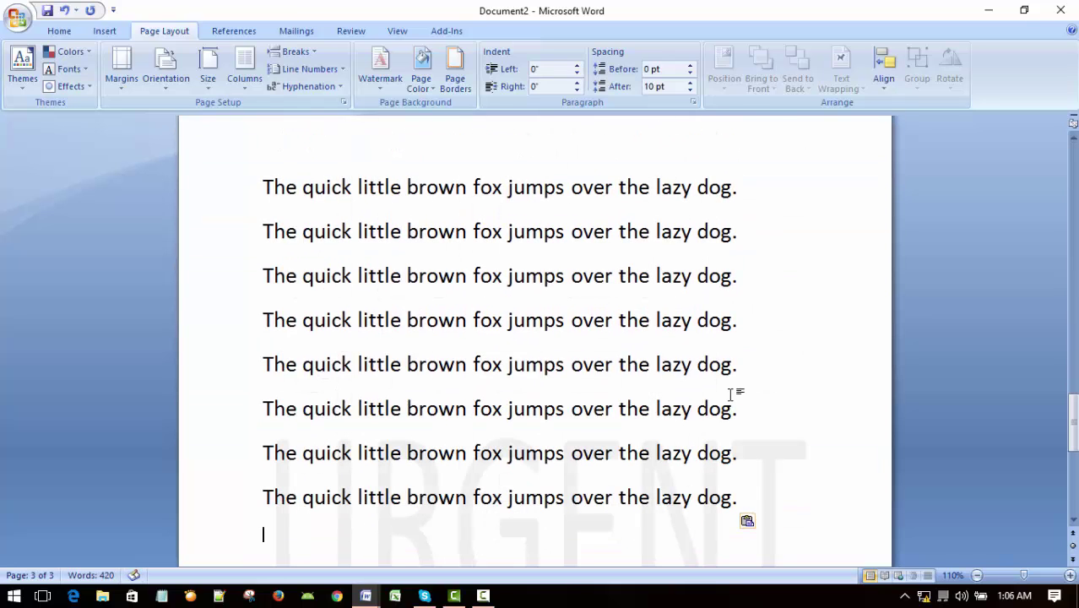
pyautogui.scroll(8, 761, 321)
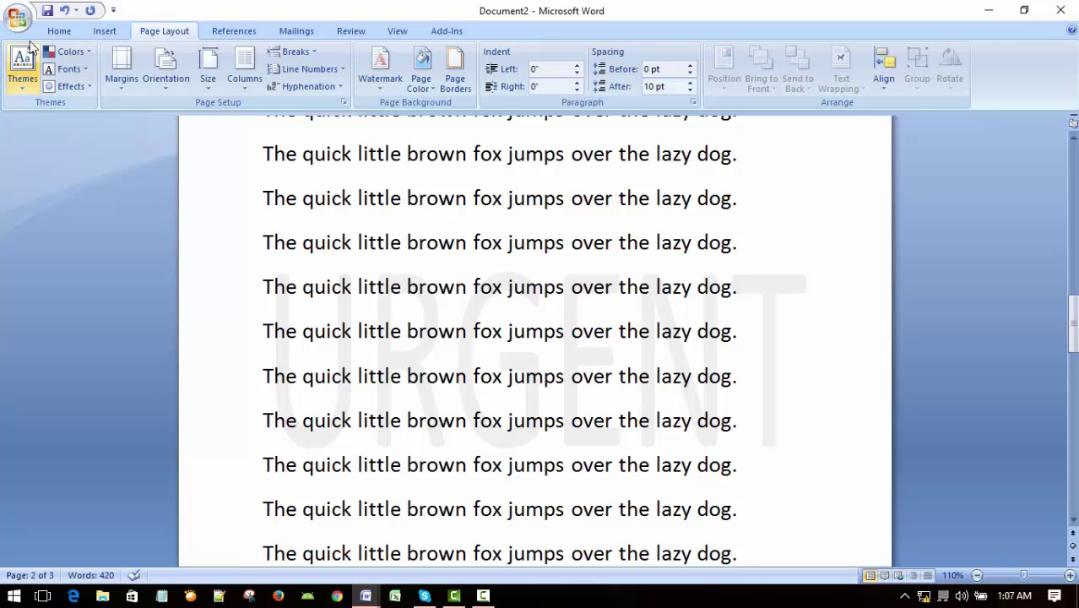
# Open the print preview, examine the URGENT watermark behind the text at 100% zoom, and close the preview
pyautogui.click(59, 31)
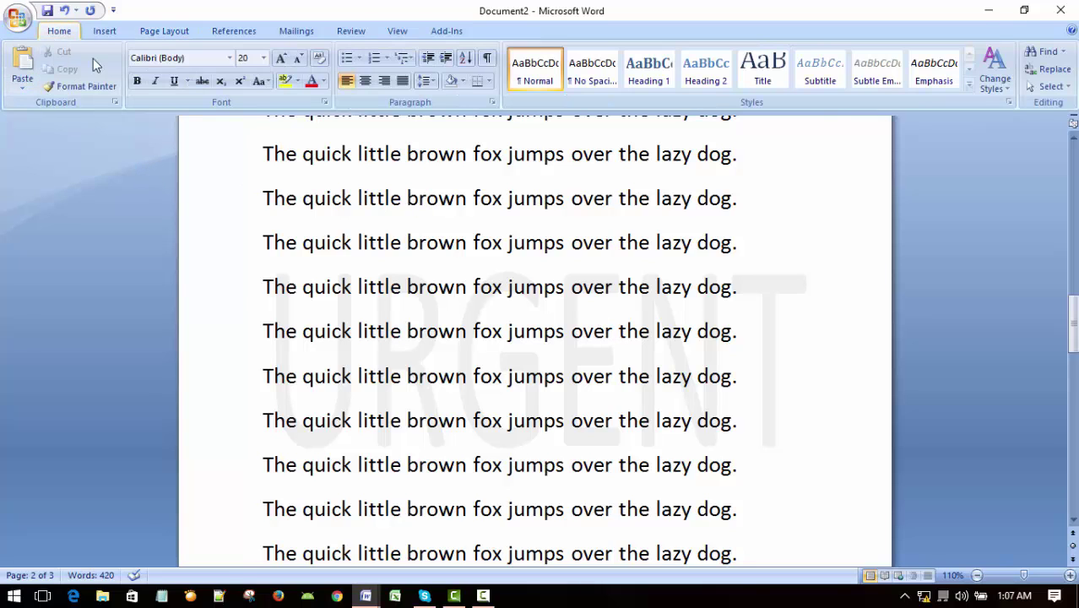
pyautogui.click(17, 17)
pyautogui.moveTo(73, 208)
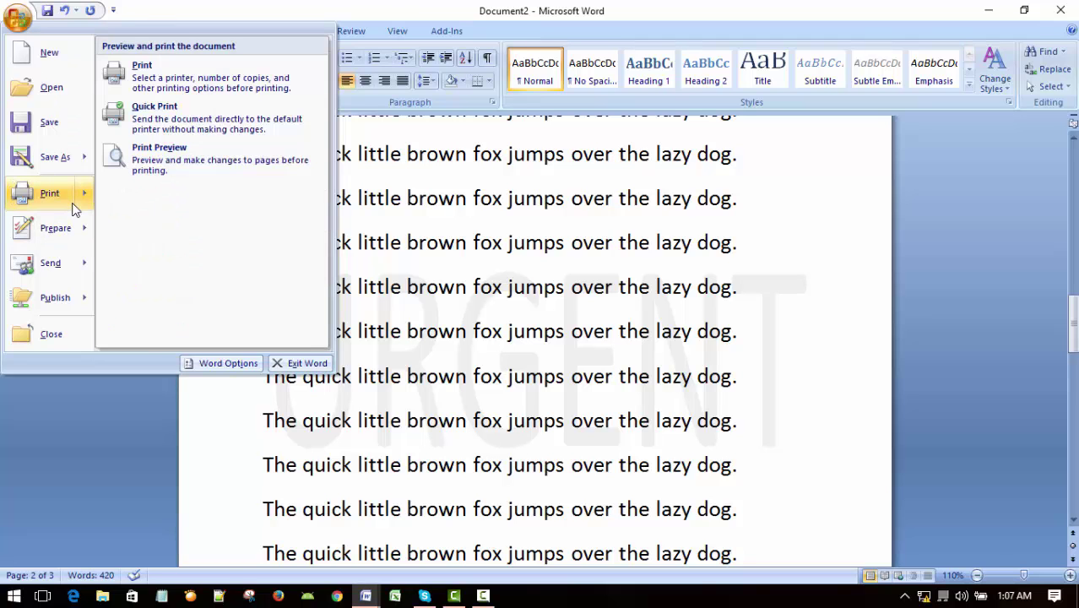
pyautogui.click(142, 179)
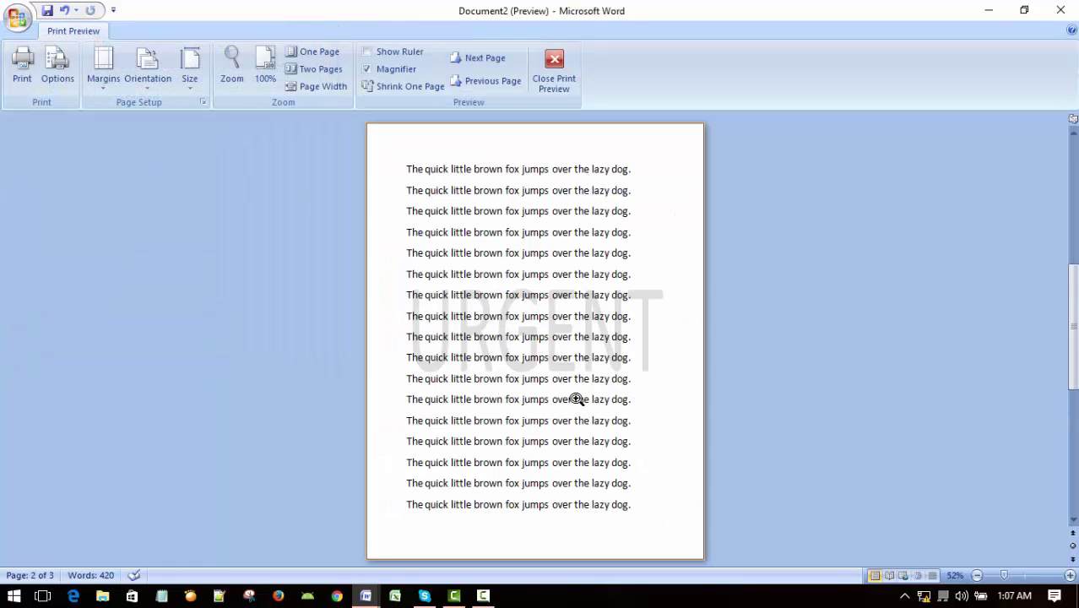
pyautogui.click(540, 346)
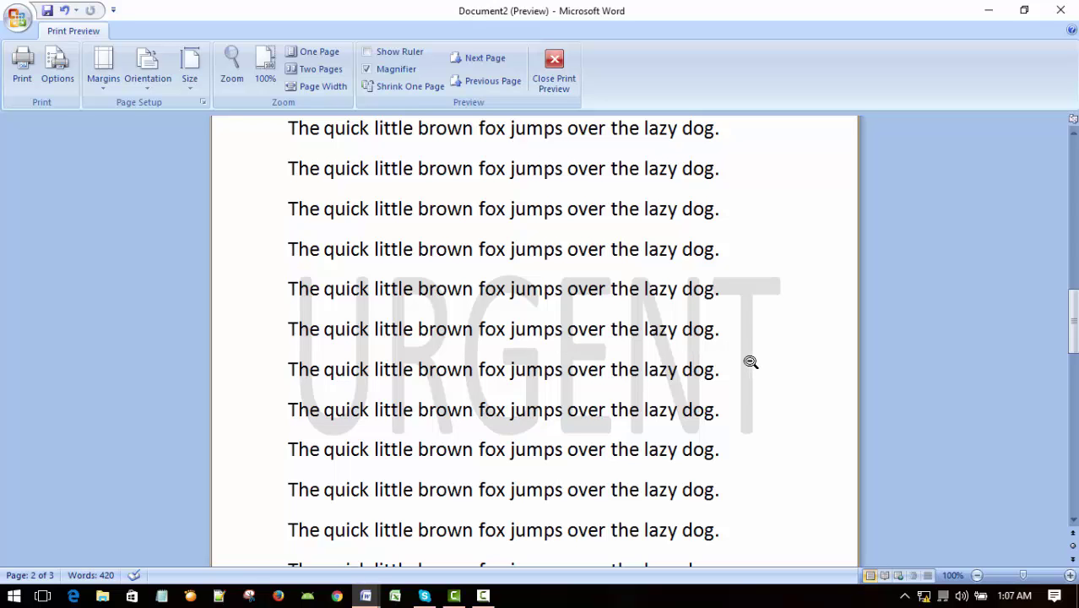
pyautogui.scroll(-3, 748, 395)
pyautogui.scroll(4, 748, 395)
pyautogui.scroll(-1, 753, 394)
pyautogui.click(554, 68)
pyautogui.scroll(1, 494, 243)
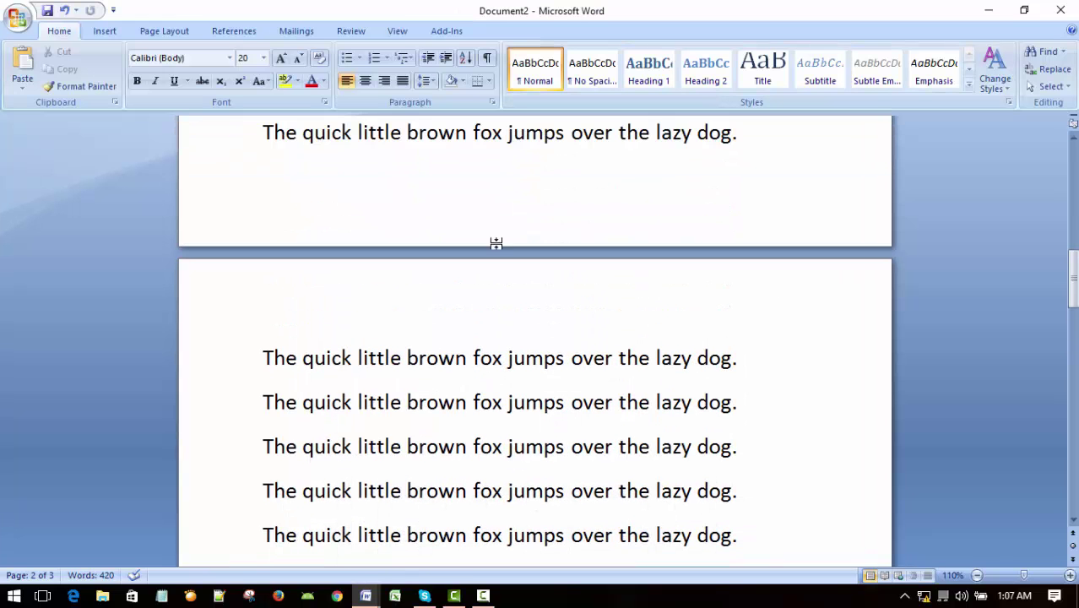
pyautogui.scroll(2, 456, 215)
pyautogui.scroll(3, 451, 226)
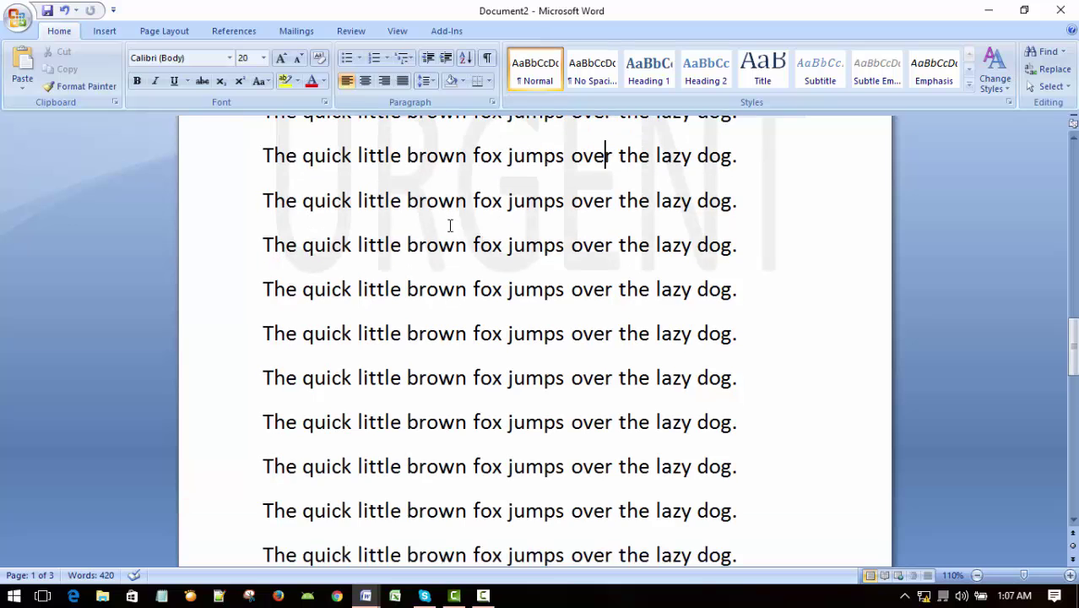
# Create another blank document and apply the diagonal DO NOT COPY 1 watermark to it
pyautogui.click(17, 17)
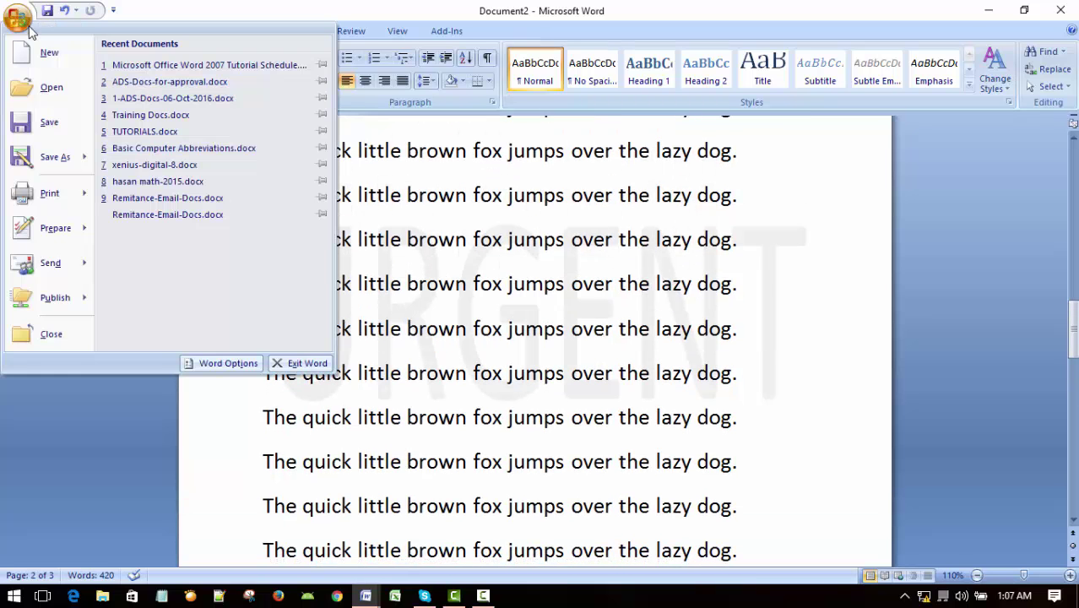
pyautogui.click(48, 56)
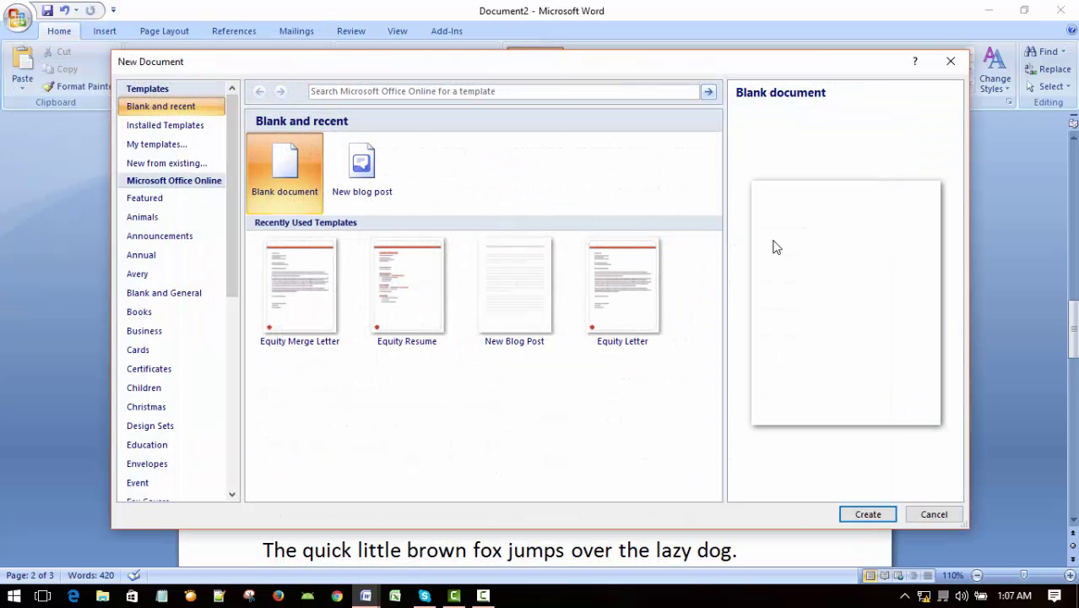
pyautogui.click(860, 512)
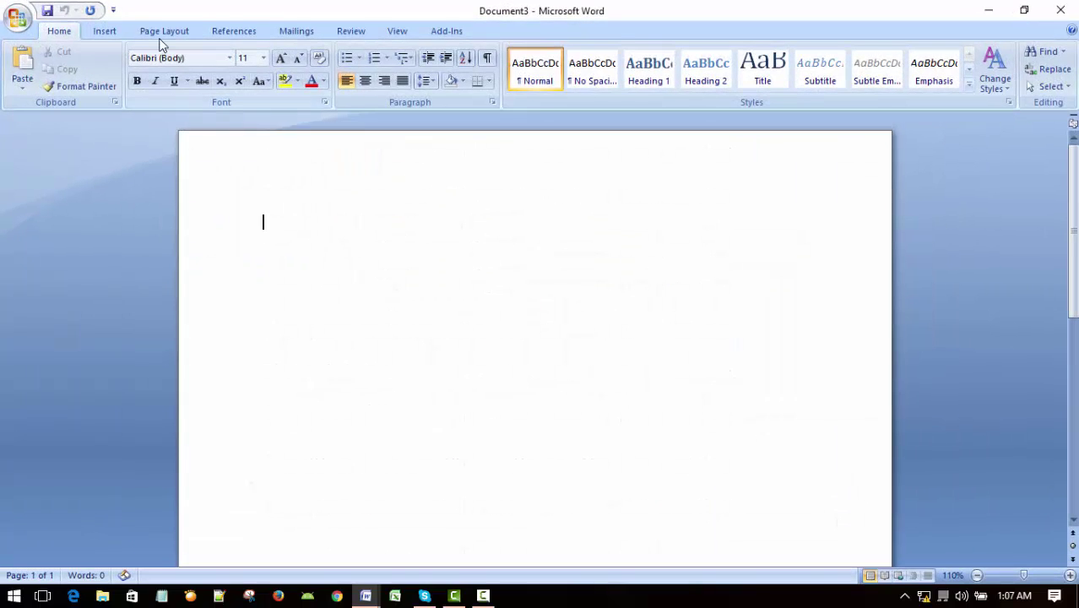
pyautogui.click(160, 35)
pyautogui.click(381, 64)
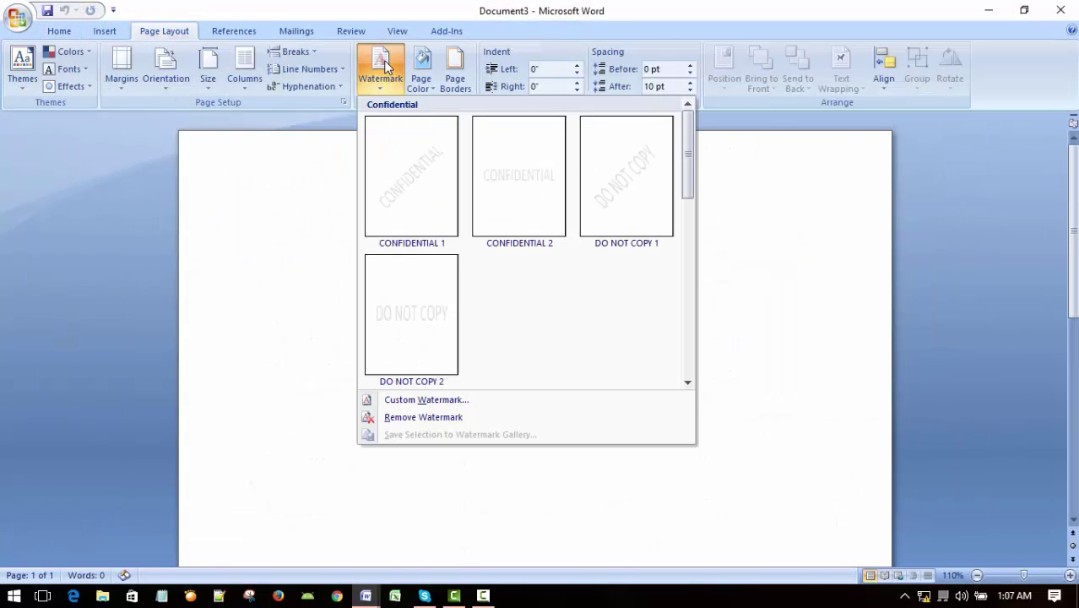
pyautogui.click(620, 177)
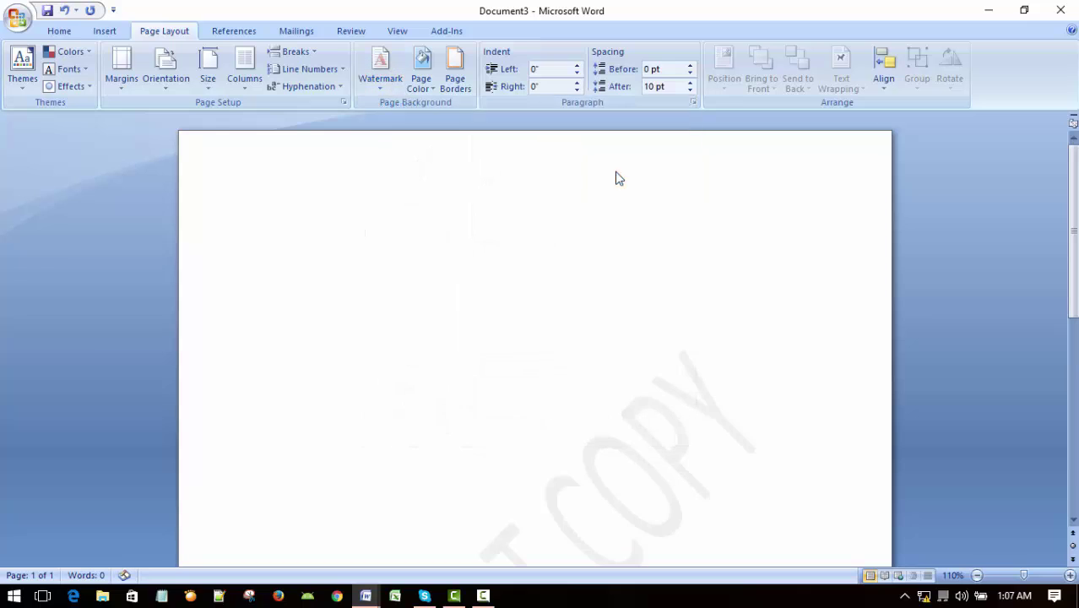
# Paste the copied fox sentence repeatedly over the DO NOT COPY watermark until the lines run onto a third page
pyautogui.scroll(-5, 783, 330)
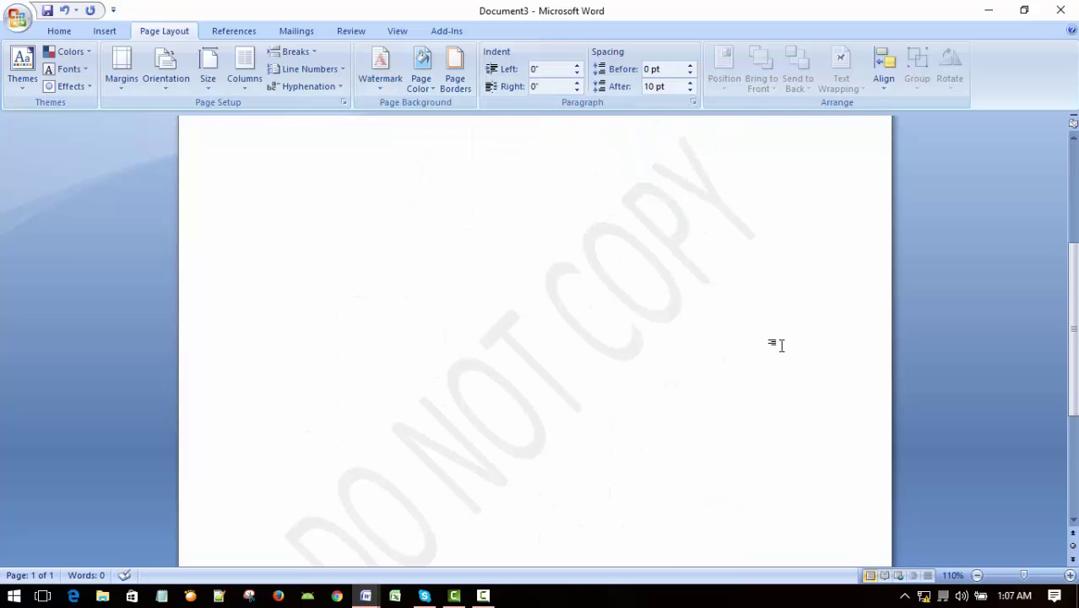
pyautogui.scroll(3, 781, 345)
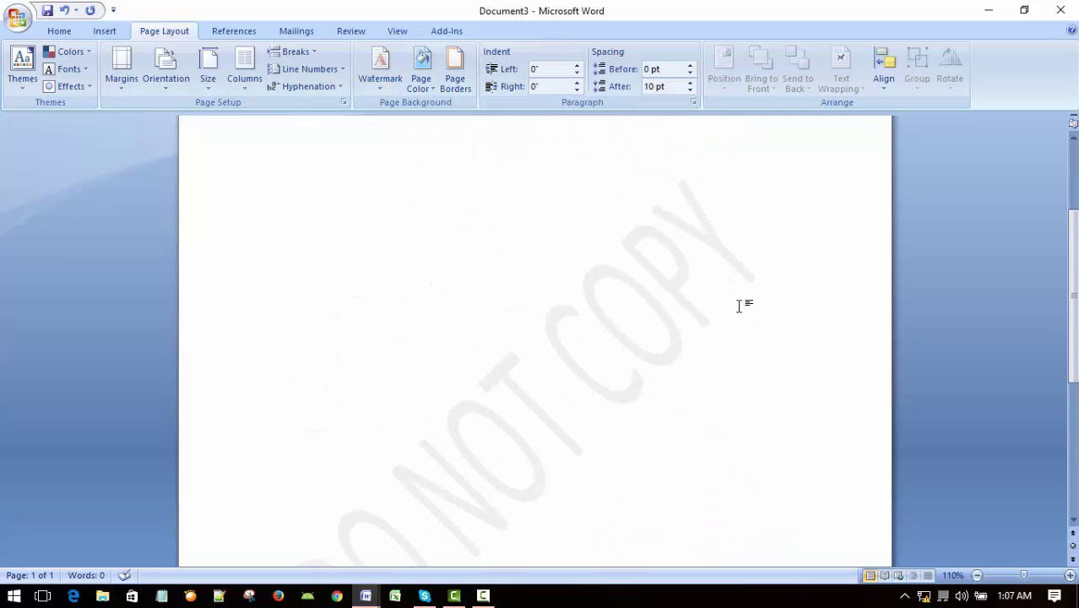
pyautogui.scroll(2, 767, 306)
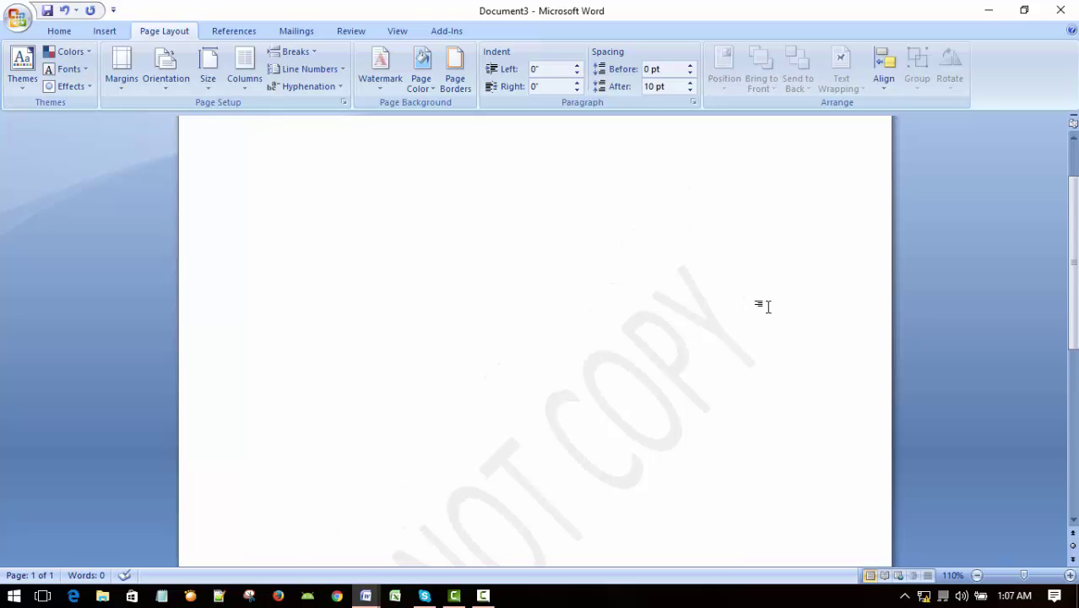
pyautogui.hotkey('ctrl', 'v')
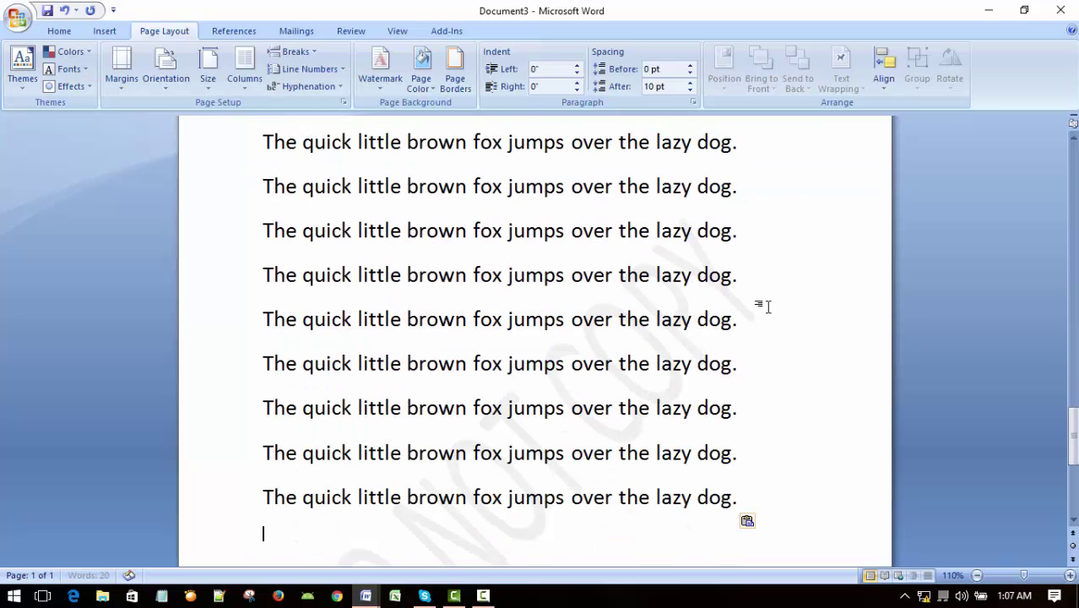
pyautogui.scroll(10, 594, 340)
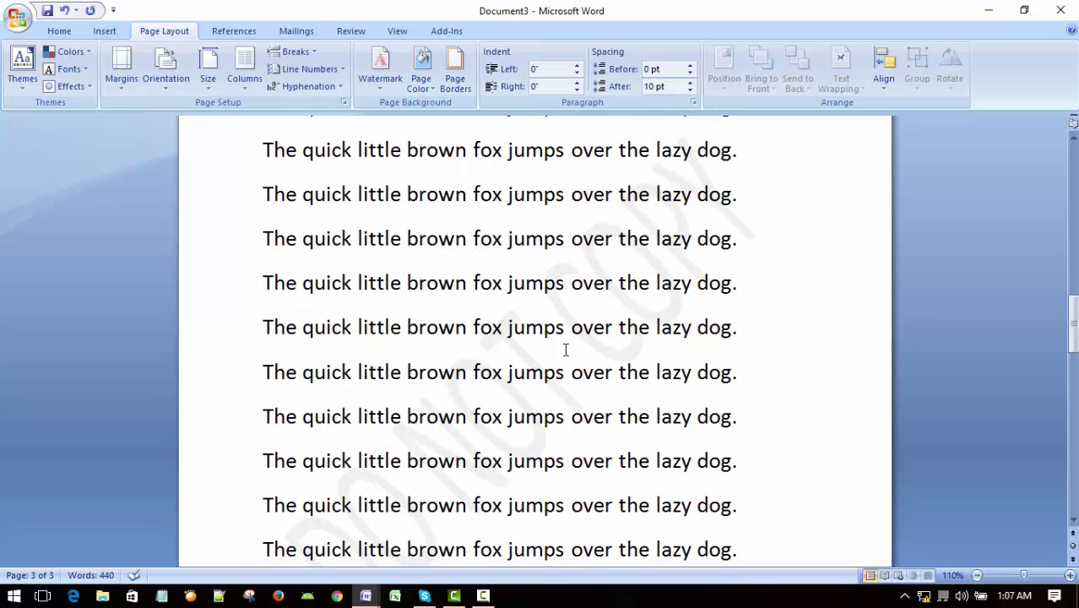
# Open the document's print preview and enlarge the second page to 100%
pyautogui.click(17, 22)
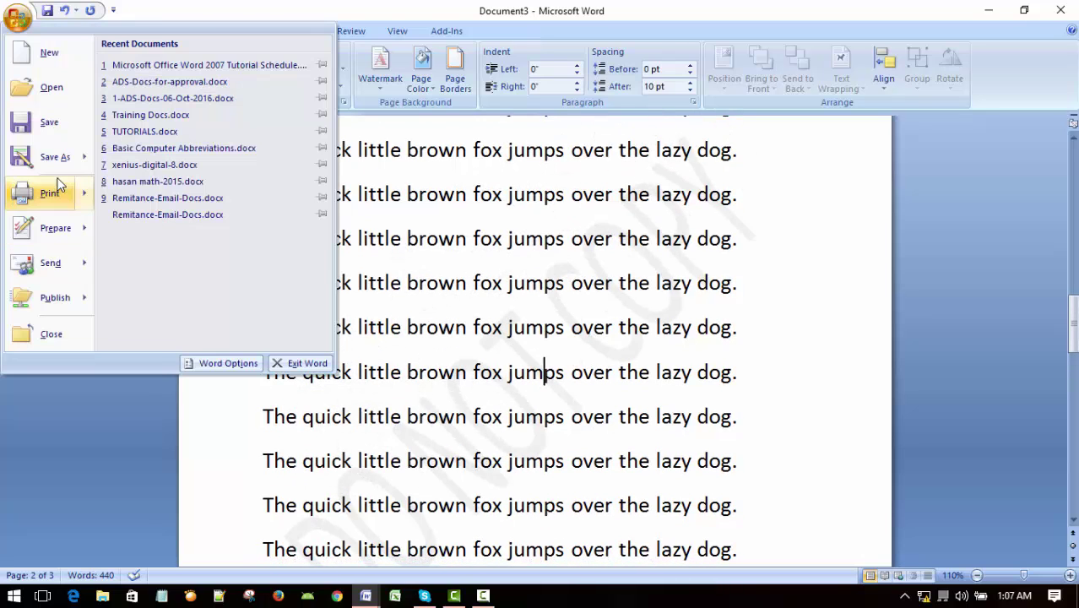
pyautogui.moveTo(69, 206)
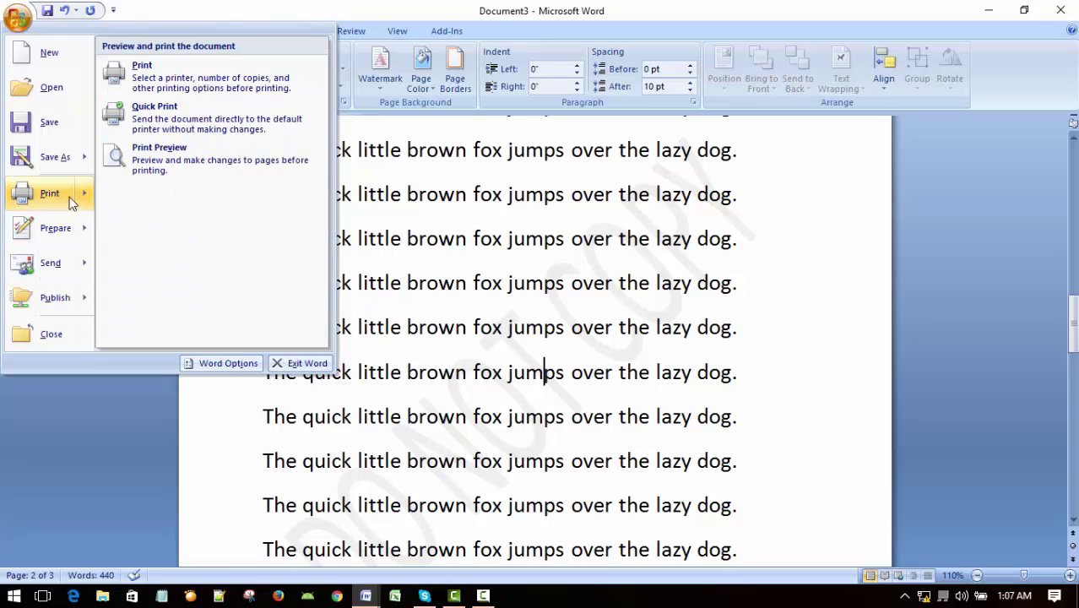
pyautogui.click(157, 159)
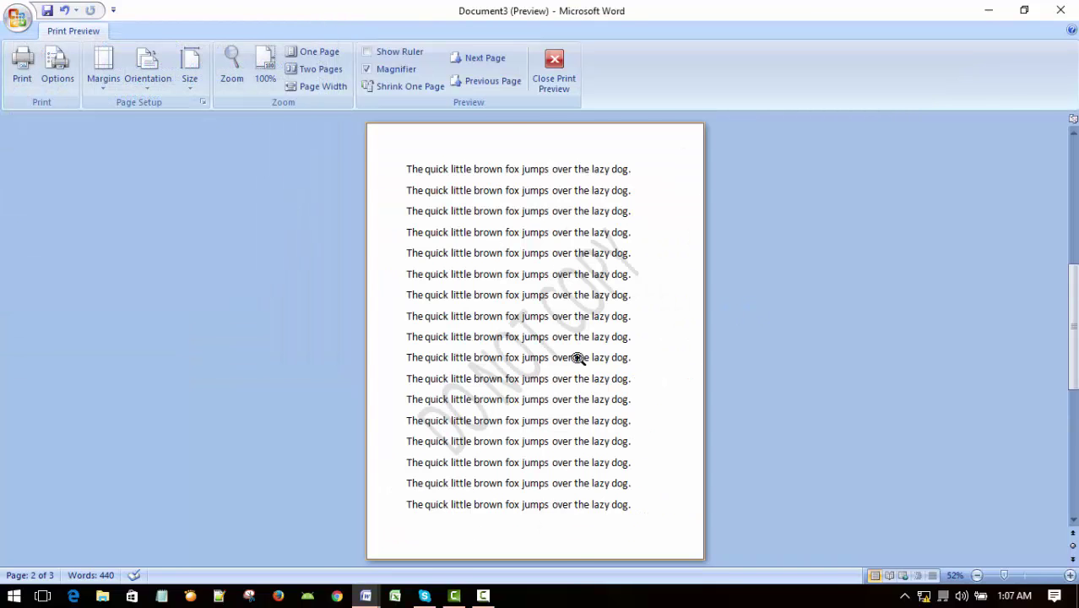
pyautogui.click(578, 357)
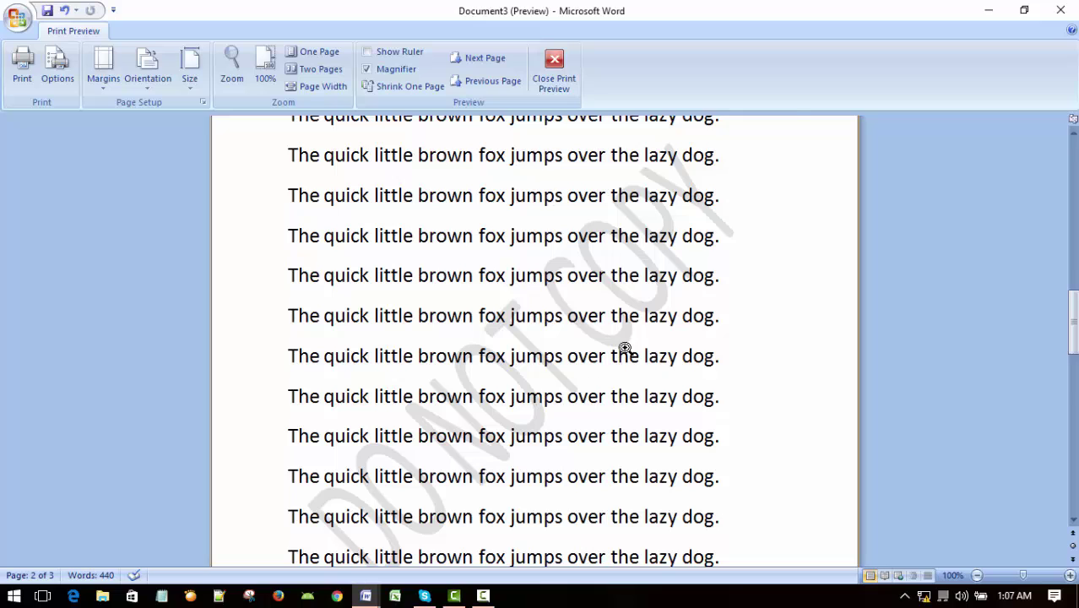
# Examine how the diagonal DO NOT COPY watermark sits behind the fox lines on the previewed second page
pyautogui.click(624, 347)
pyautogui.click(553, 291)
pyautogui.click(643, 382)
pyautogui.click(588, 272)
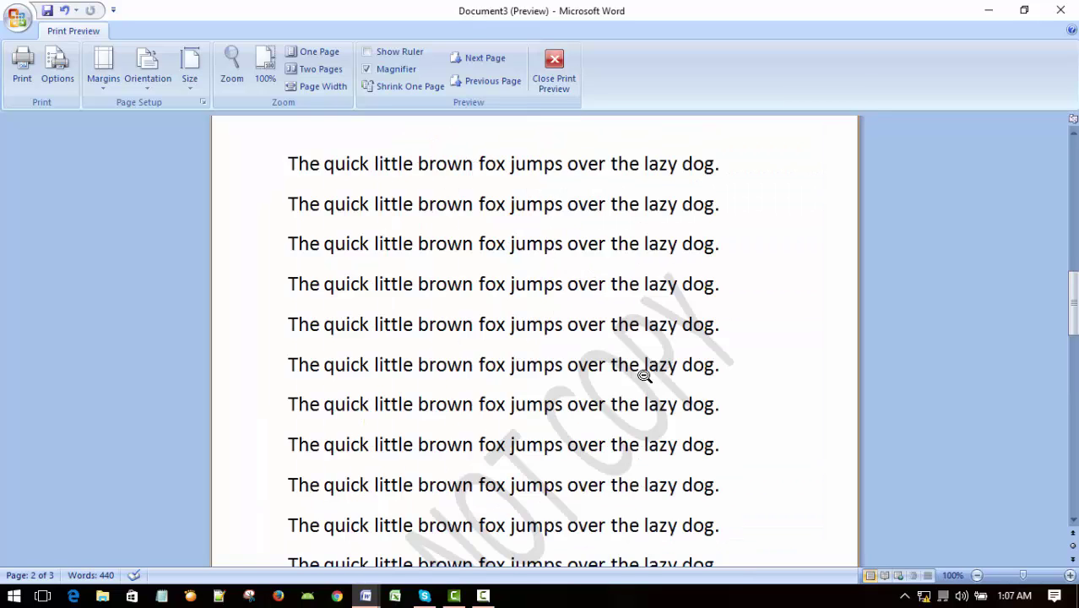
pyautogui.click(643, 376)
pyautogui.click(579, 274)
pyautogui.click(534, 260)
pyautogui.click(545, 301)
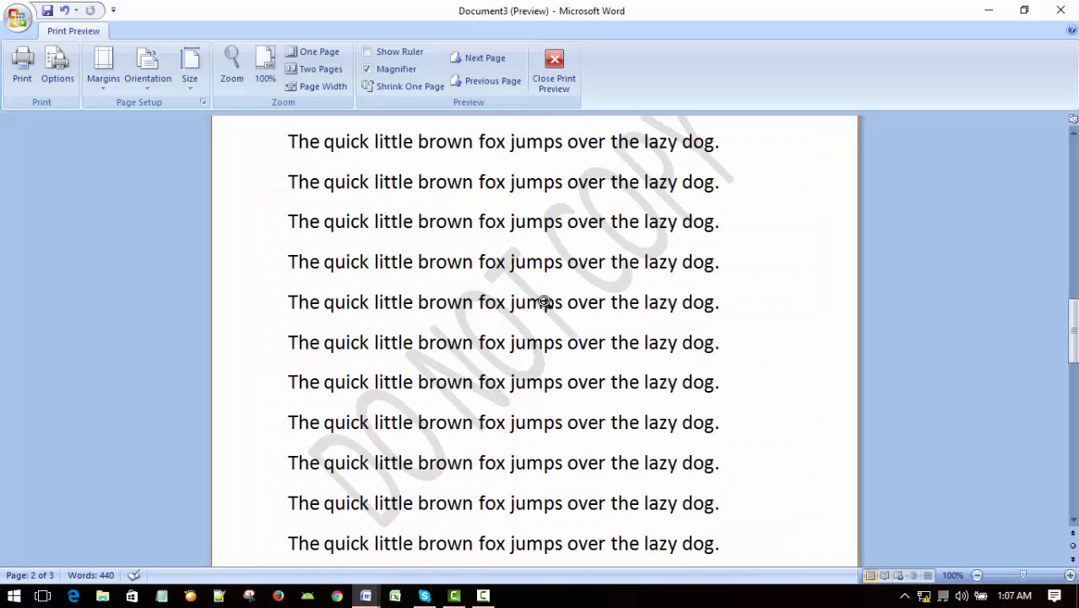
pyautogui.click(524, 255)
pyautogui.click(547, 335)
pyautogui.click(538, 291)
pyautogui.click(556, 329)
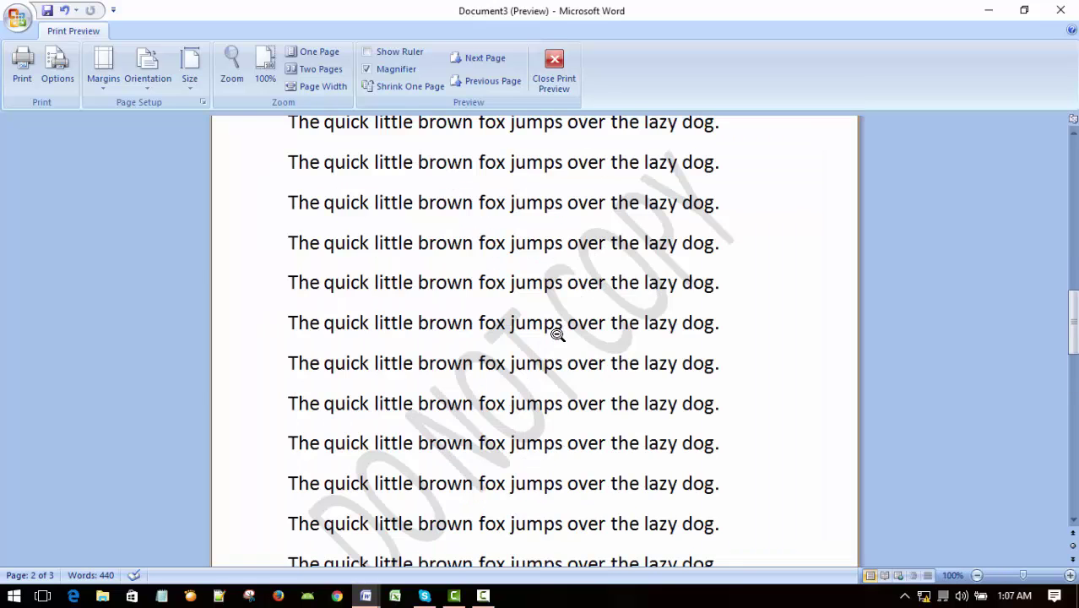
pyautogui.click(550, 315)
pyautogui.click(515, 233)
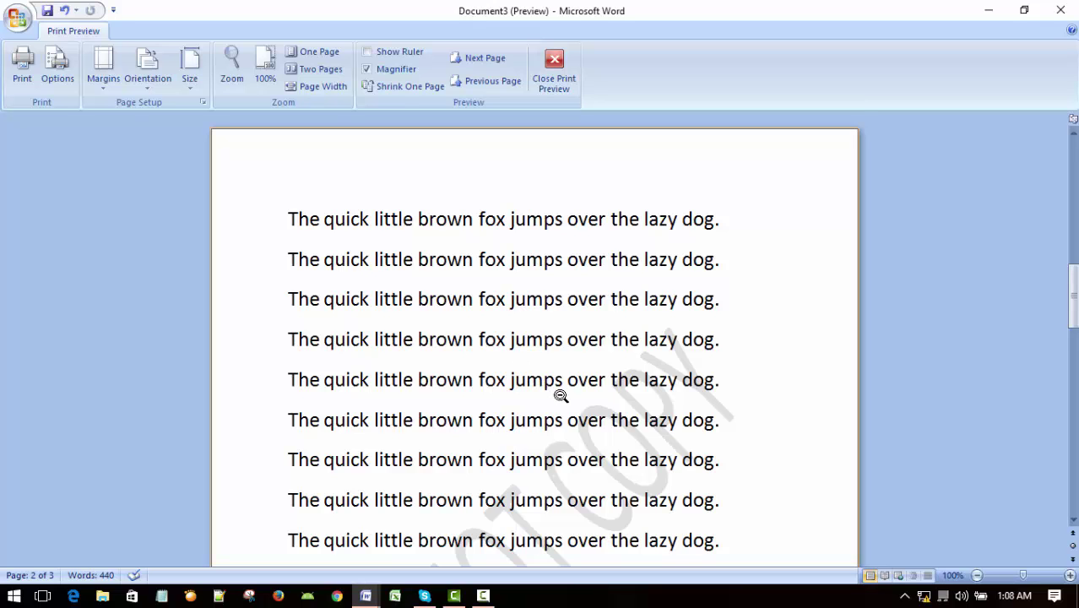
pyautogui.scroll(-3, 560, 395)
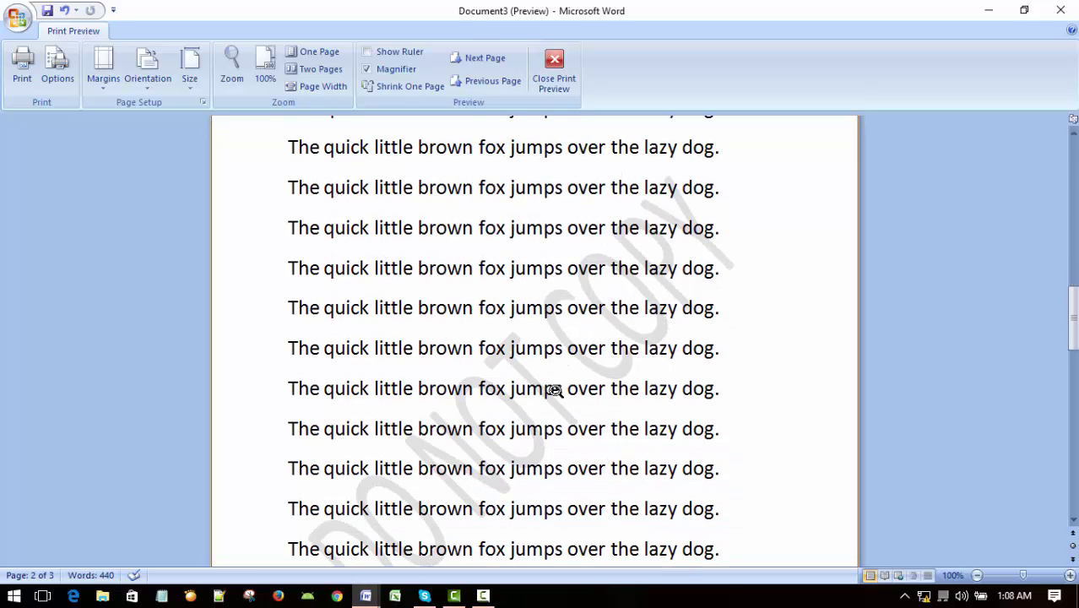
pyautogui.scroll(-1, 556, 390)
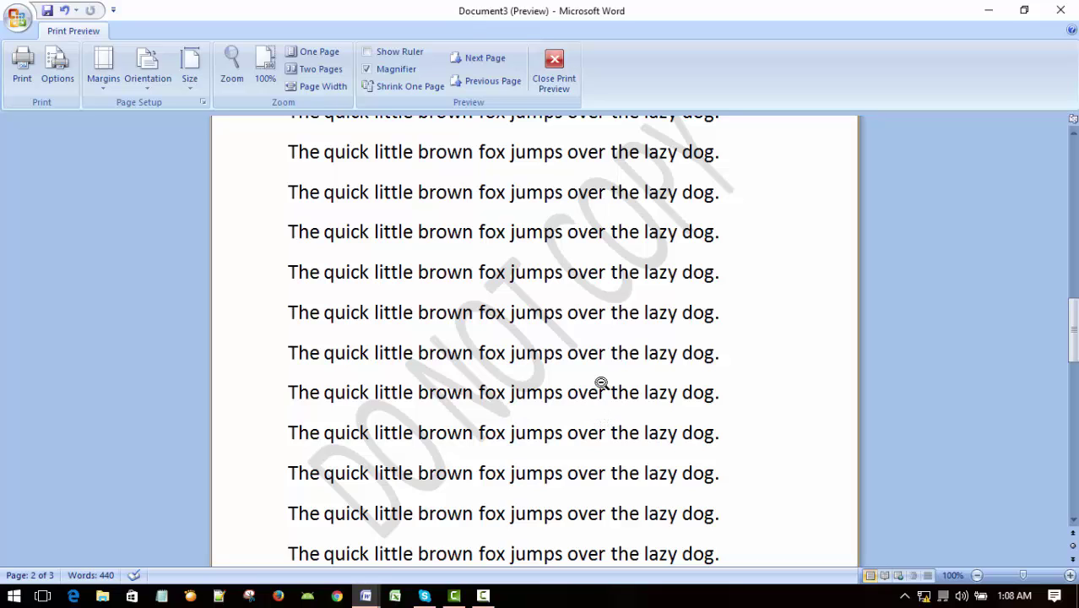
pyautogui.scroll(4, 582, 380)
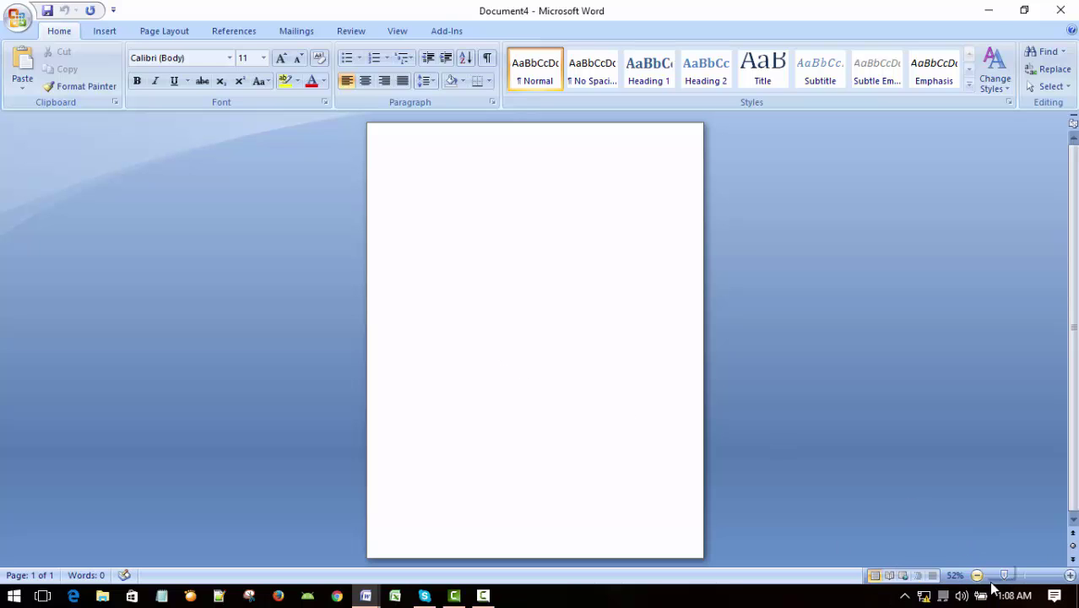
# Set the zoom of the new blank document to 100% and look over the empty page
pyautogui.moveTo(1005, 579); pyautogui.dragTo(1022, 589)
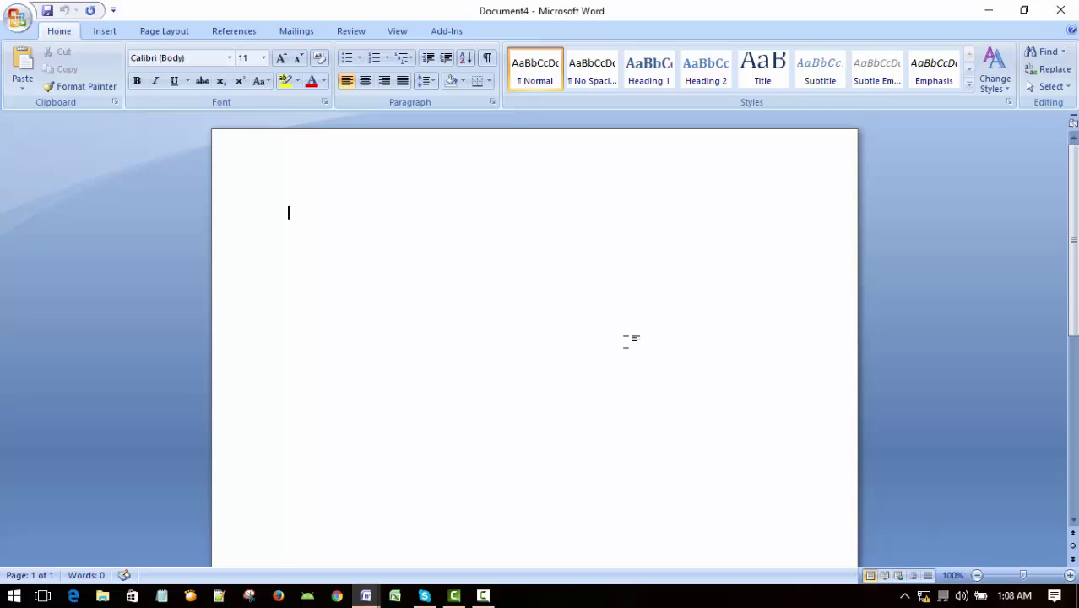
pyautogui.scroll(-8, 625, 347)
pyautogui.scroll(8, 615, 372)
pyautogui.scroll(-5, 629, 380)
pyautogui.scroll(5, 622, 372)
# Start a custom text watermark for the blank document and set its text to XENIUS DIGITAL
pyautogui.click(164, 31)
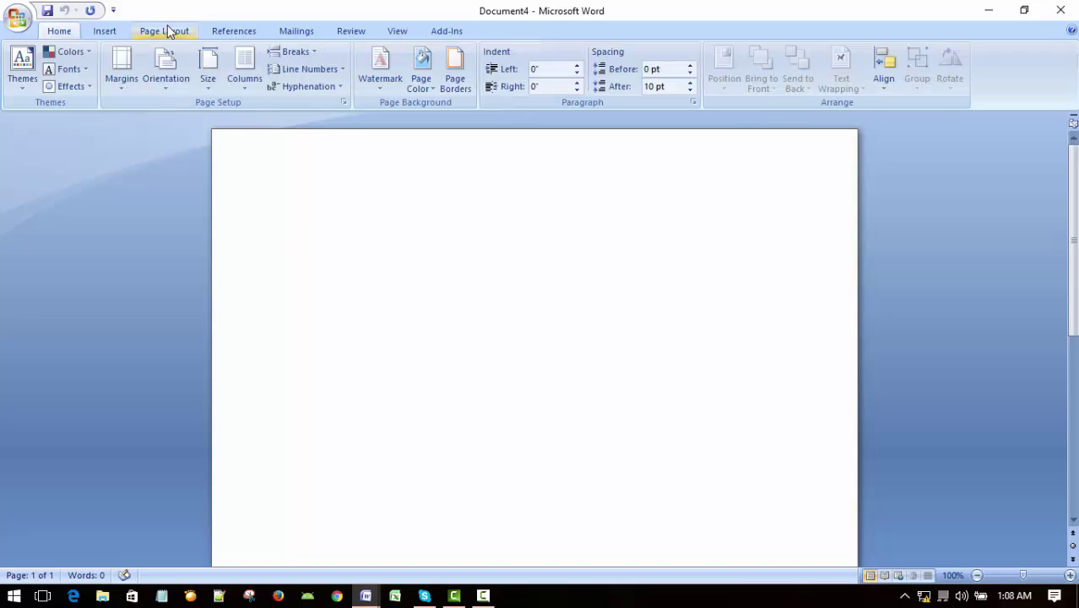
pyautogui.click(380, 61)
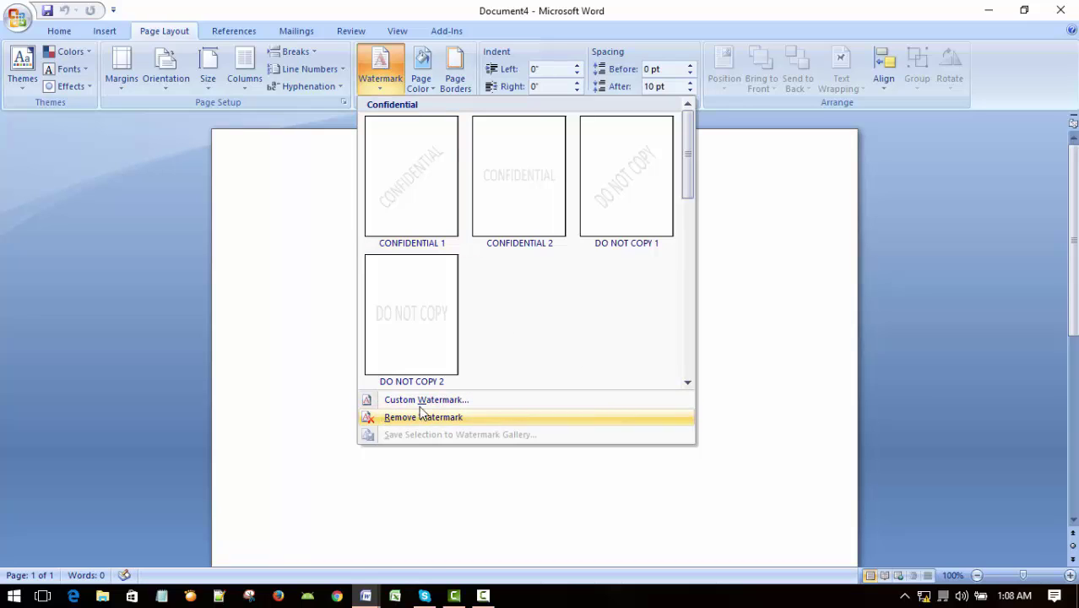
pyautogui.click(446, 402)
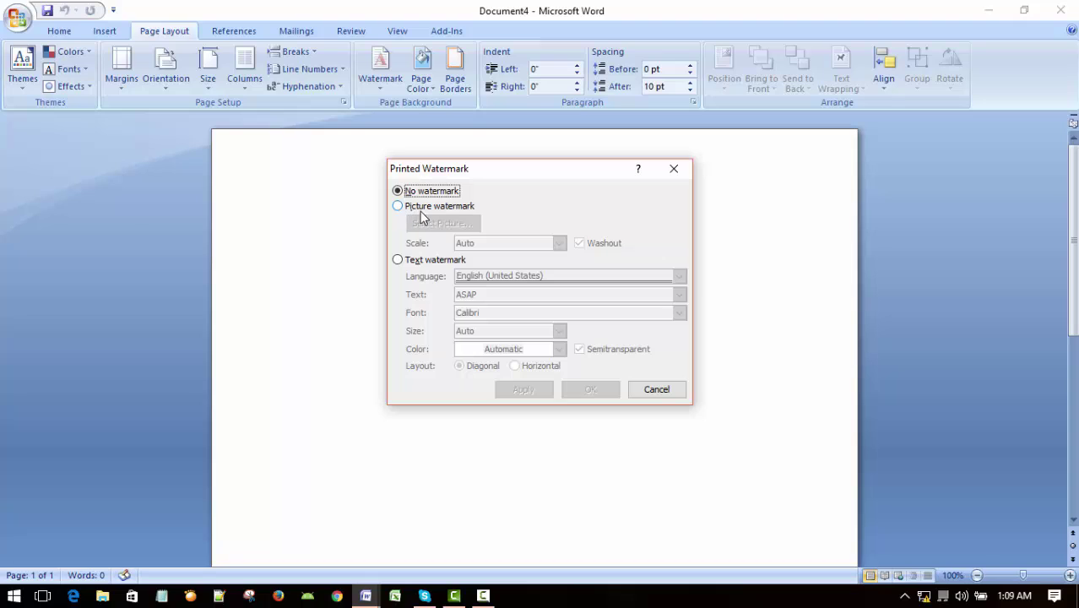
pyautogui.click(398, 260)
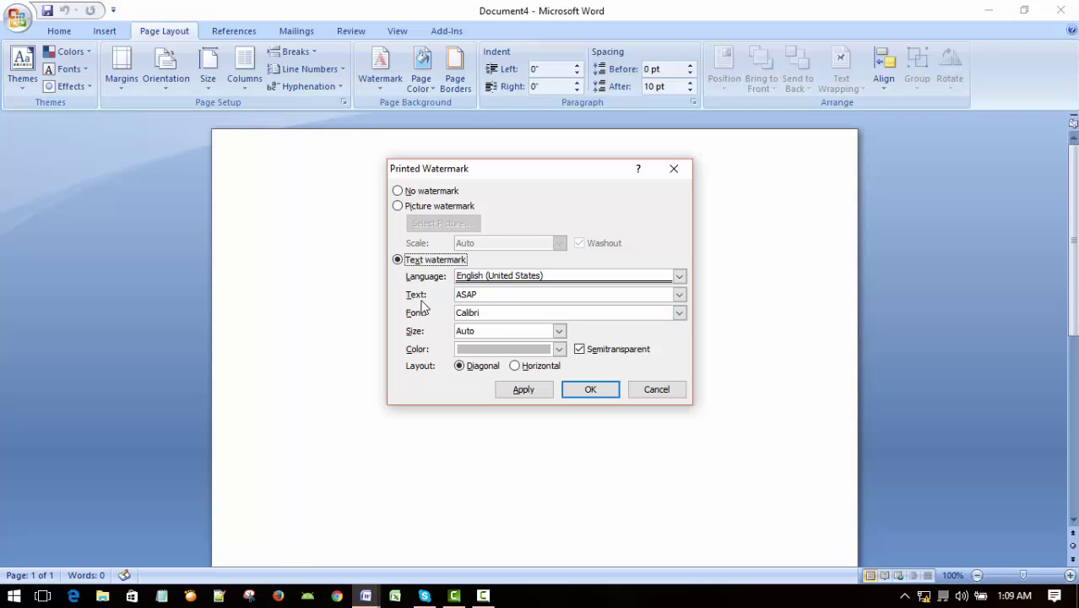
pyautogui.click(524, 295)
pyautogui.click(679, 294)
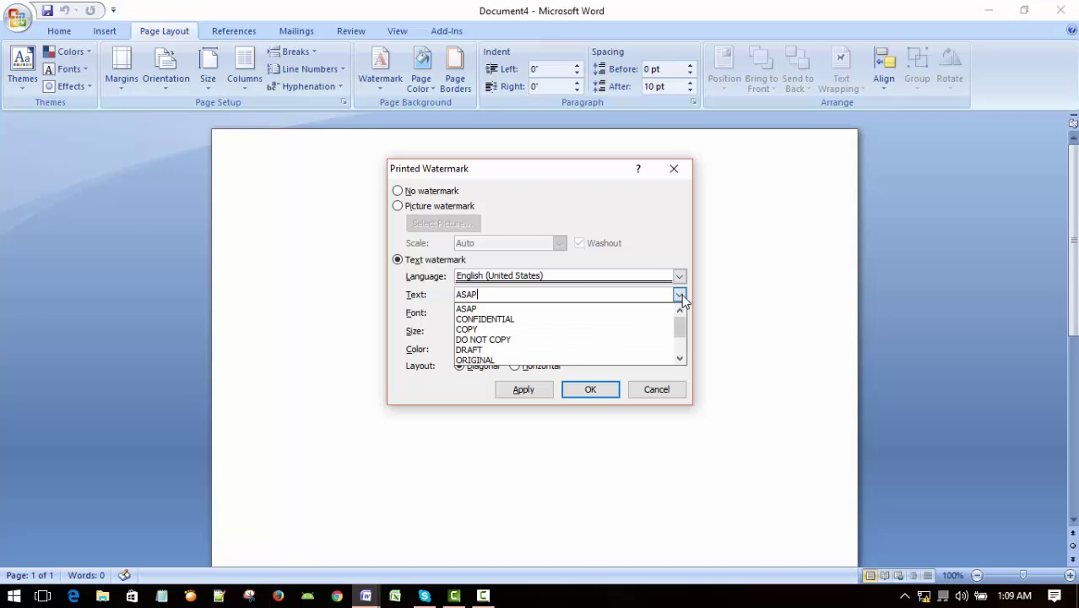
pyautogui.click(551, 295)
pyautogui.moveTo(499, 294); pyautogui.dragTo(407, 299)
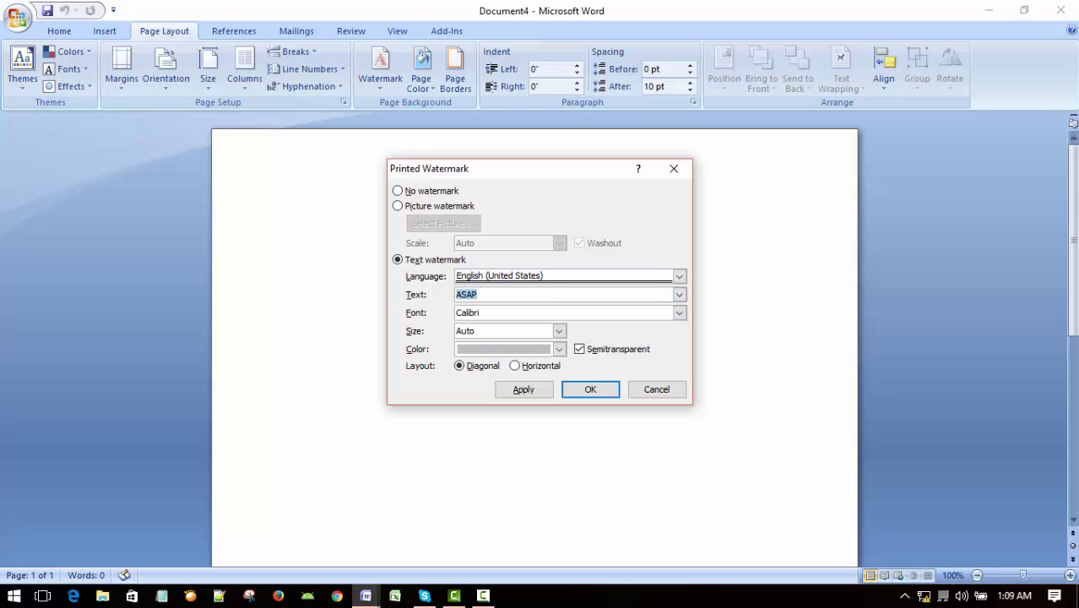
pyautogui.write('XENIUS DIGITAL')
# Set the custom watermark's font to Impact
pyautogui.click(679, 312)
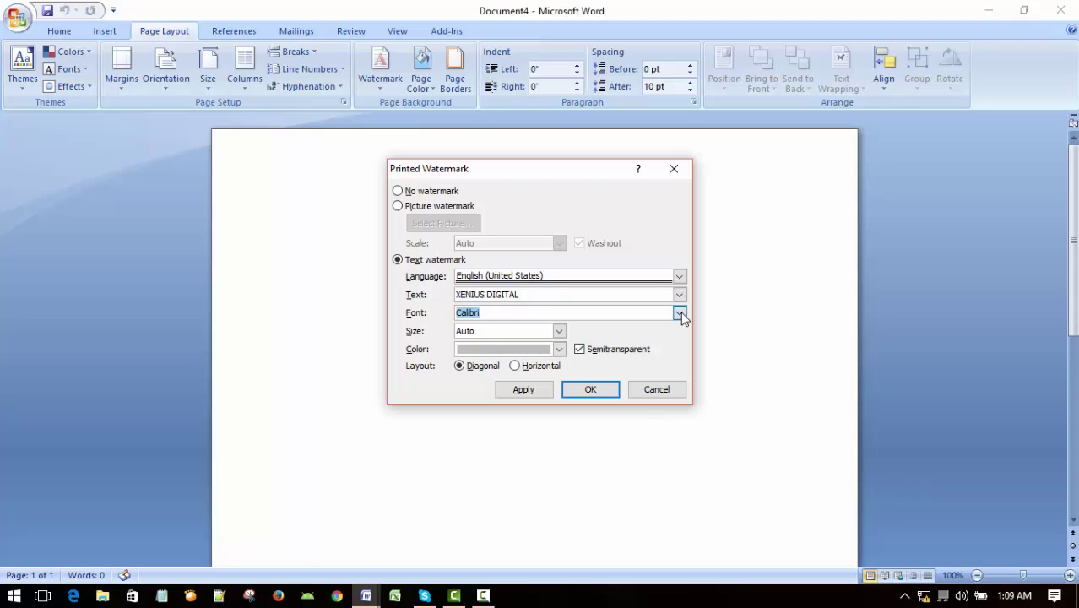
pyautogui.scroll(-4, 553, 376)
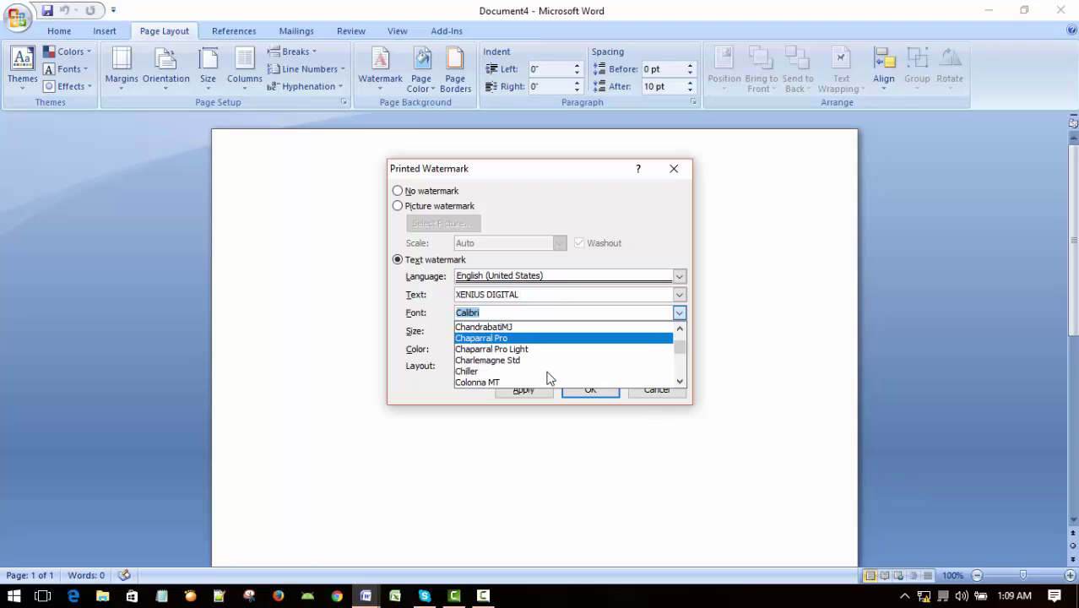
pyautogui.scroll(-2, 547, 377)
pyautogui.scroll(-3, 545, 376)
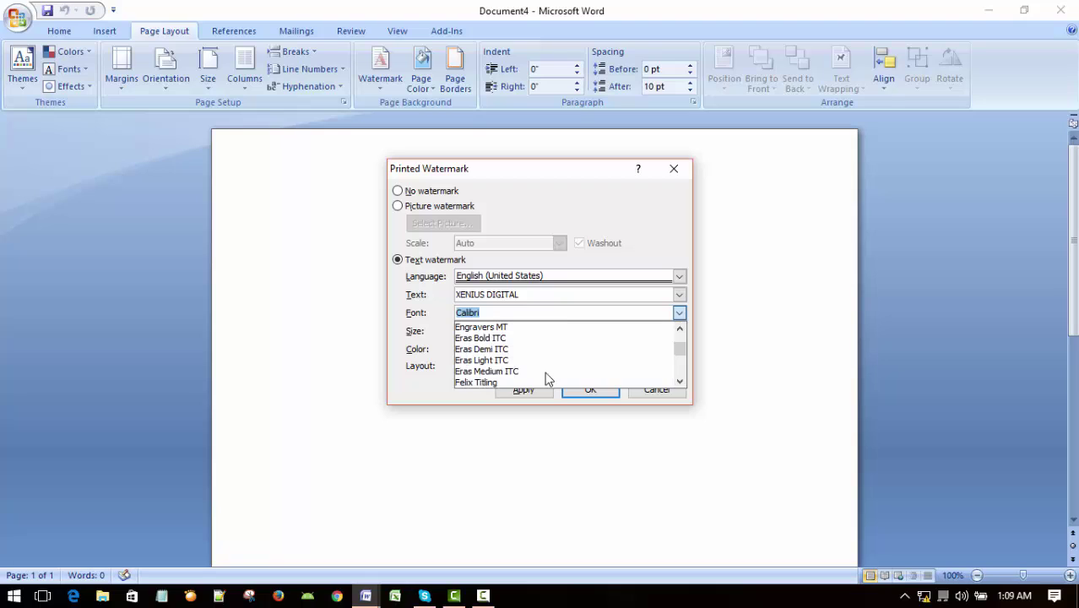
pyautogui.scroll(-3, 544, 376)
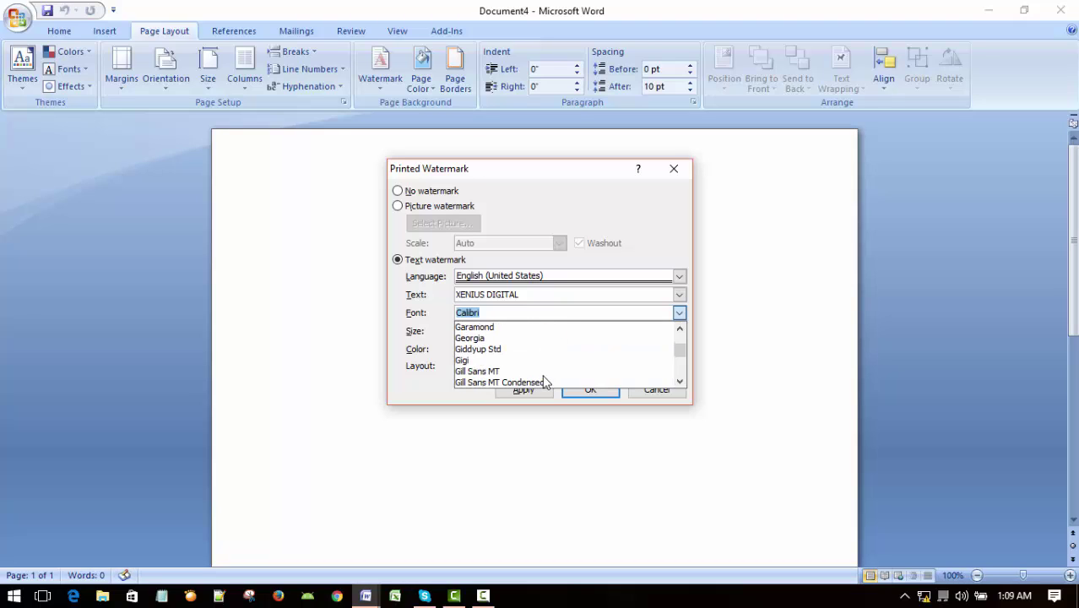
pyautogui.scroll(-5, 544, 376)
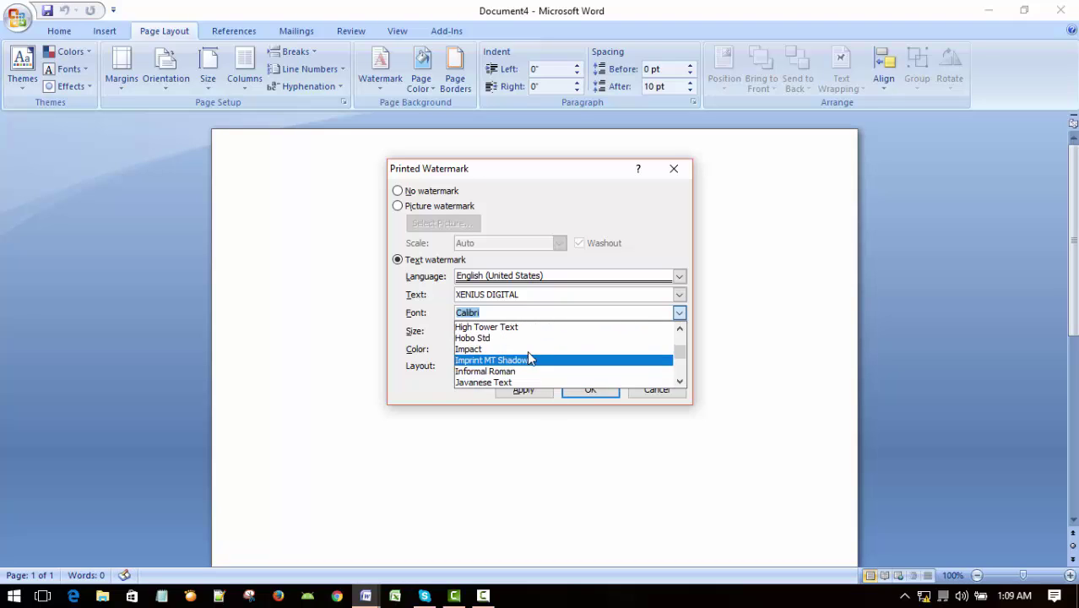
pyautogui.click(528, 349)
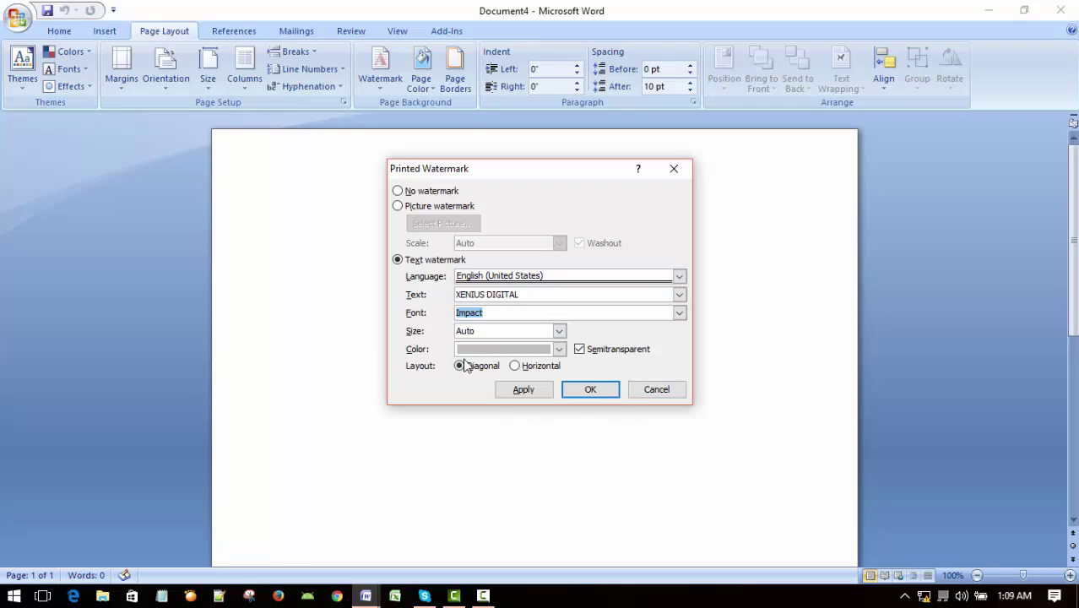
# Colour the custom watermark standard red, apply it to the document, and check it on the page
pyautogui.click(558, 349)
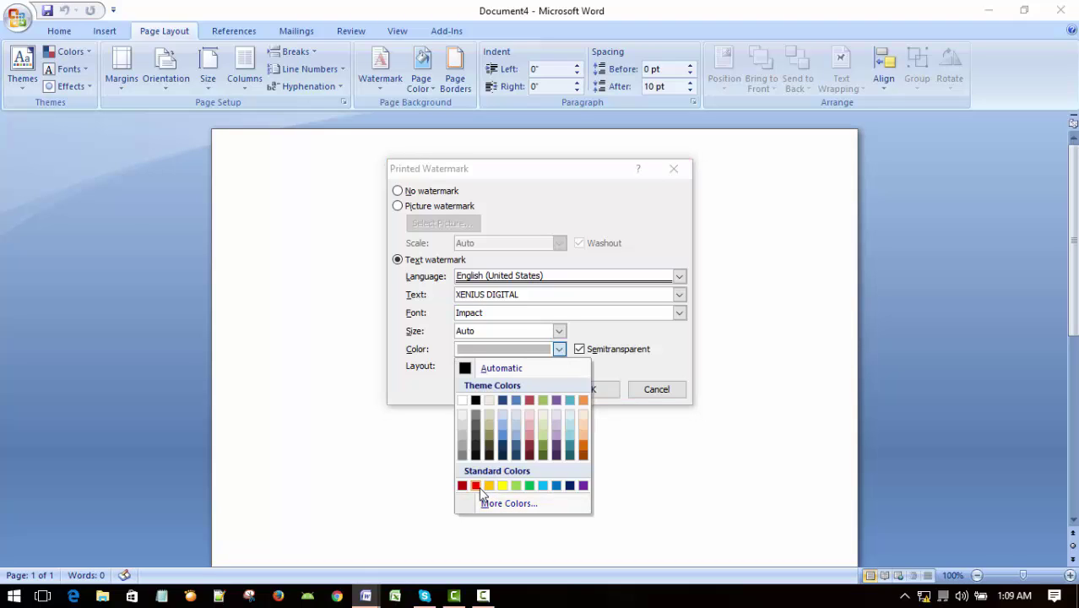
pyautogui.click(476, 485)
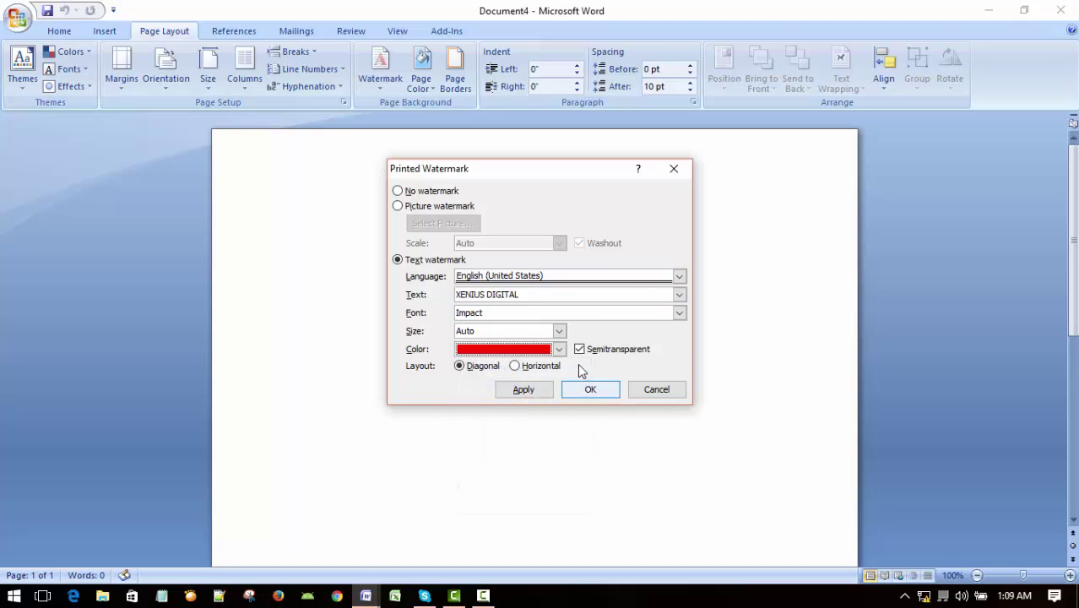
pyautogui.click(590, 389)
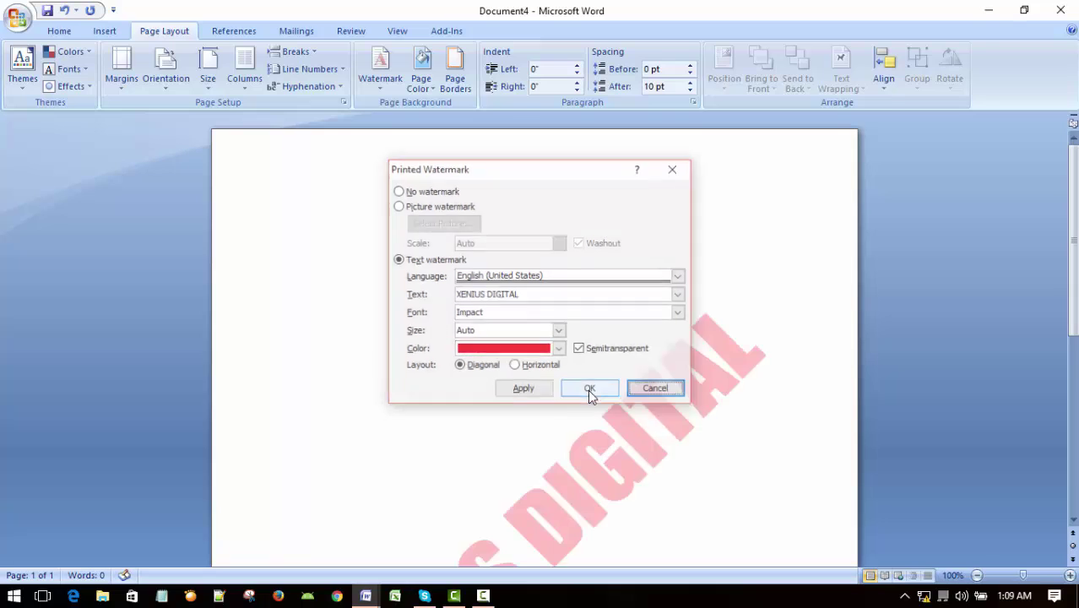
pyautogui.scroll(-6, 722, 405)
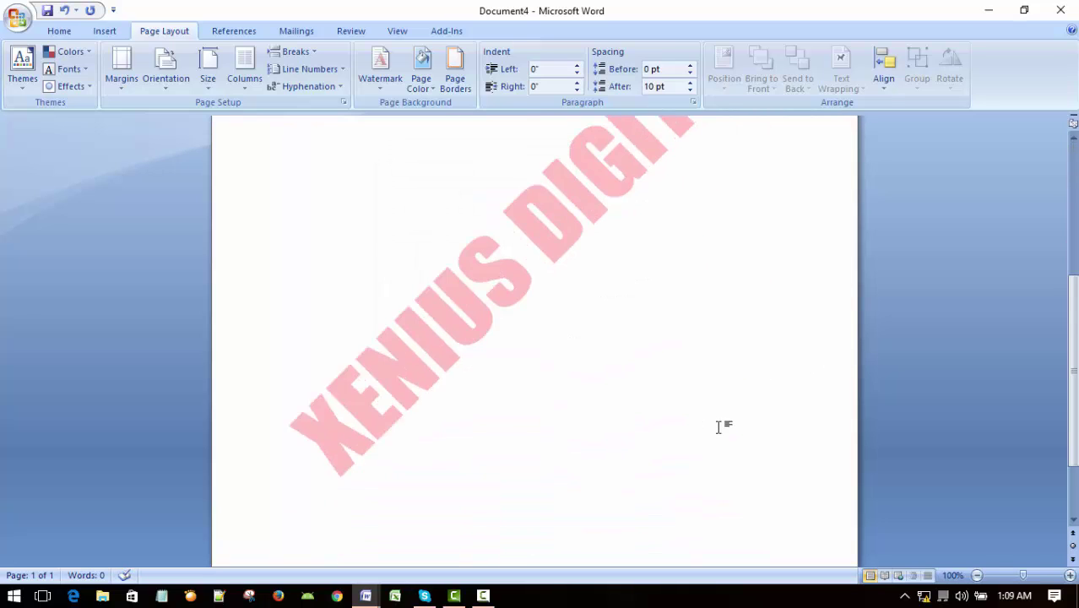
pyautogui.scroll(3, 720, 426)
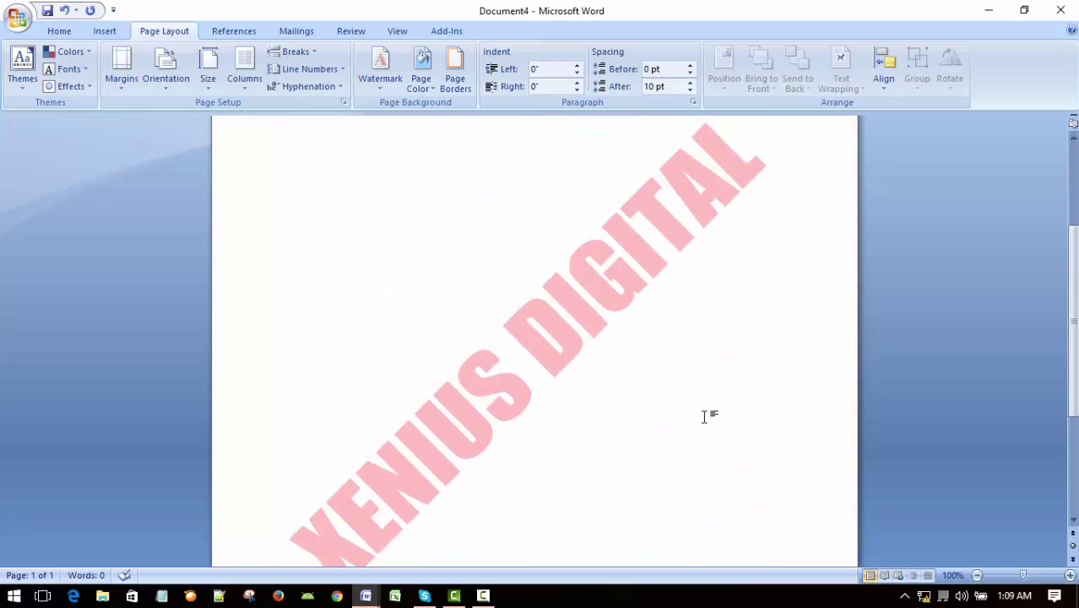
pyautogui.scroll(3, 703, 429)
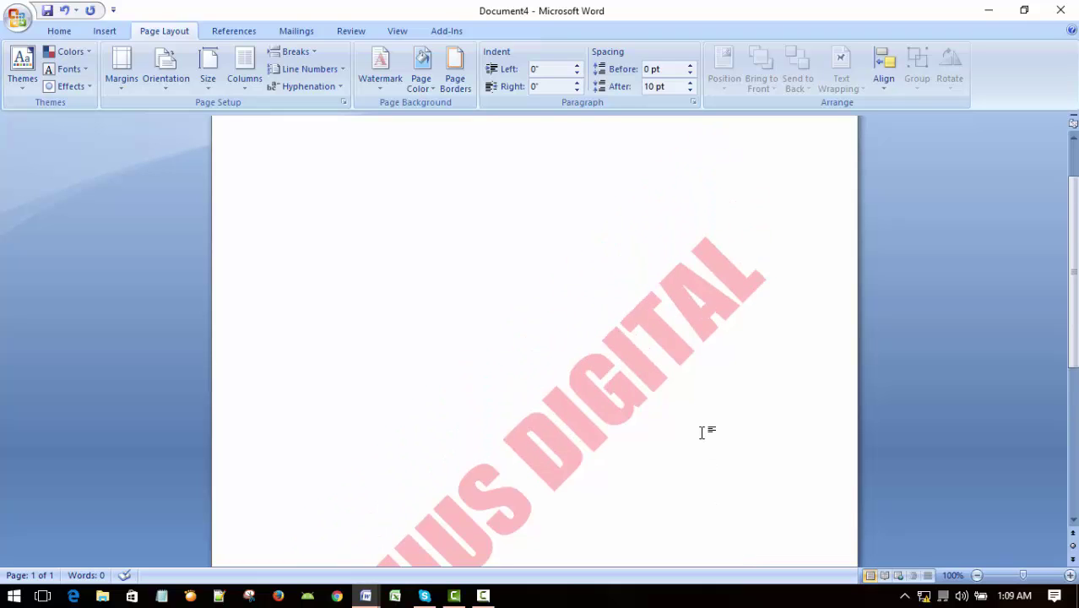
# Examine the red XENIUS DIGITAL watermark over the full height of the blank page
pyautogui.scroll(-3, 703, 432)
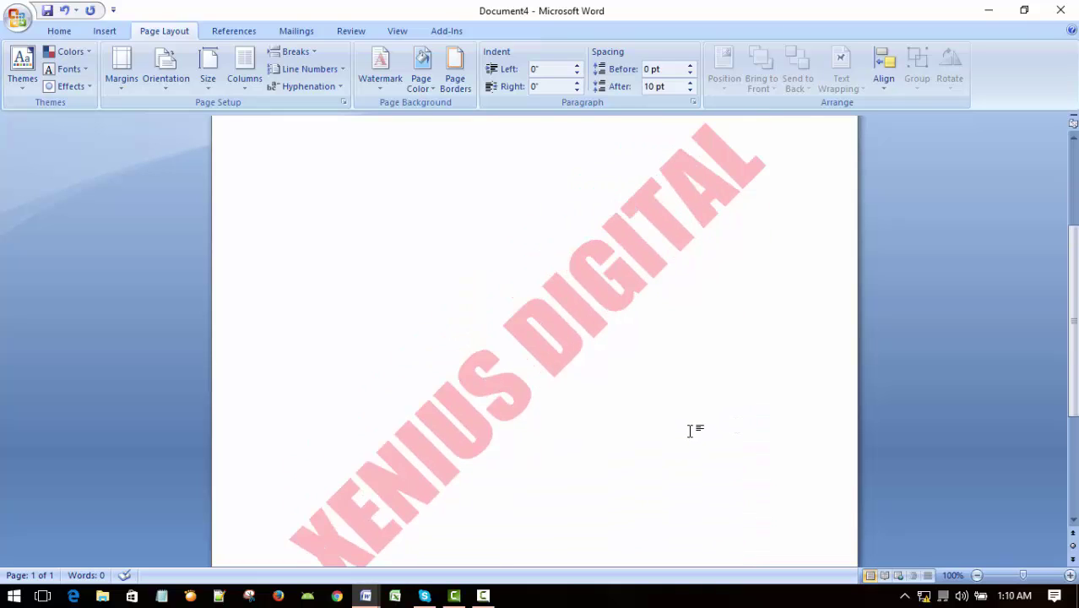
pyautogui.scroll(-3, 694, 426)
pyautogui.scroll(3, 693, 424)
pyautogui.scroll(-1, 689, 424)
pyautogui.scroll(1, 687, 425)
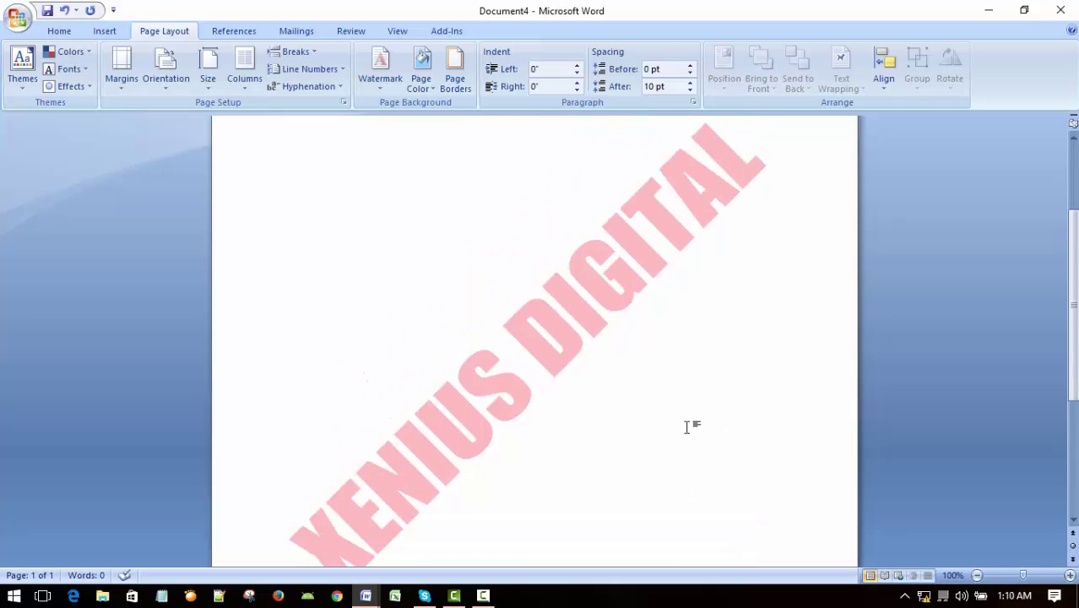
pyautogui.scroll(-1, 686, 426)
pyautogui.scroll(2, 685, 428)
pyautogui.scroll(-1, 684, 427)
pyautogui.scroll(-1, 685, 427)
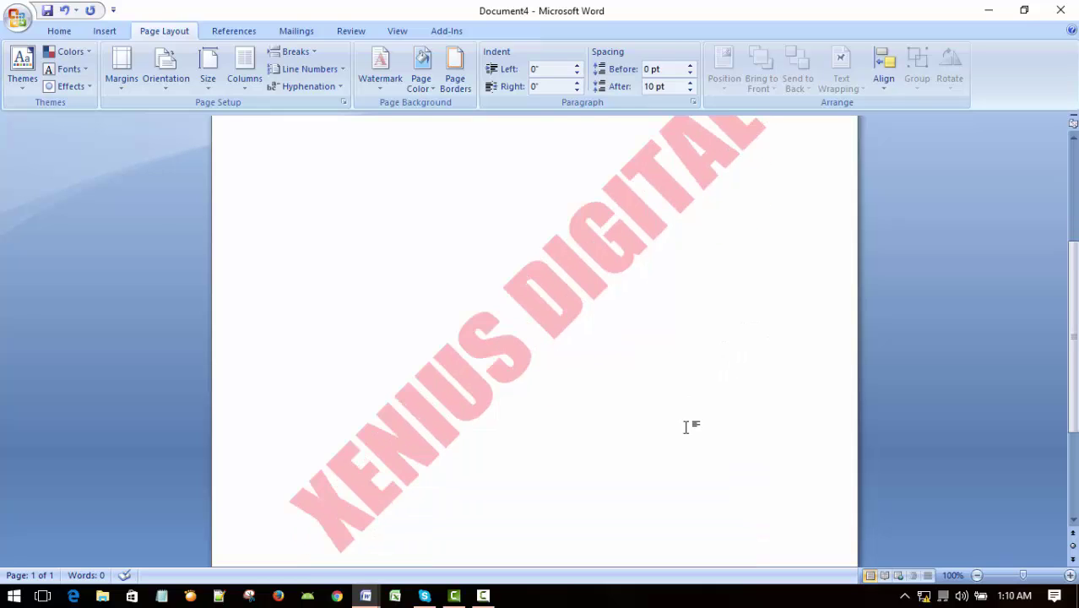
pyautogui.scroll(1, 687, 426)
pyautogui.scroll(5, 713, 415)
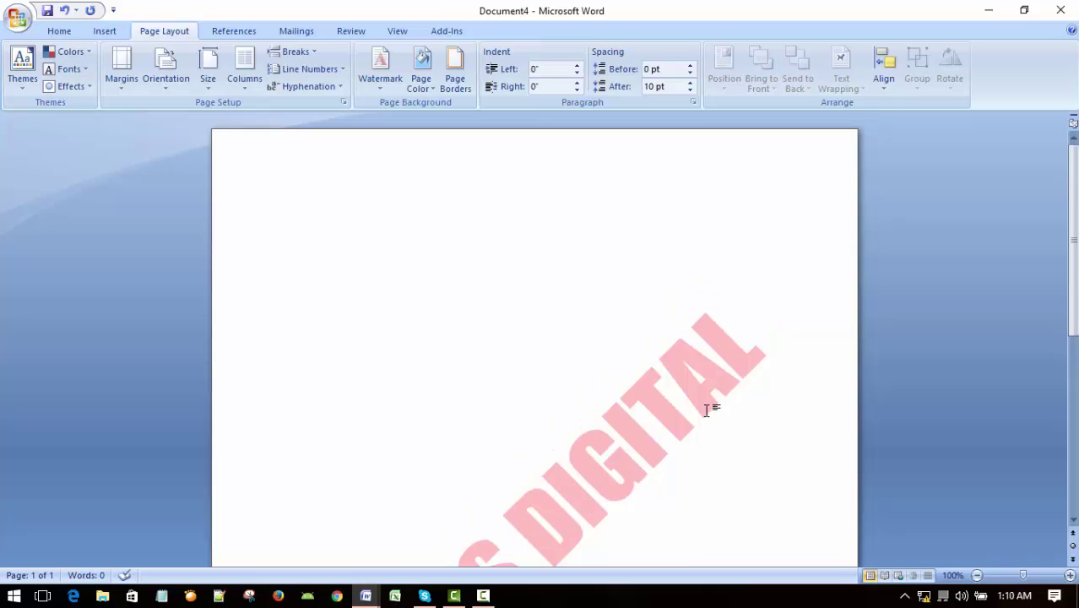
# Fill the document with repeated lines of "The quick little brown fox jumps over the lazy dog." until they run onto a second page
pyautogui.write('The quick little brown fox jumps over the lazy dog. The quick little brown fox jumps over the lazy dog.')
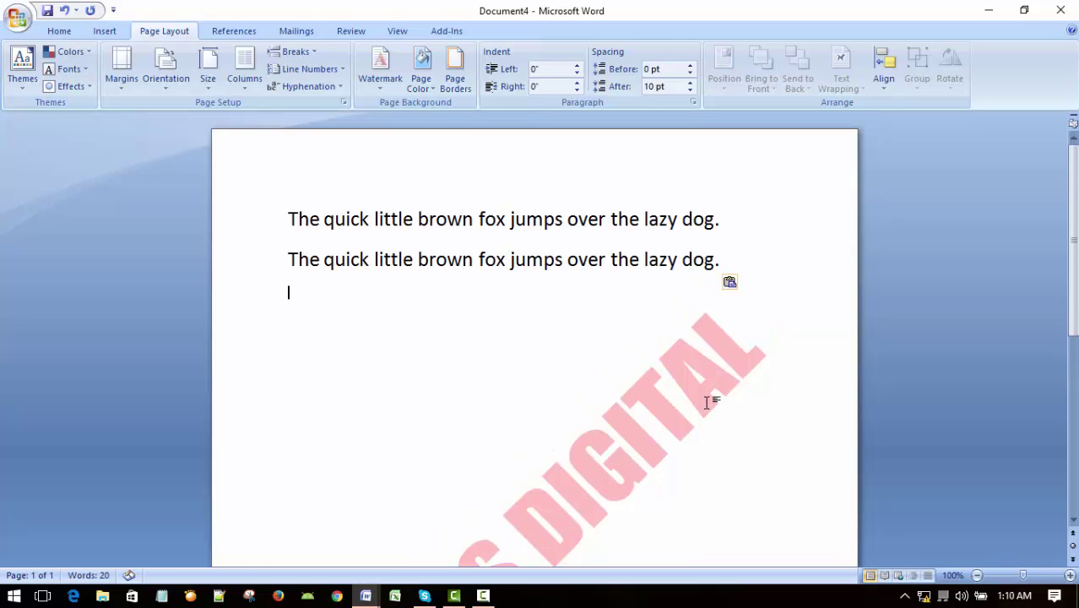
pyautogui.hotkey('ctrl', 'v')
pyautogui.hotkey('ctrl', 'v')
pyautogui.hotkey('ctrl', 'v')
pyautogui.hotkey('ctrl', 'v')
pyautogui.hotkey('ctrl', 'v')
pyautogui.hotkey('ctrl', 'v')
pyautogui.hotkey('ctrl', 'v')
pyautogui.hotkey('ctrl', 'v')
pyautogui.hotkey('ctrl', 'v')
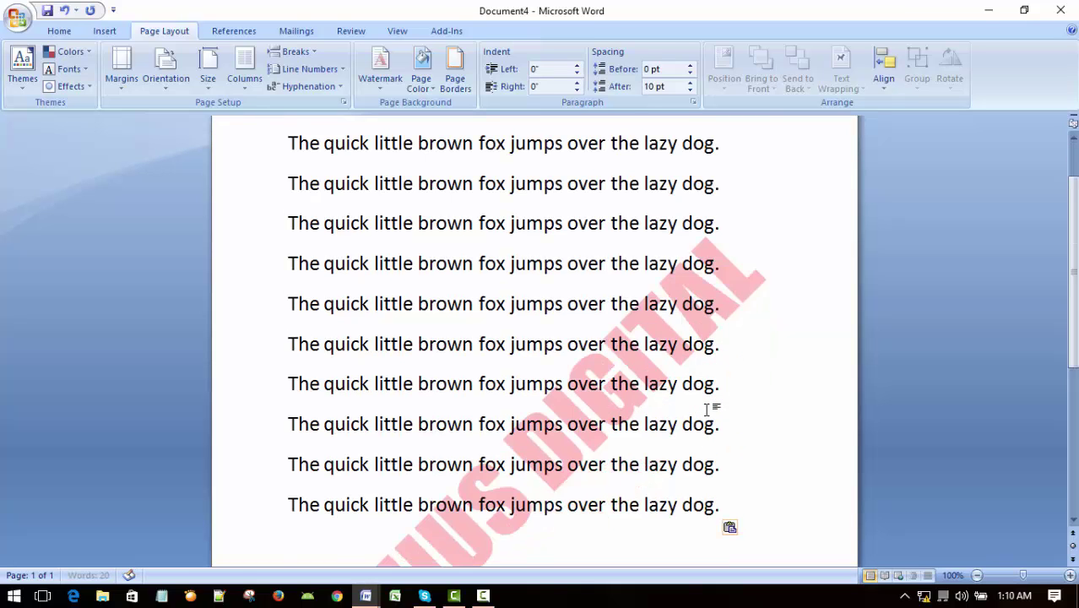
# Insert a page break after the last line of text and check the watermark on all pages
pyautogui.scroll(11, 707, 410)
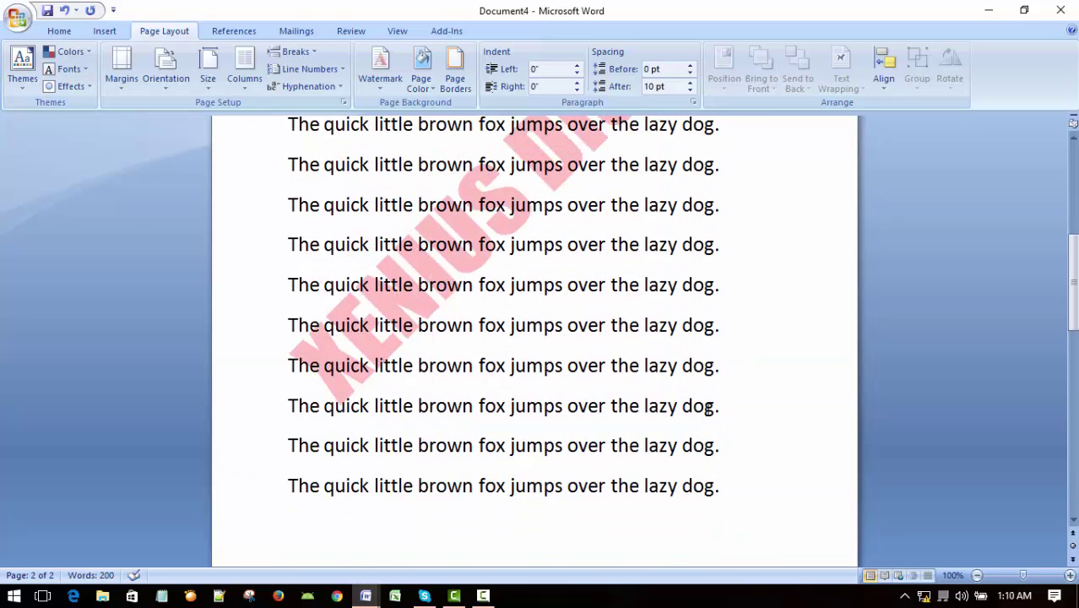
pyautogui.scroll(-20, 704, 398)
pyautogui.scroll(-5, 707, 415)
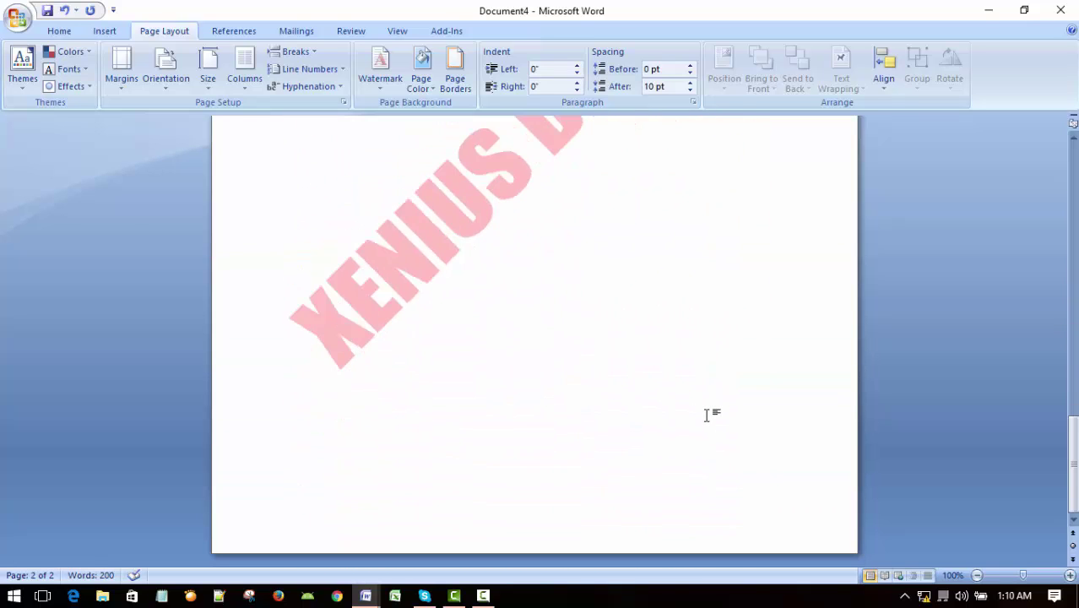
pyautogui.scroll(4, 701, 414)
pyautogui.hotkey('ctrl', 'Return')
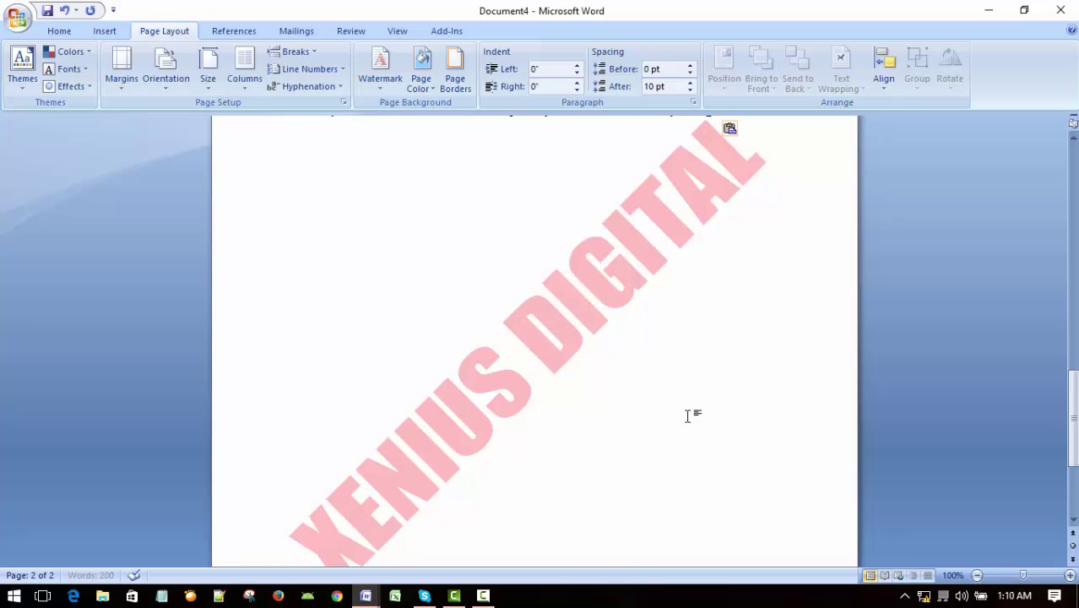
pyautogui.scroll(-10, 687, 414)
pyautogui.scroll(20, 654, 485)
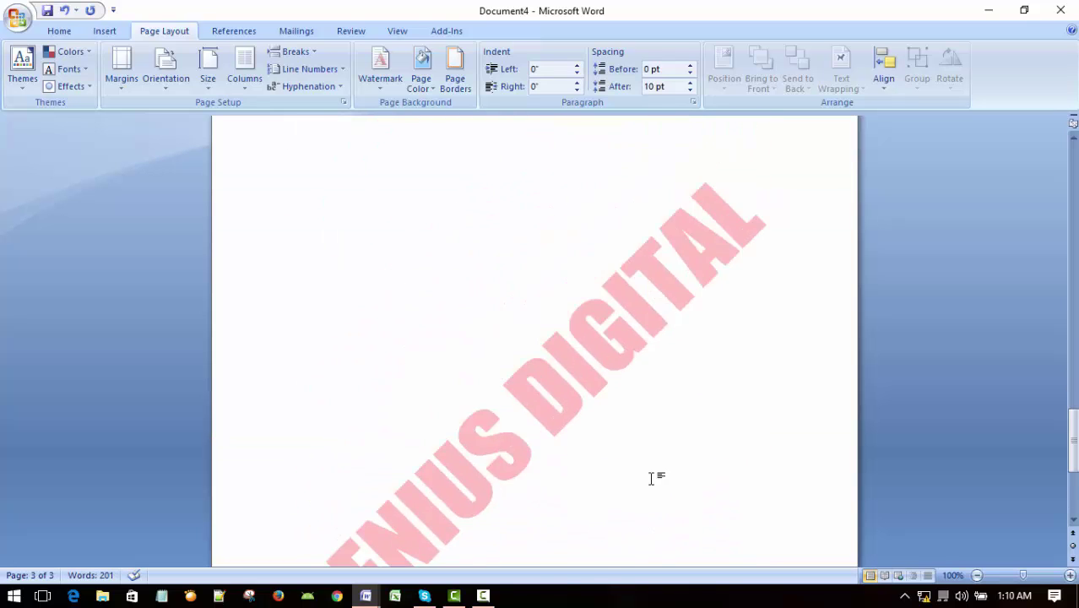
pyautogui.scroll(15, 676, 393)
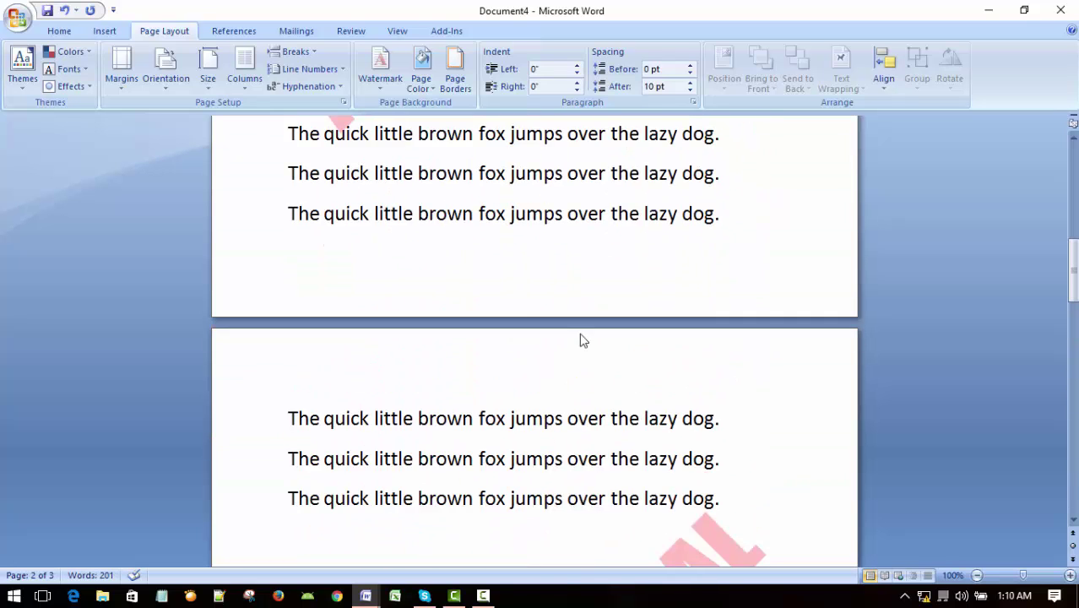
pyautogui.scroll(-5, 645, 352)
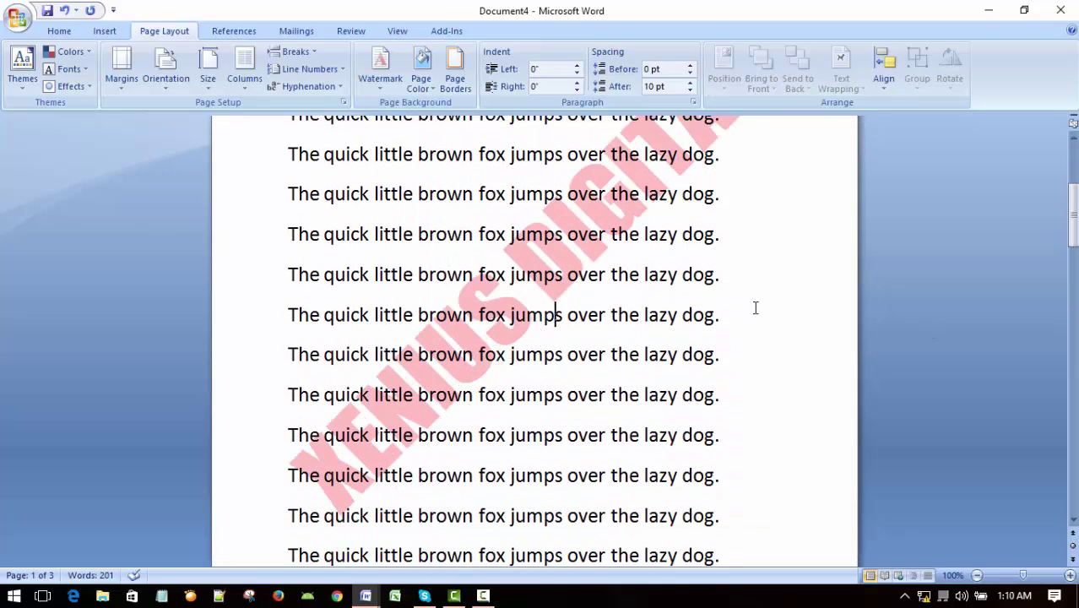
# Open the document in print preview and magnify the first page to inspect the watermark behind the text
pyautogui.click(18, 17)
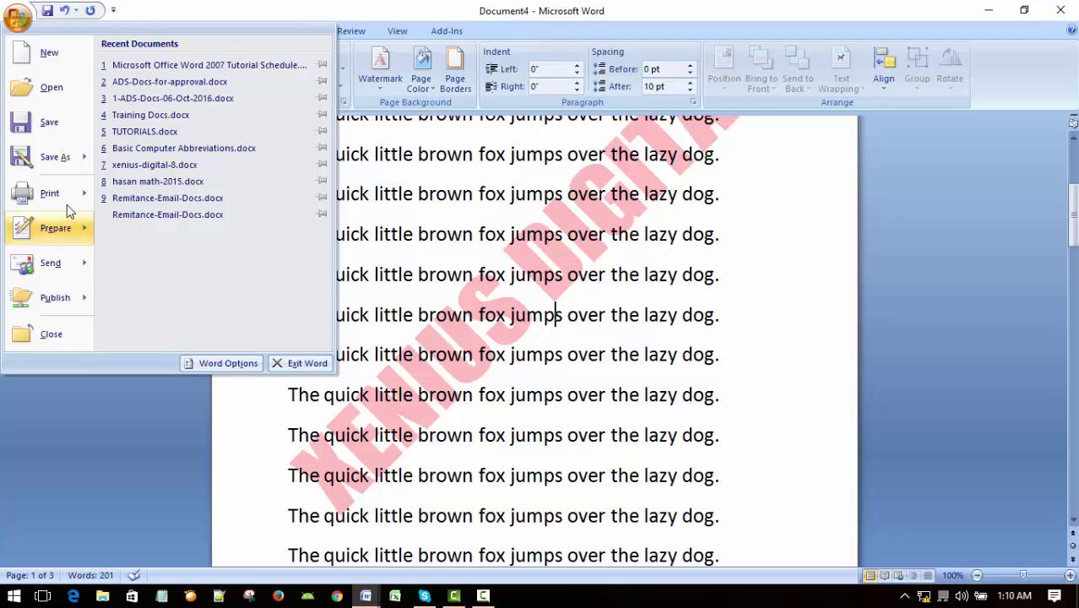
pyautogui.moveTo(59, 193)
pyautogui.click(169, 146)
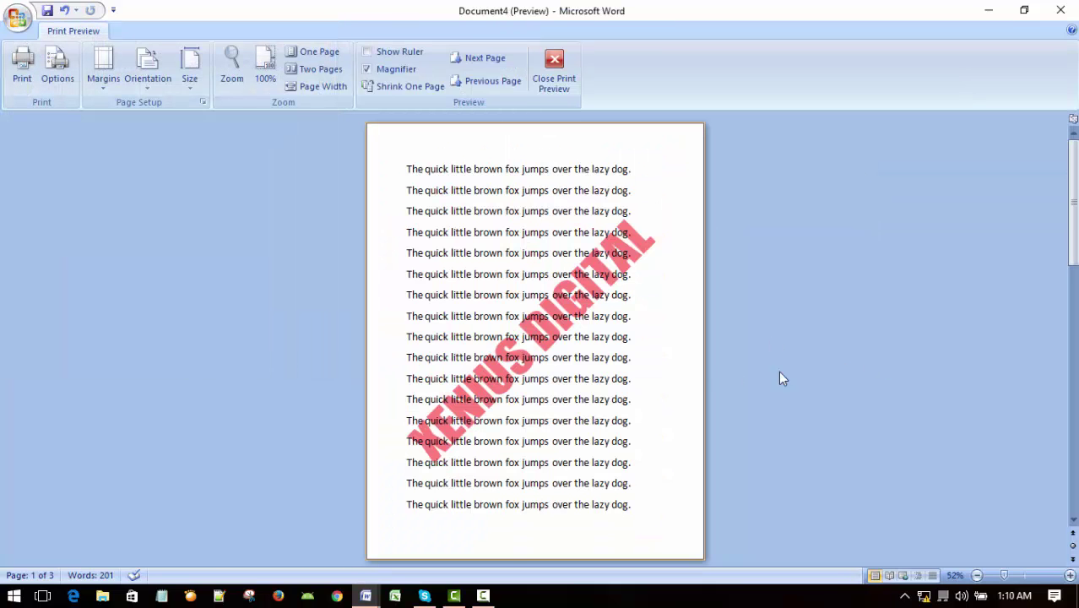
pyautogui.click(515, 342)
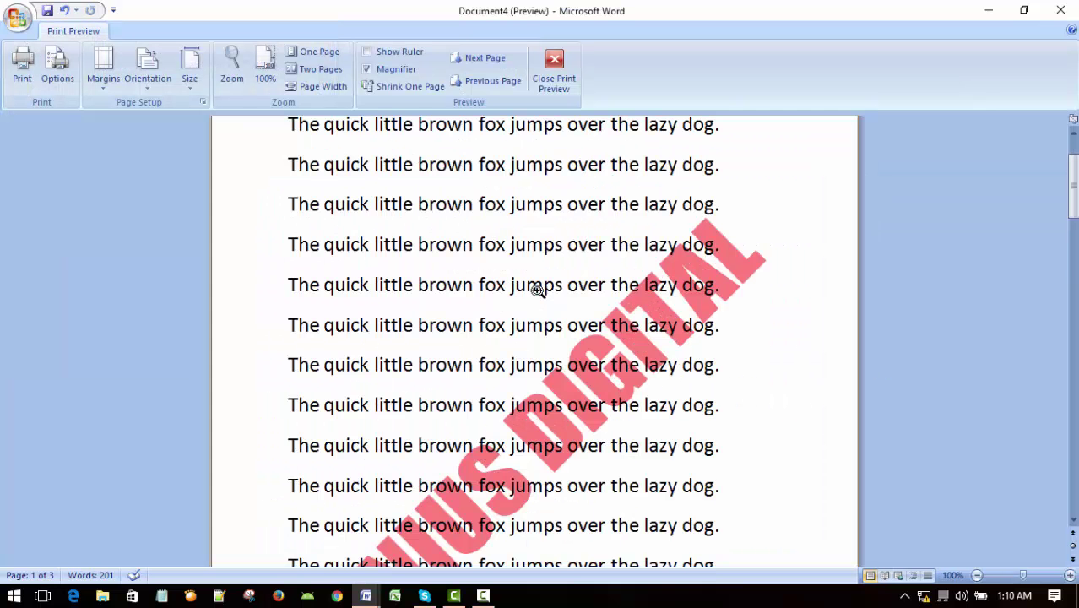
pyautogui.click(629, 415)
pyautogui.click(518, 306)
pyautogui.click(518, 305)
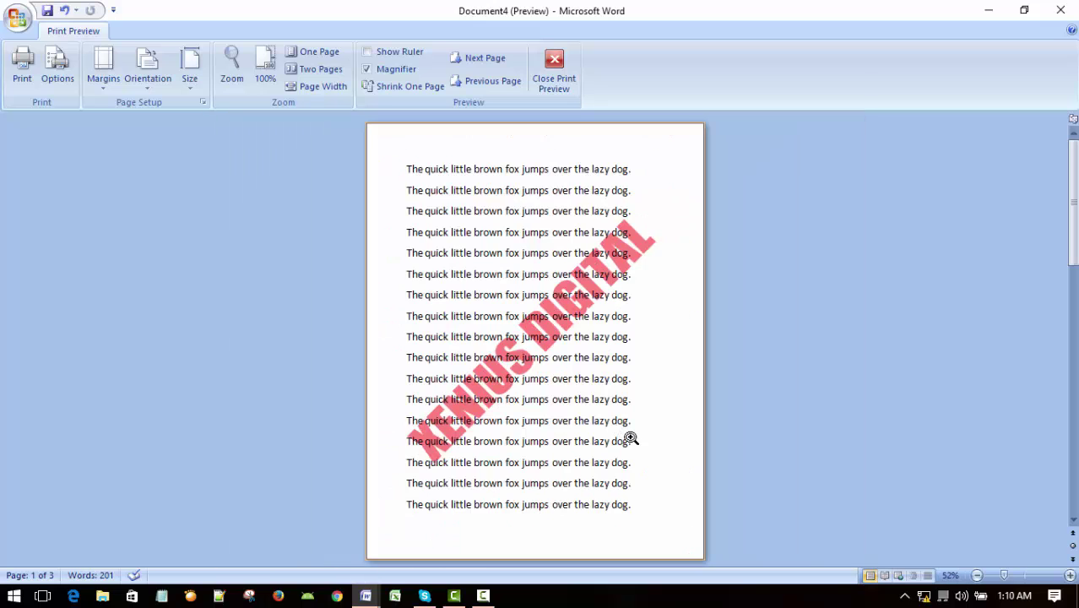
pyautogui.click(551, 338)
pyautogui.click(564, 316)
pyautogui.click(483, 595)
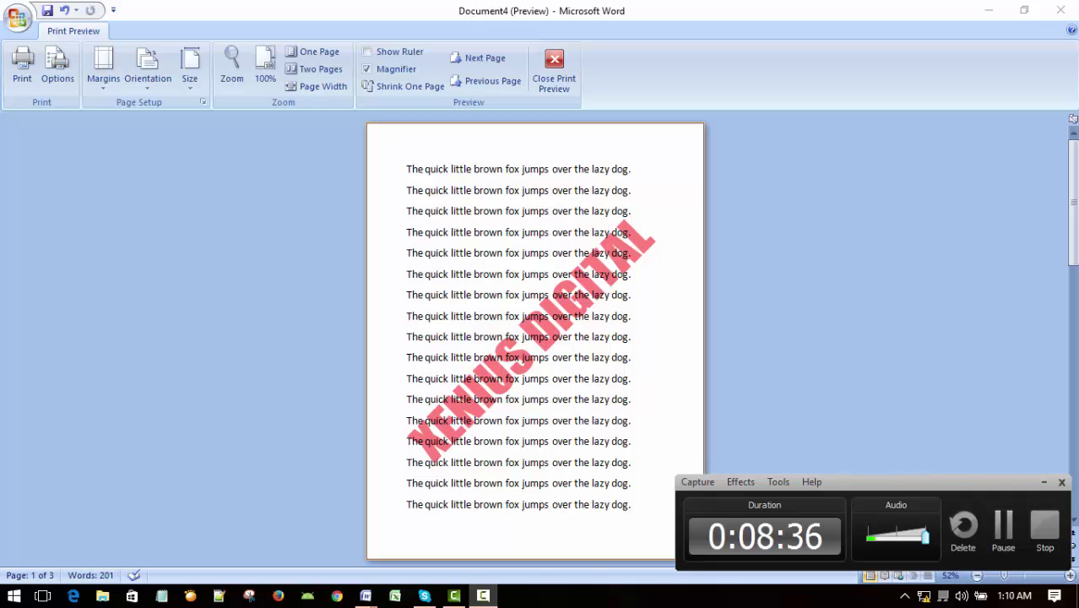
pyautogui.click(1044, 482)
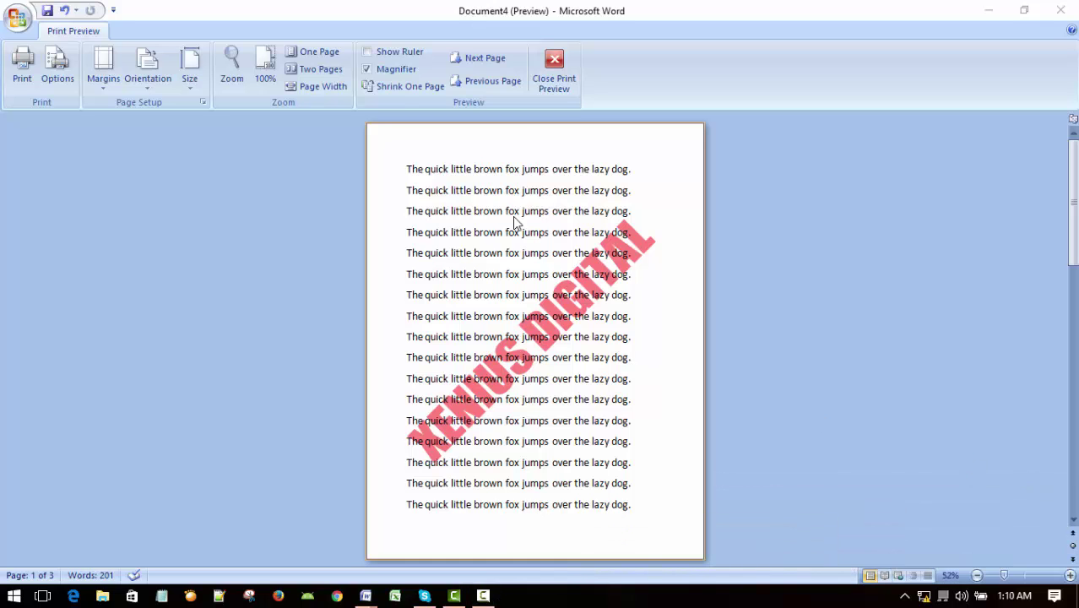
# Close the print preview and return to the watermark on the document's first page
pyautogui.click(557, 85)
pyautogui.scroll(3, 646, 314)
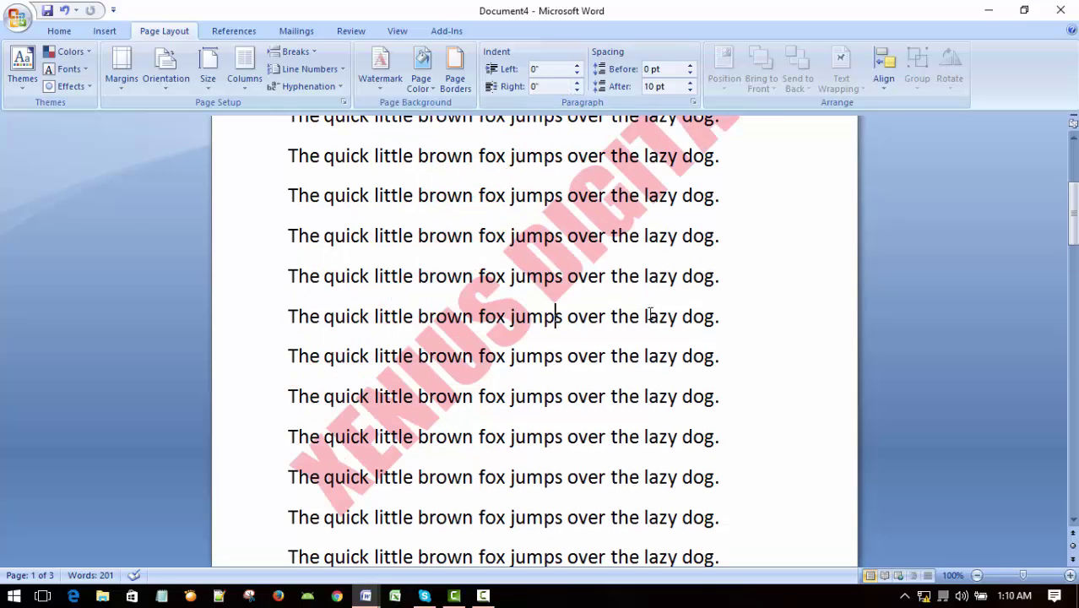
pyautogui.scroll(2, 744, 341)
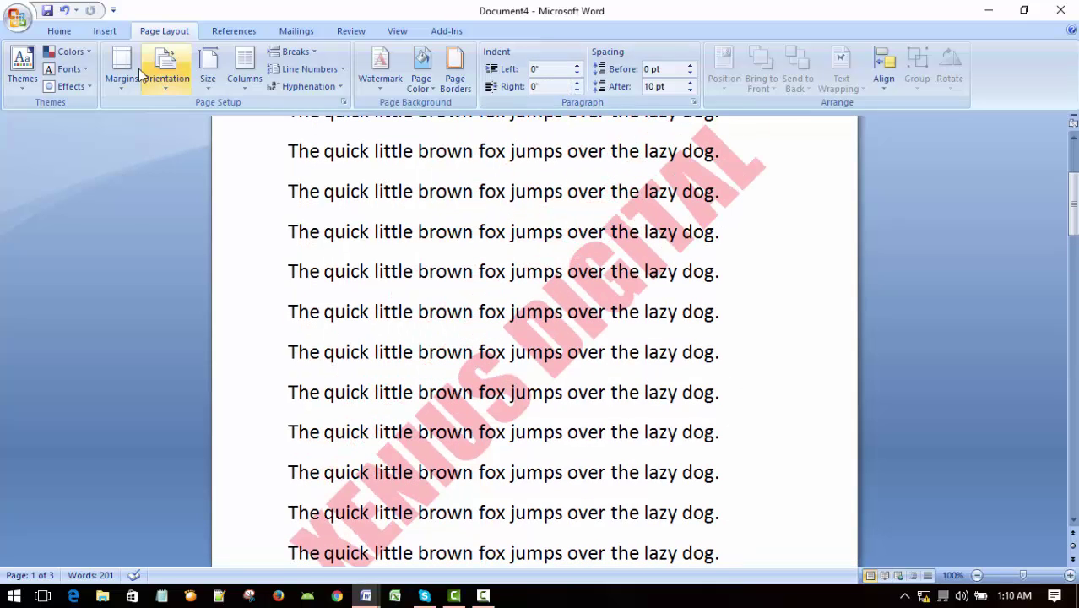
# Change the custom watermark's text to BANGLADESH and apply it to the document
pyautogui.click(385, 63)
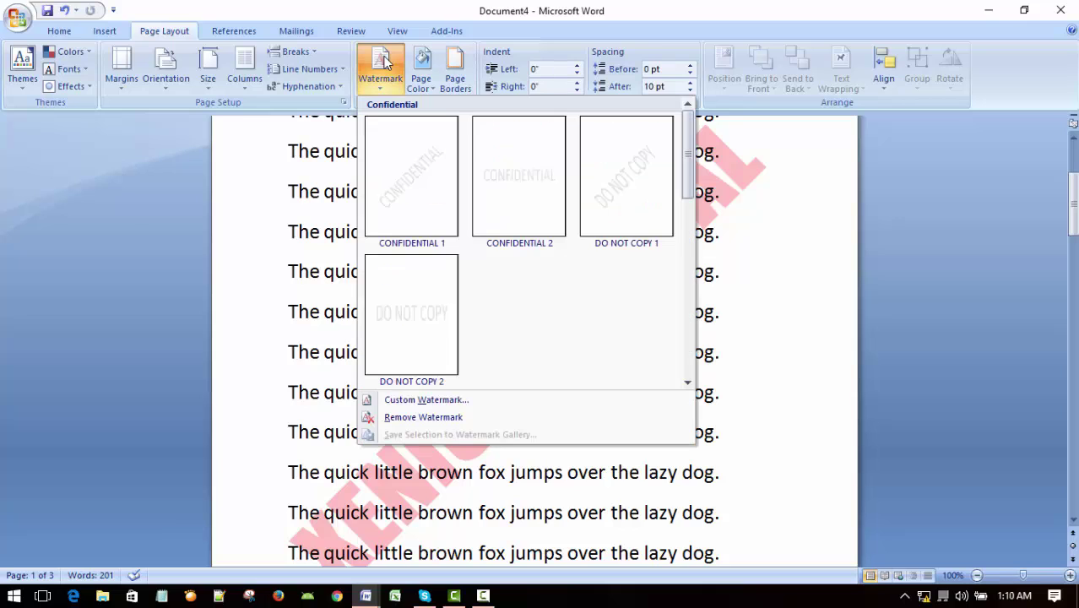
pyautogui.click(456, 400)
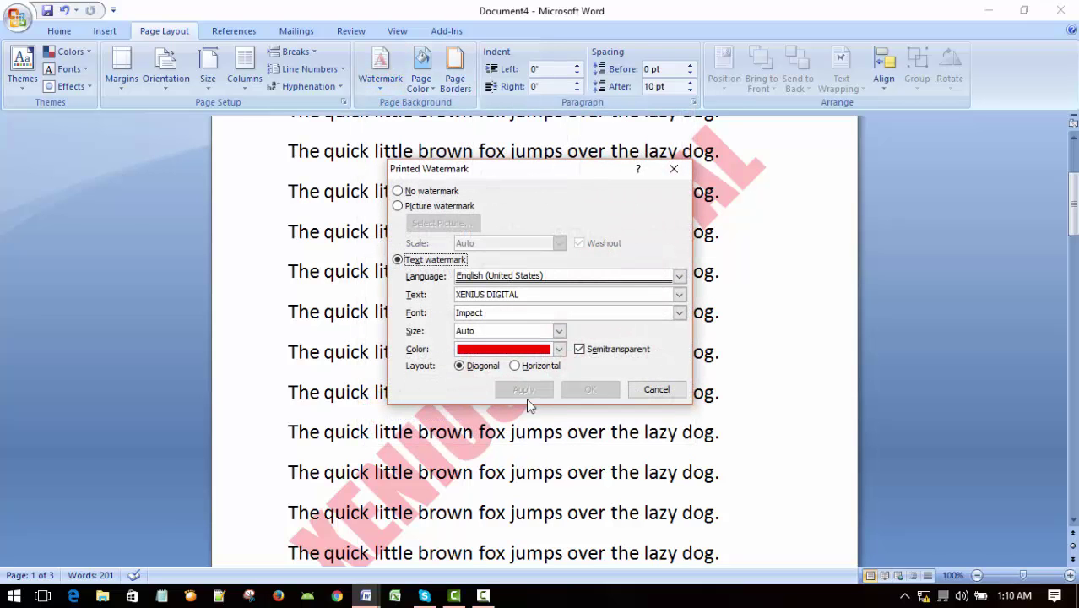
pyautogui.moveTo(557, 299); pyautogui.dragTo(378, 293)
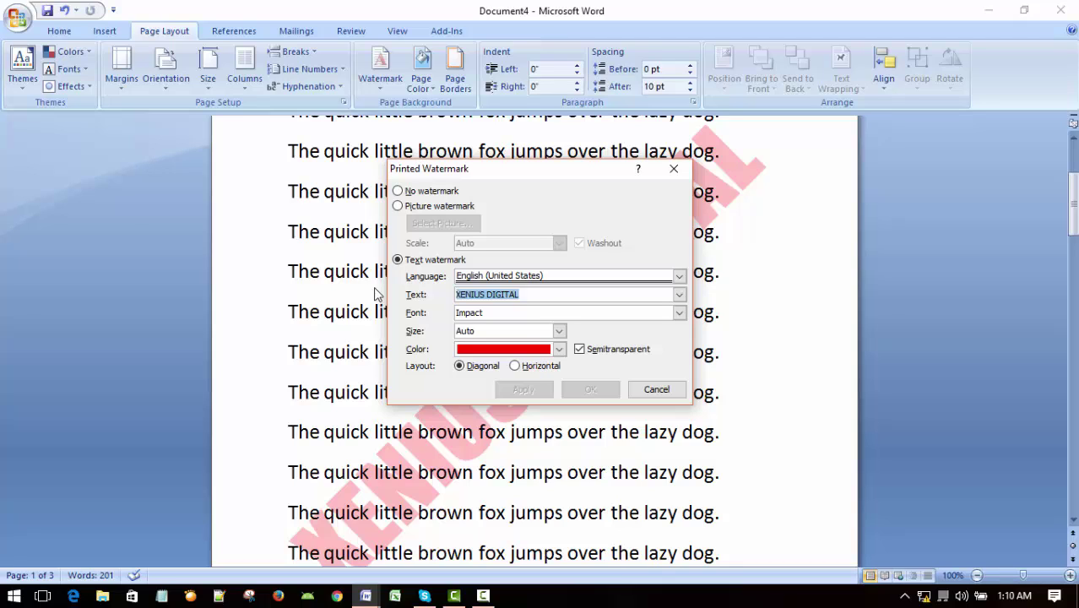
pyautogui.write('BANGLADESH')
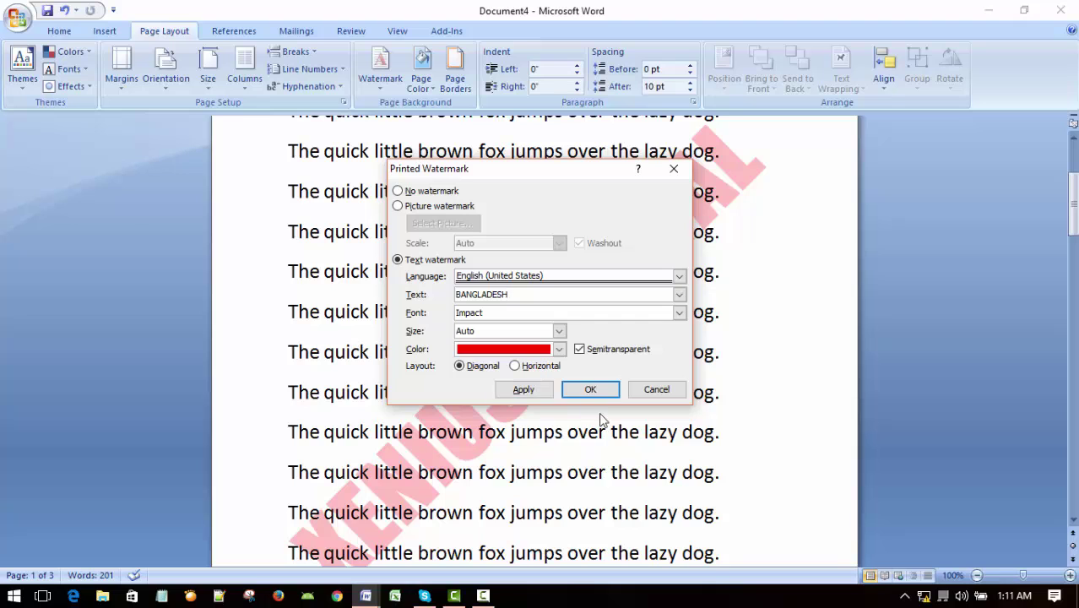
pyautogui.click(590, 391)
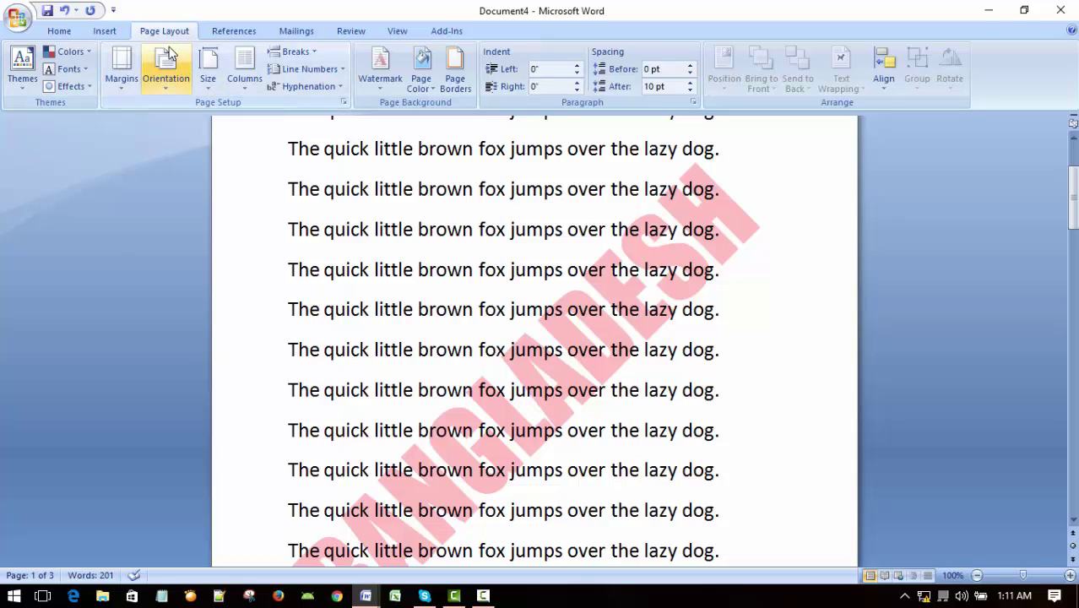
# Set the BANGLADESH watermark's layout to Horizontal, apply it, and check it on the page
pyautogui.click(381, 67)
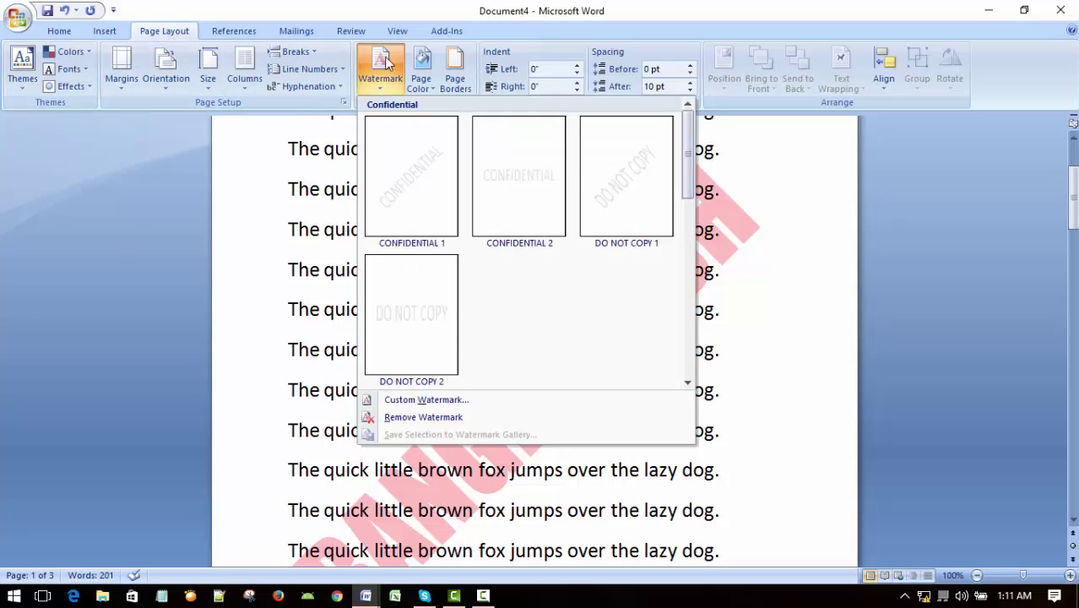
pyautogui.click(464, 399)
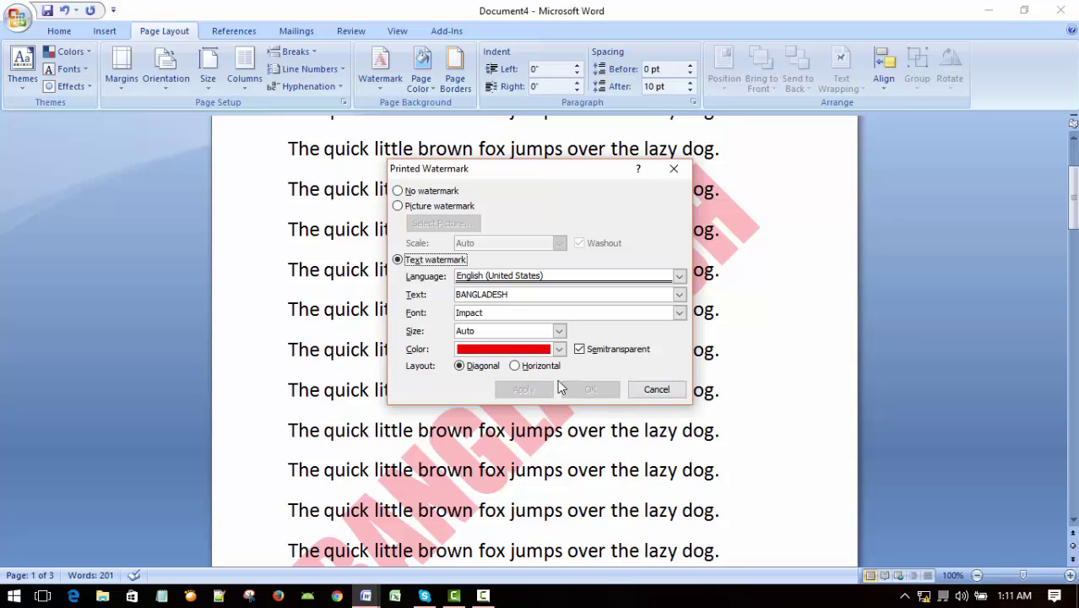
pyautogui.click(515, 366)
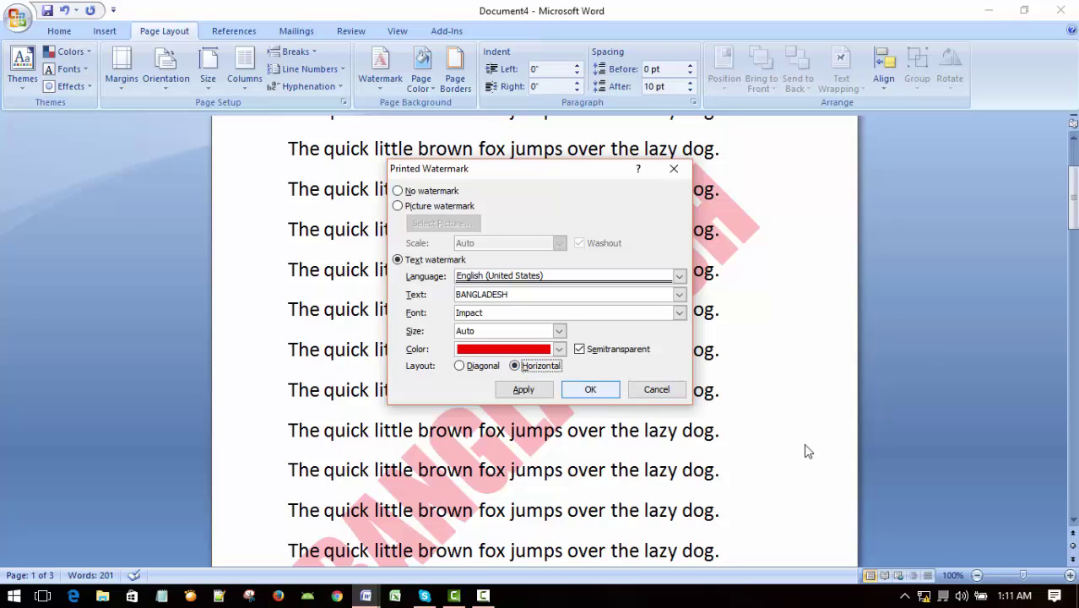
pyautogui.click(591, 389)
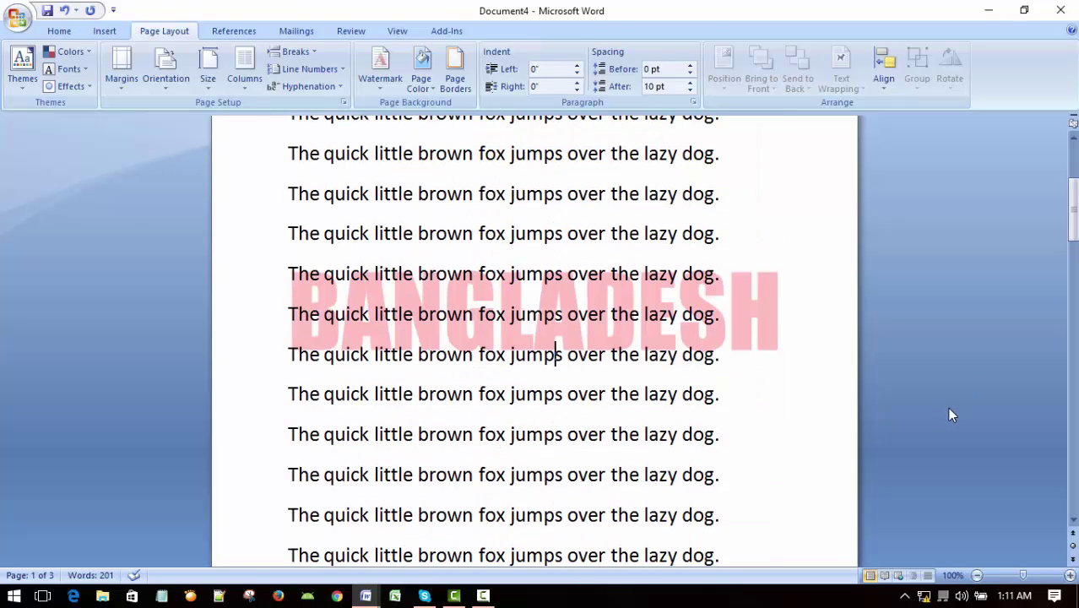
pyautogui.scroll(3, 943, 407)
pyautogui.scroll(-5, 942, 409)
pyautogui.scroll(2, 942, 408)
pyautogui.scroll(2, 943, 410)
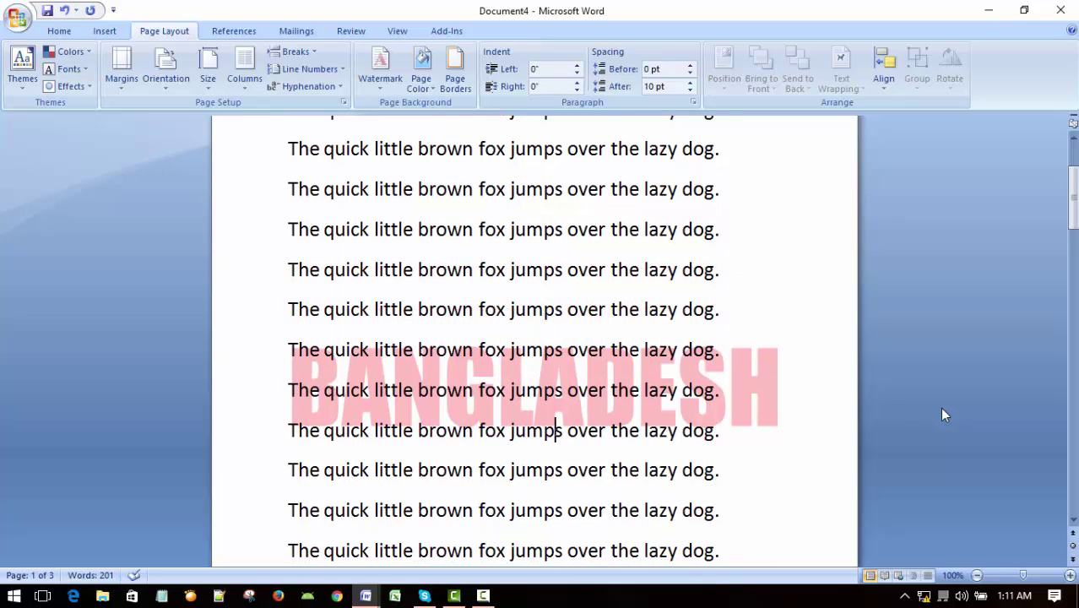
pyautogui.scroll(-2, 943, 409)
pyautogui.scroll(1, 941, 409)
pyautogui.scroll(-1, 937, 409)
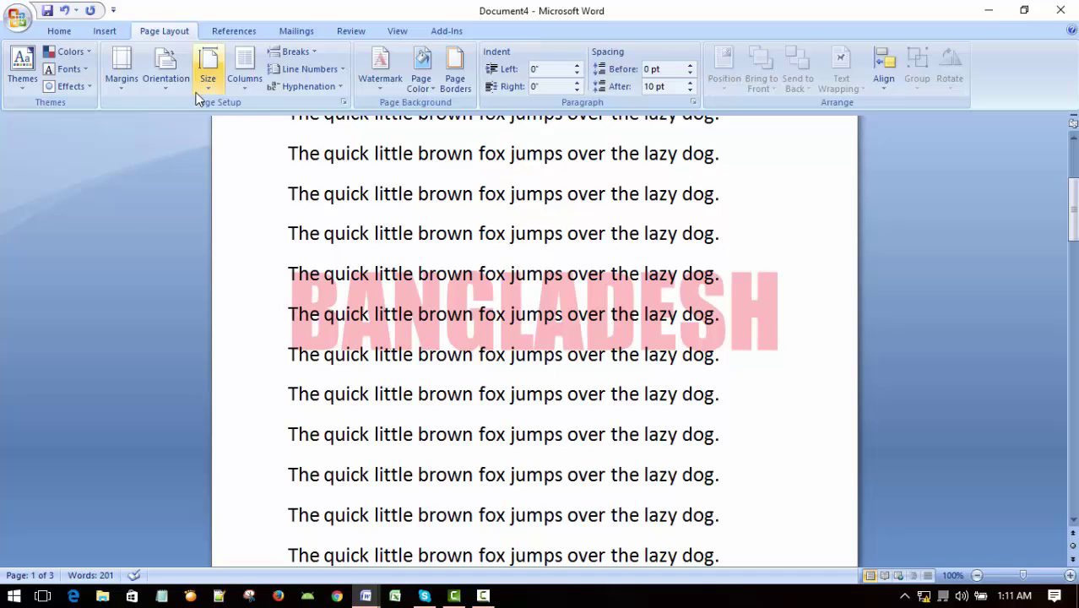
# Set the BANGLADESH watermark's layout to Diagonal and apply it to the document
pyautogui.click(380, 68)
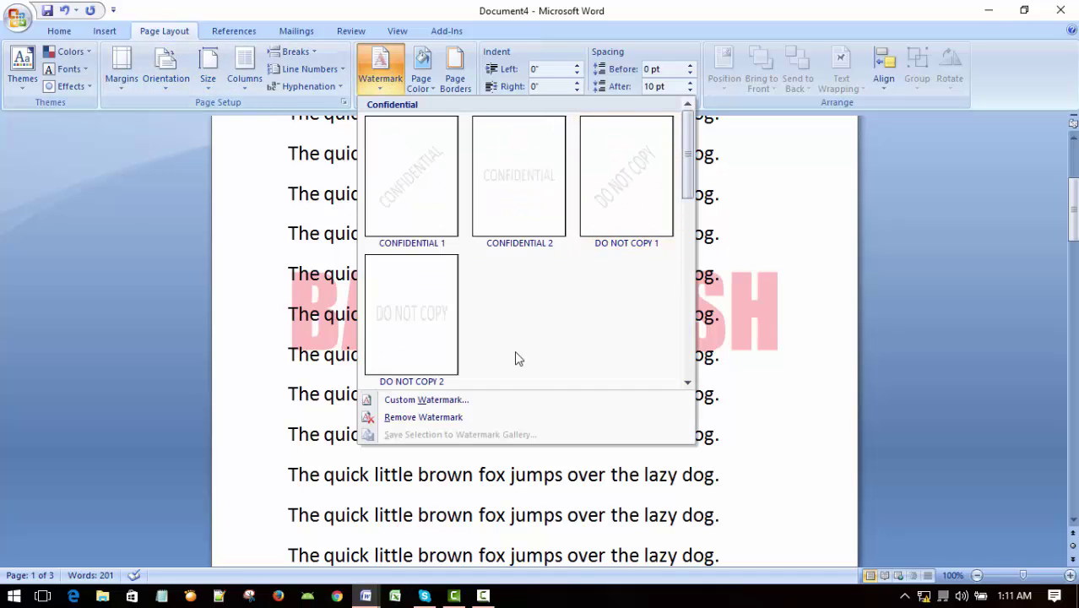
pyautogui.click(440, 401)
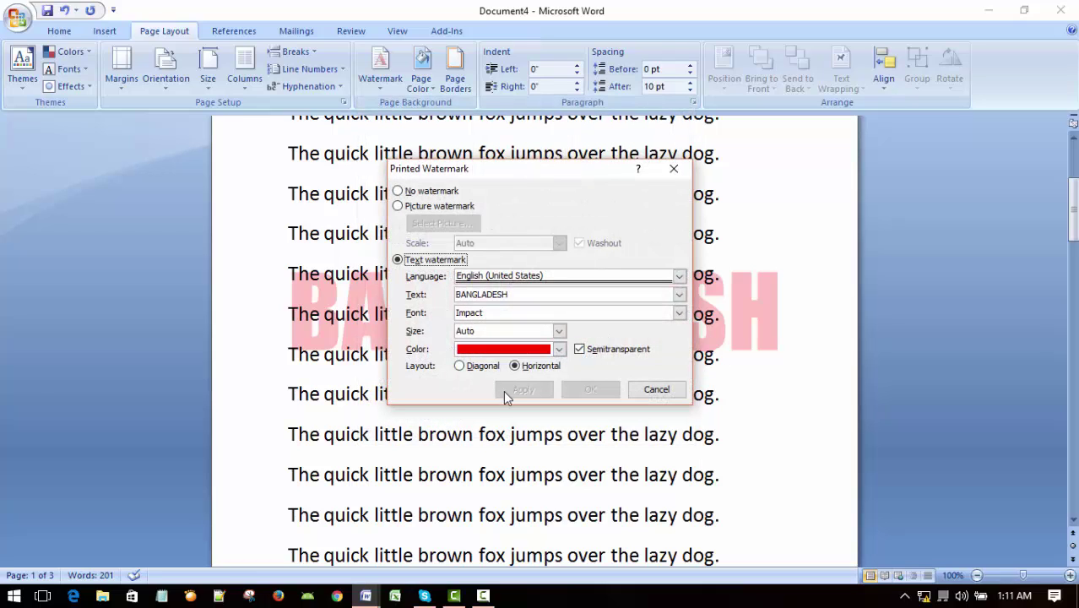
pyautogui.click(459, 366)
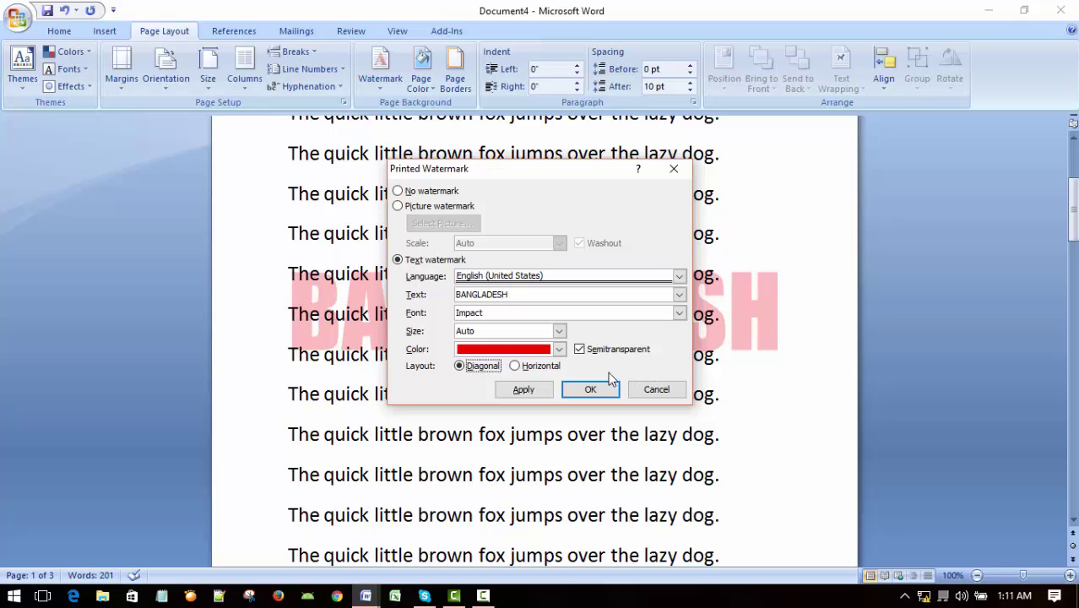
pyautogui.click(586, 391)
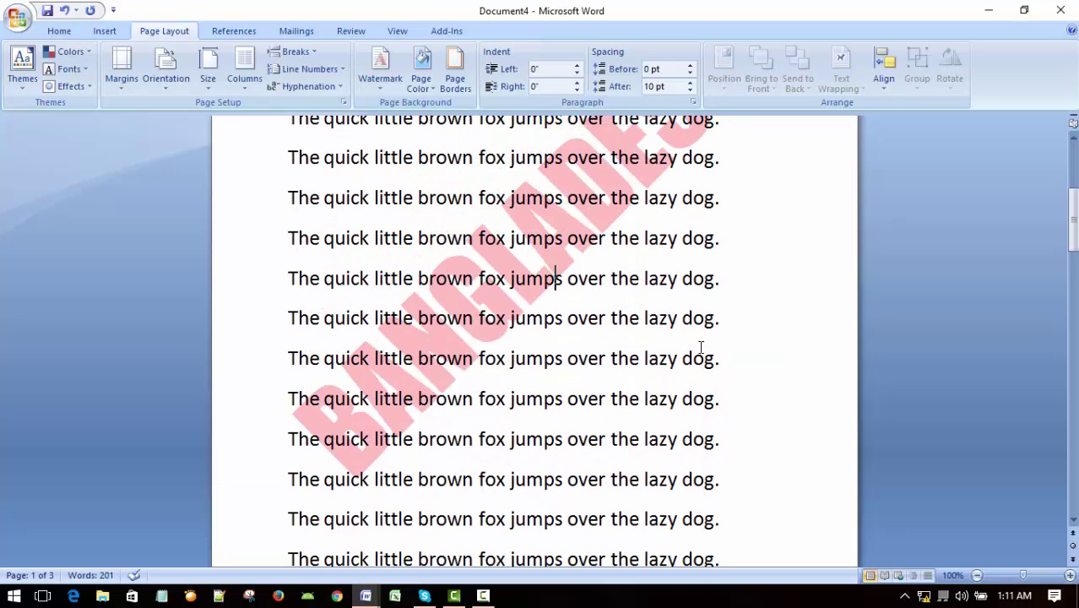
# Check how the diagonal BANGLADESH watermark appears across the document's pages
pyautogui.scroll(-3, 699, 349)
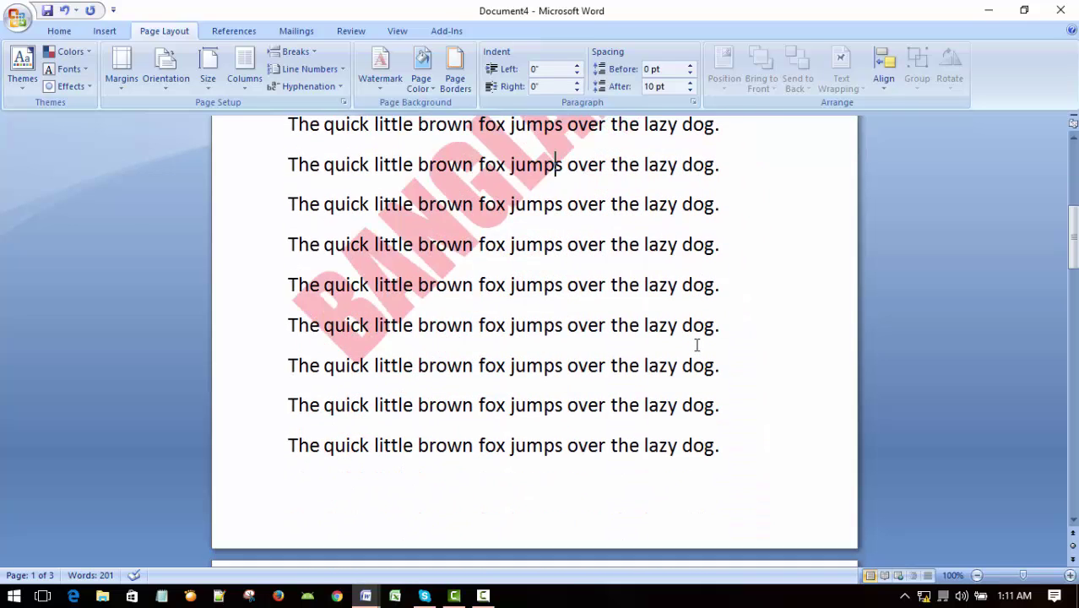
pyautogui.scroll(-15, 699, 351)
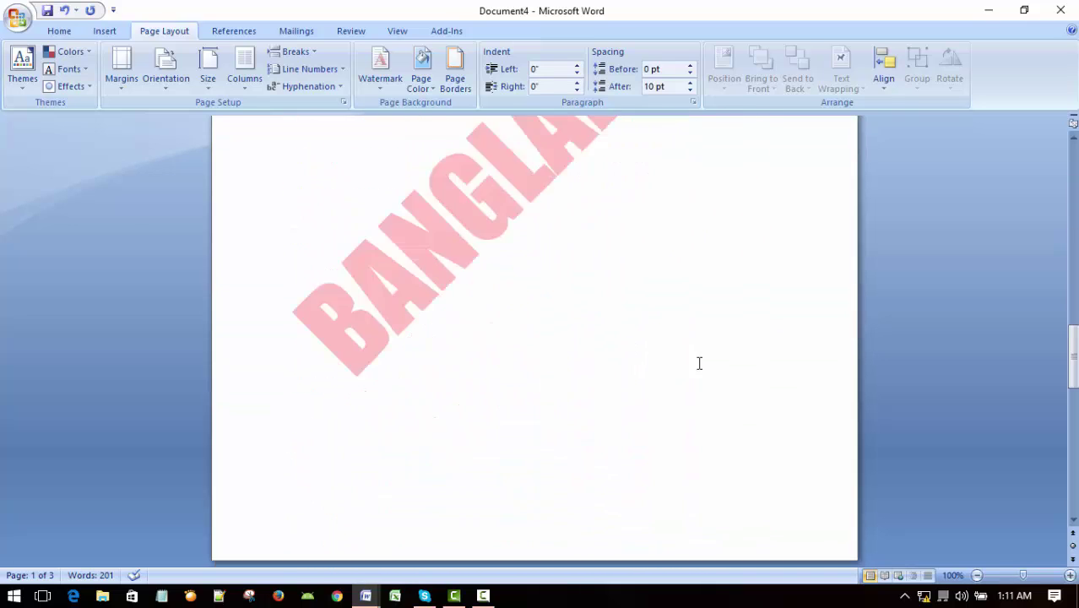
pyautogui.scroll(20, 701, 363)
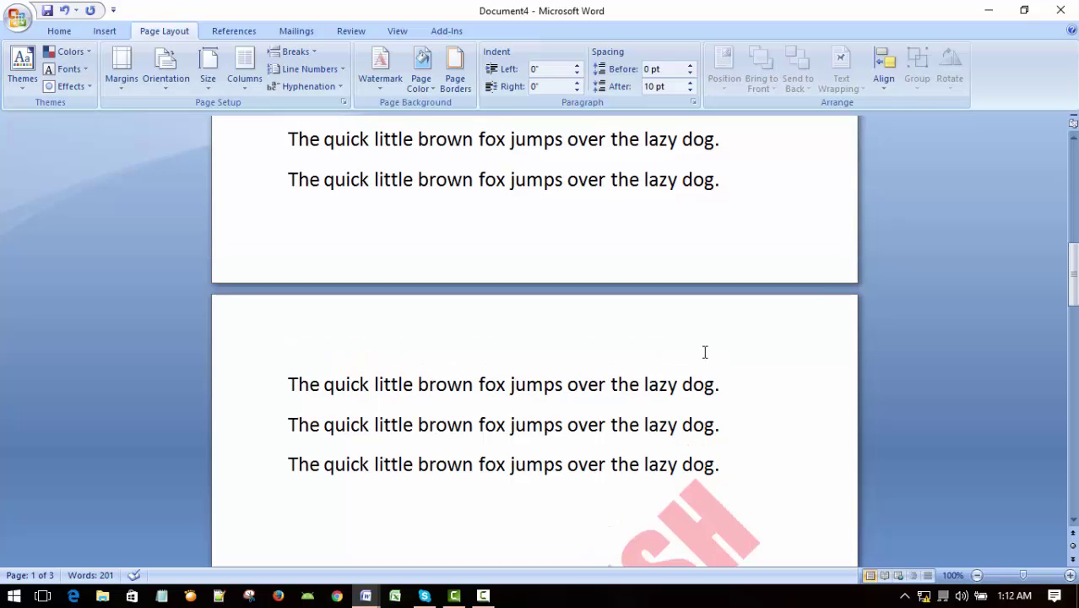
pyautogui.scroll(-5, 707, 350)
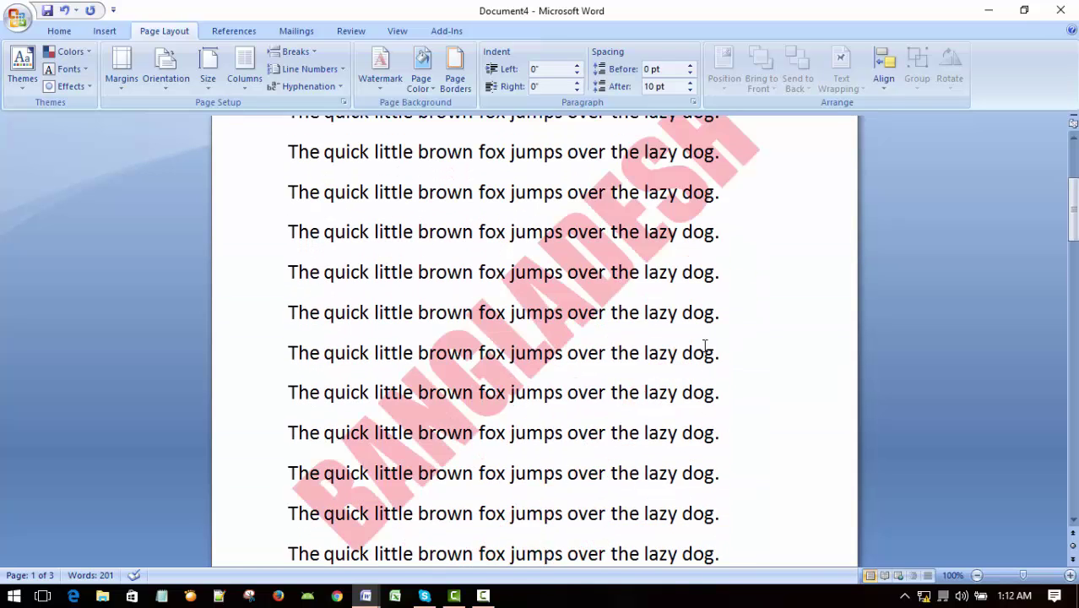
pyautogui.scroll(2, 705, 346)
pyautogui.click(640, 309)
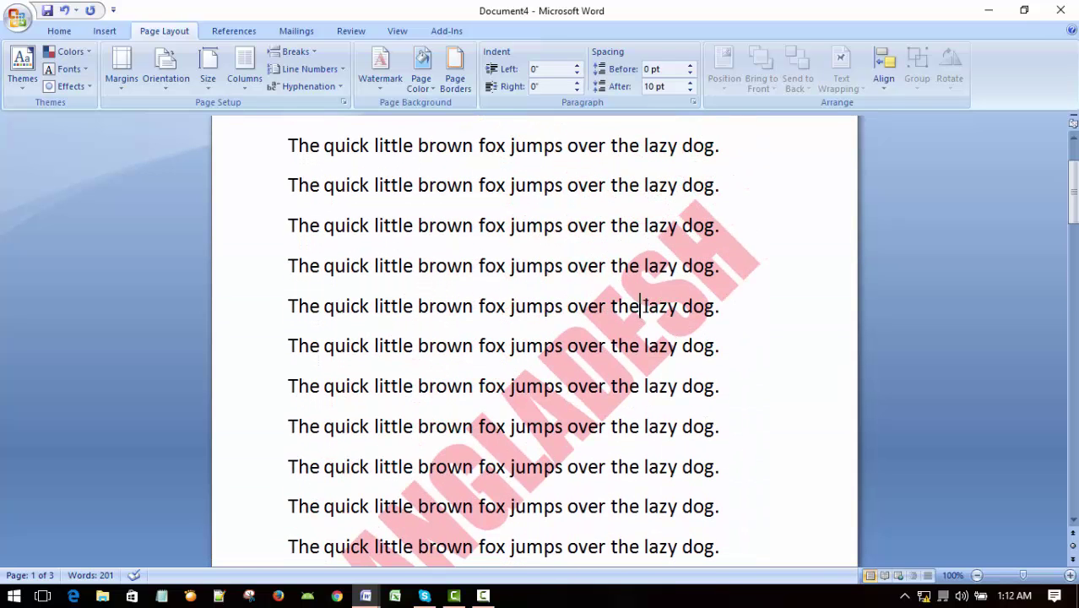
# Browse the built-in watermarks and apply the ASAP 1 watermark from the Urgent group to the document
pyautogui.click(381, 70)
pyautogui.scroll(-3, 583, 380)
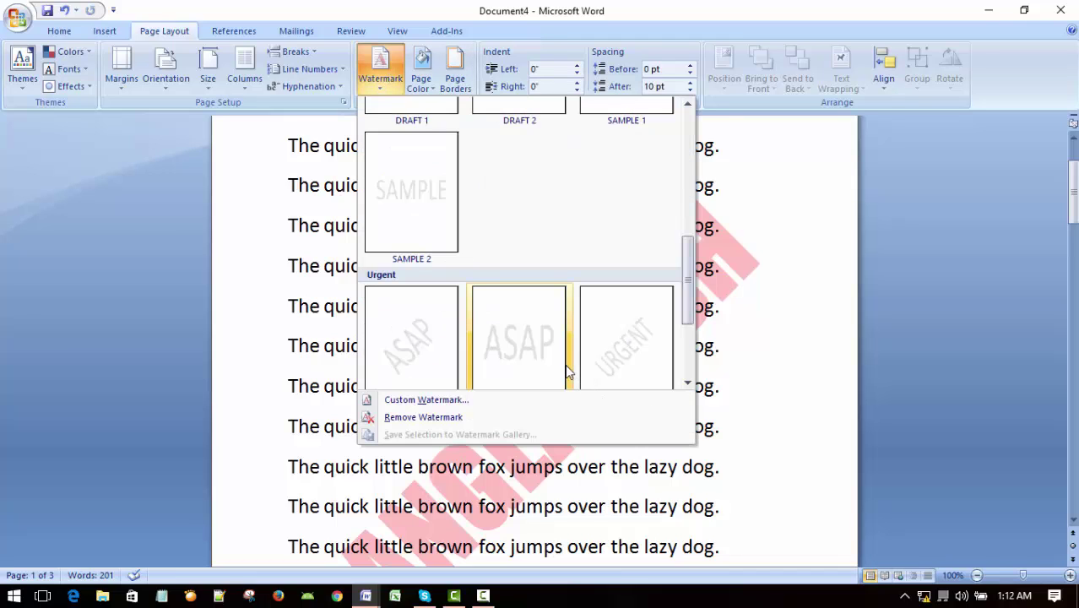
pyautogui.scroll(-2, 644, 366)
pyautogui.scroll(3, 613, 363)
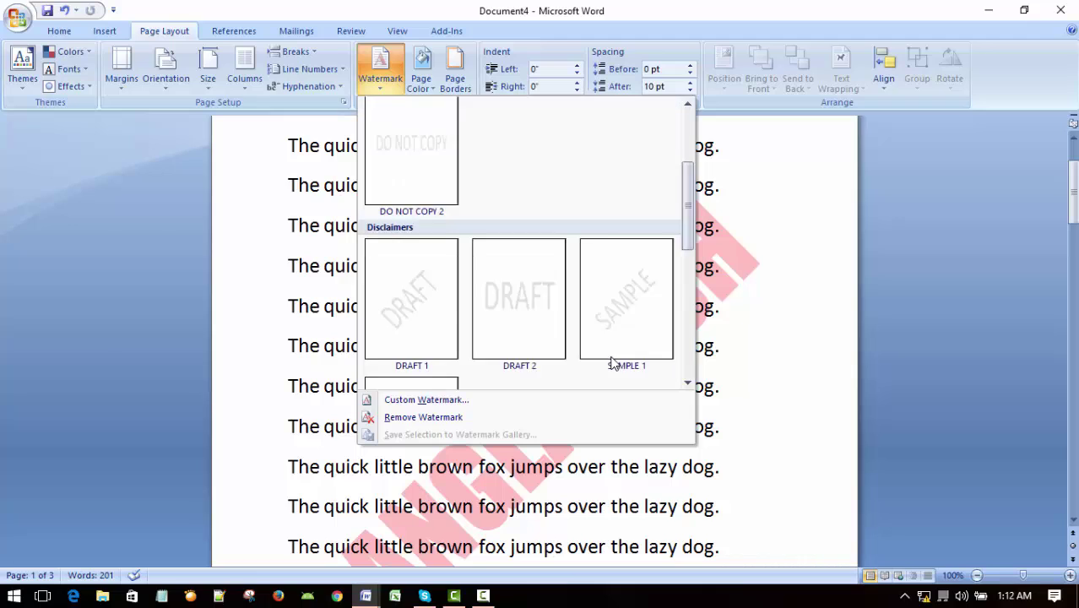
pyautogui.scroll(2, 614, 363)
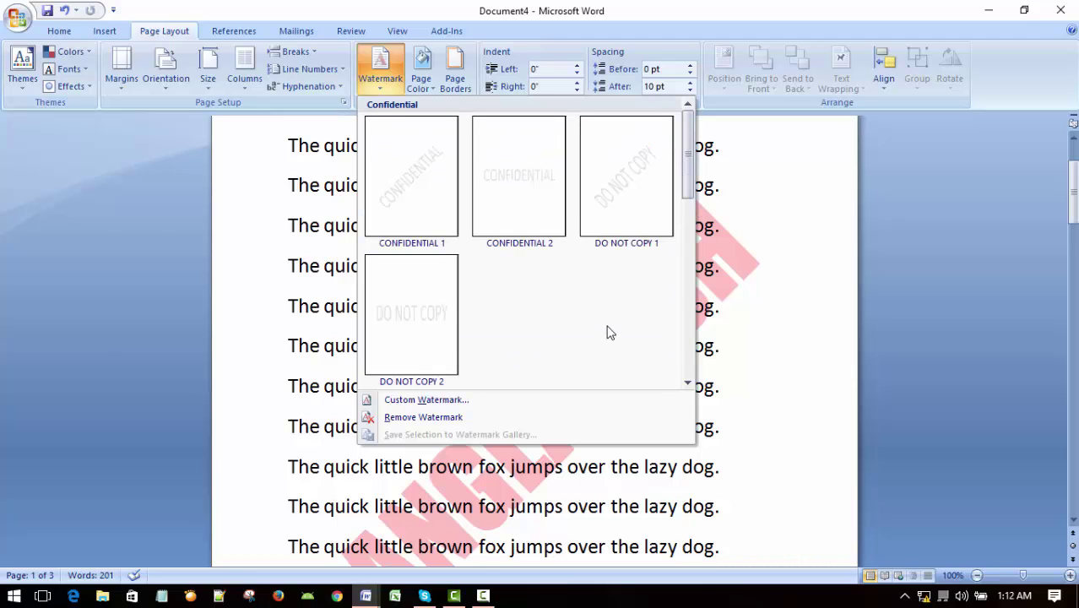
pyautogui.scroll(-4, 607, 336)
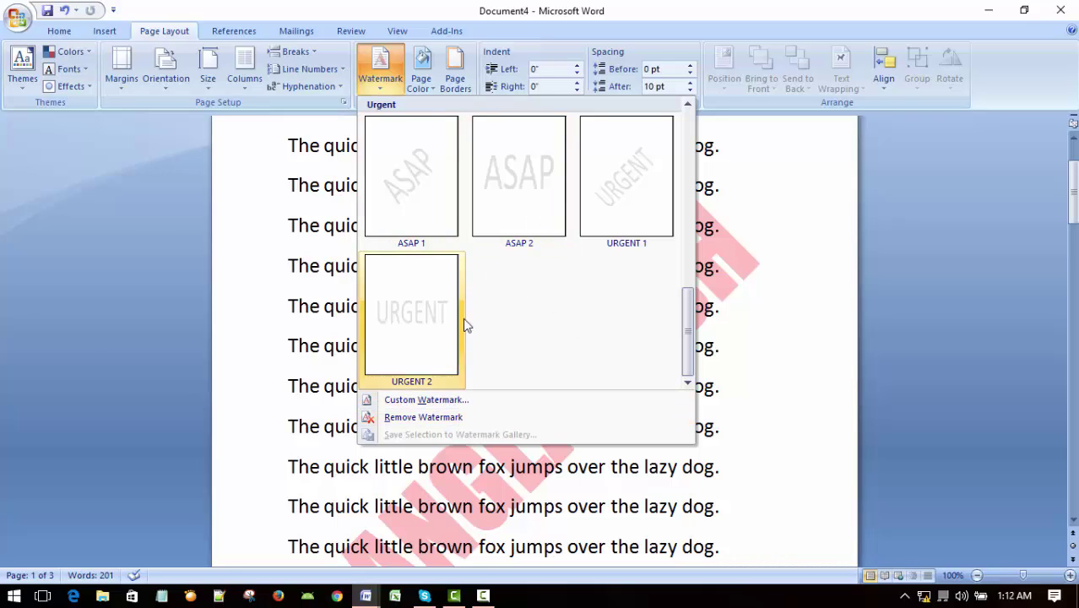
pyautogui.click(425, 209)
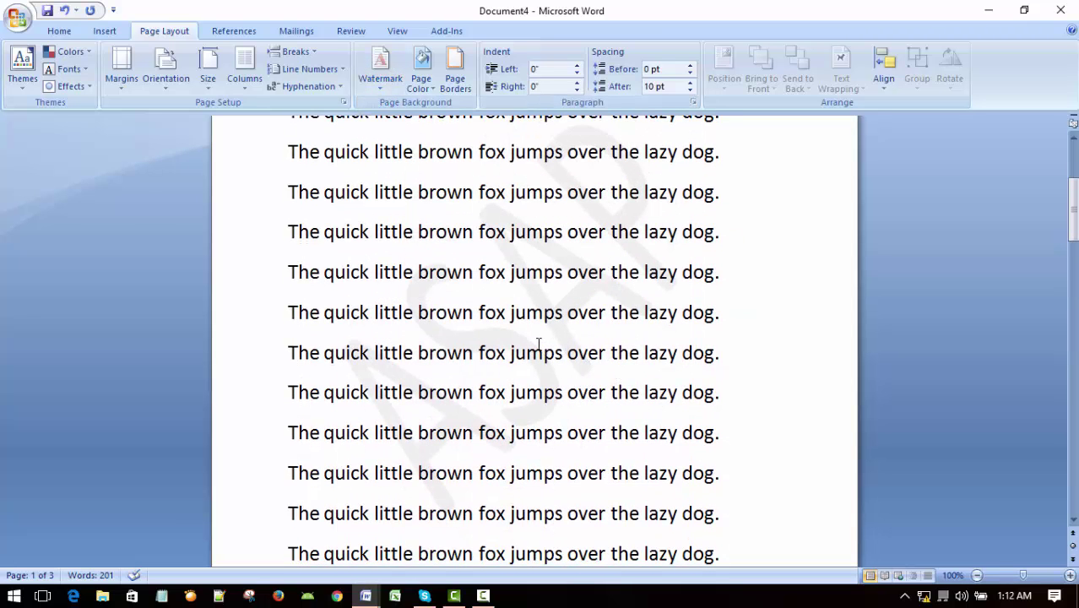
pyautogui.click(486, 314)
pyautogui.click(527, 232)
# Change the ASAP watermark's color to the dark blue theme color and apply it to the document
pyautogui.click(380, 68)
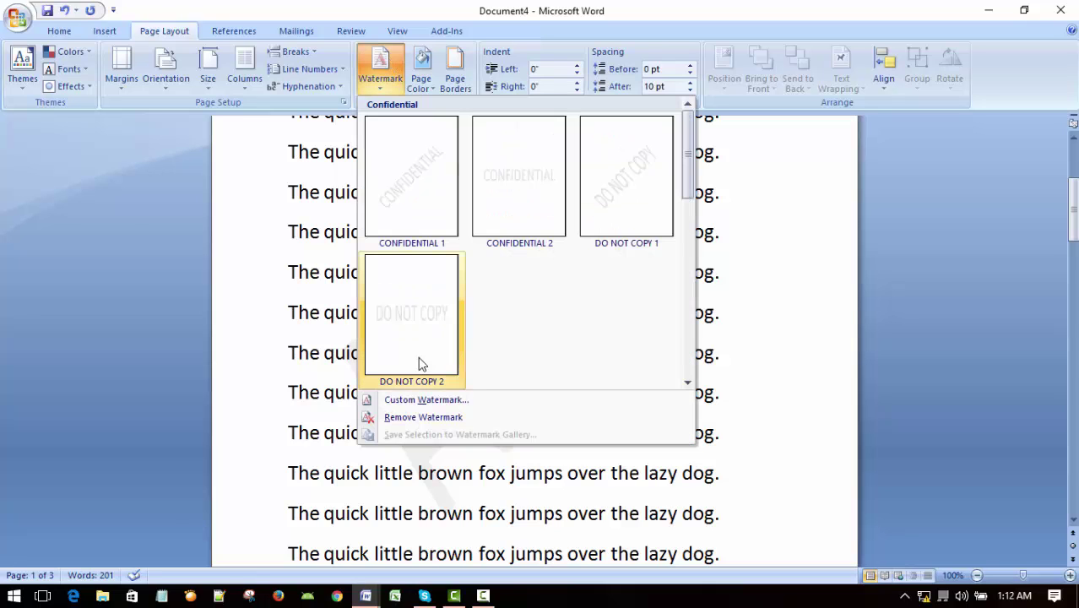
pyautogui.click(452, 401)
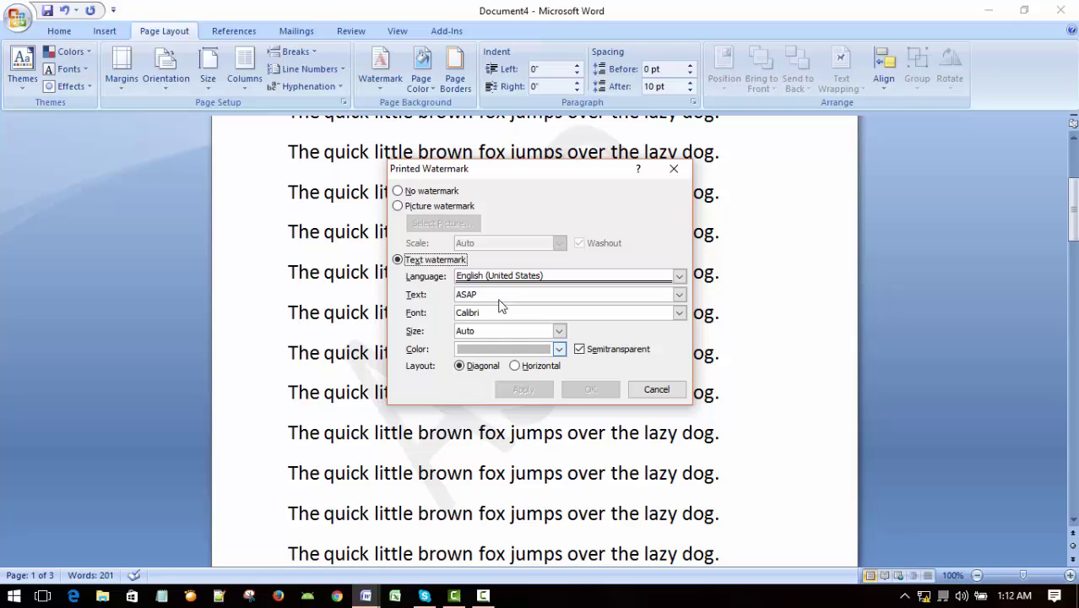
pyautogui.click(558, 350)
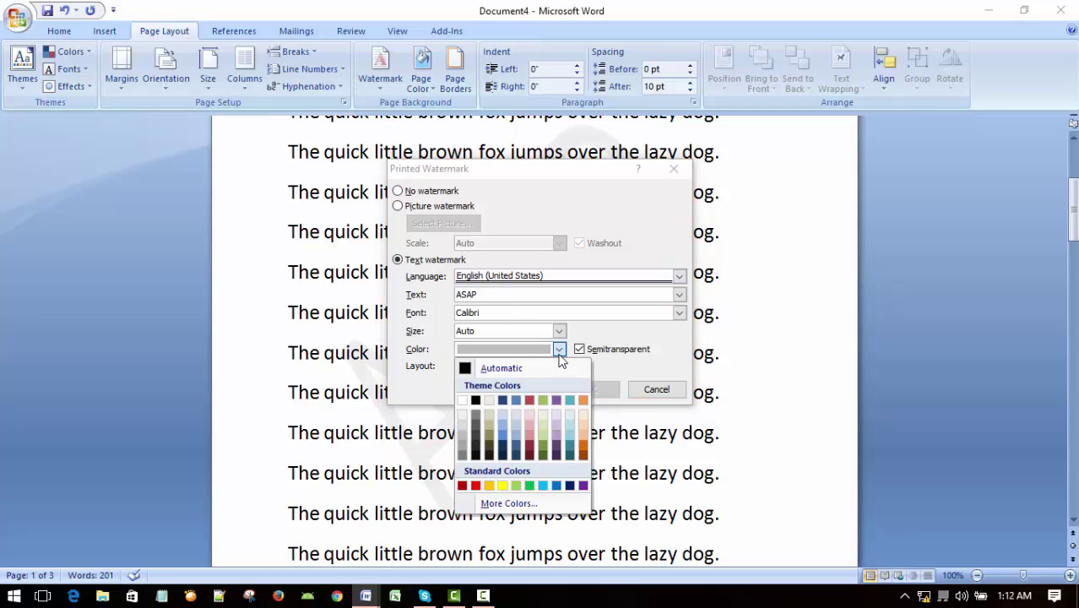
pyautogui.click(502, 401)
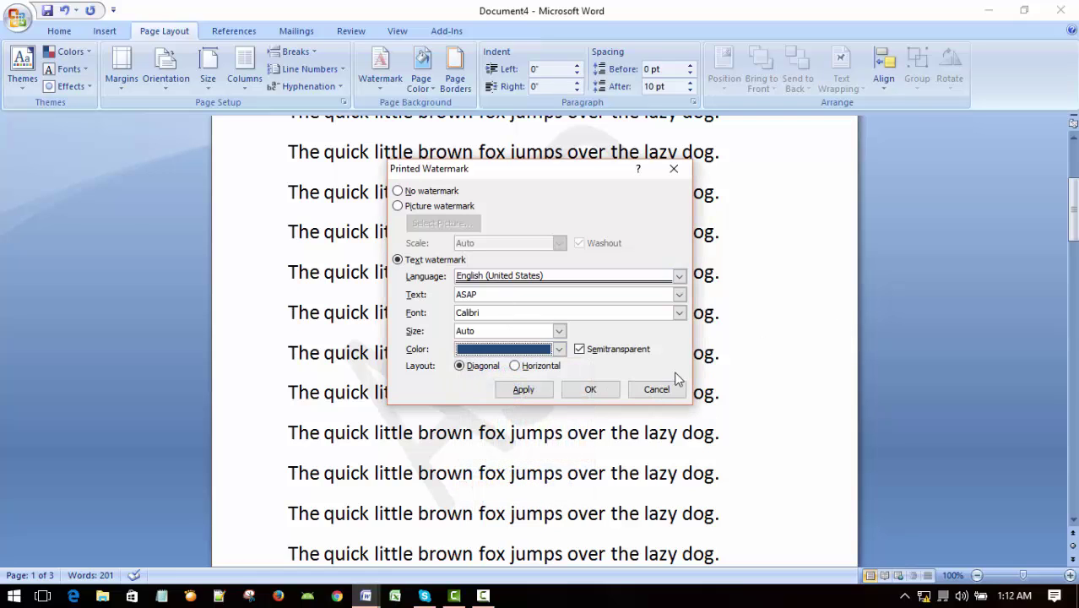
pyautogui.click(592, 391)
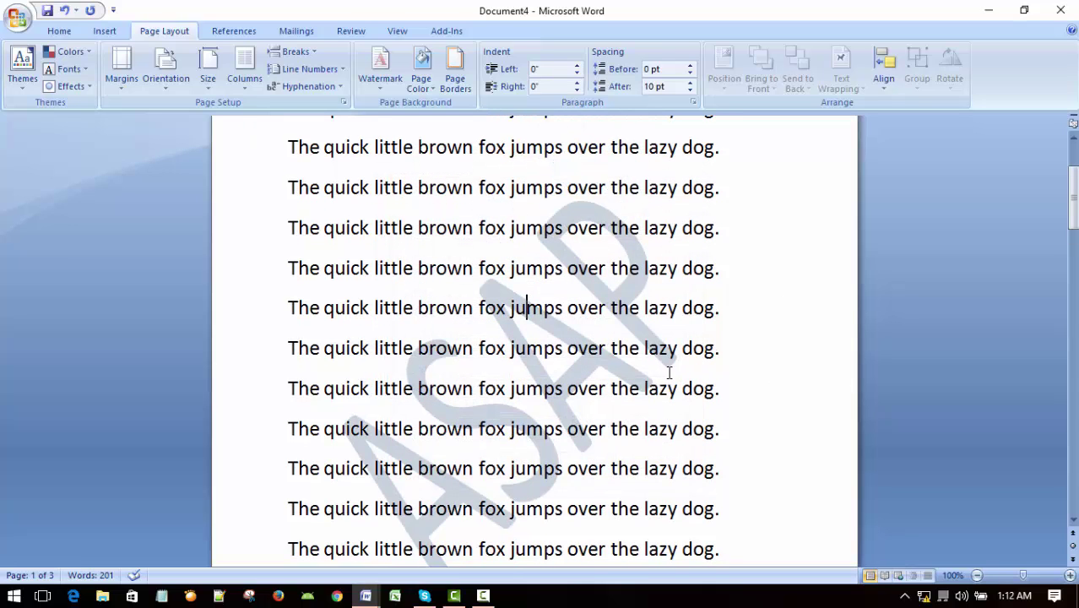
pyautogui.scroll(-1, 721, 351)
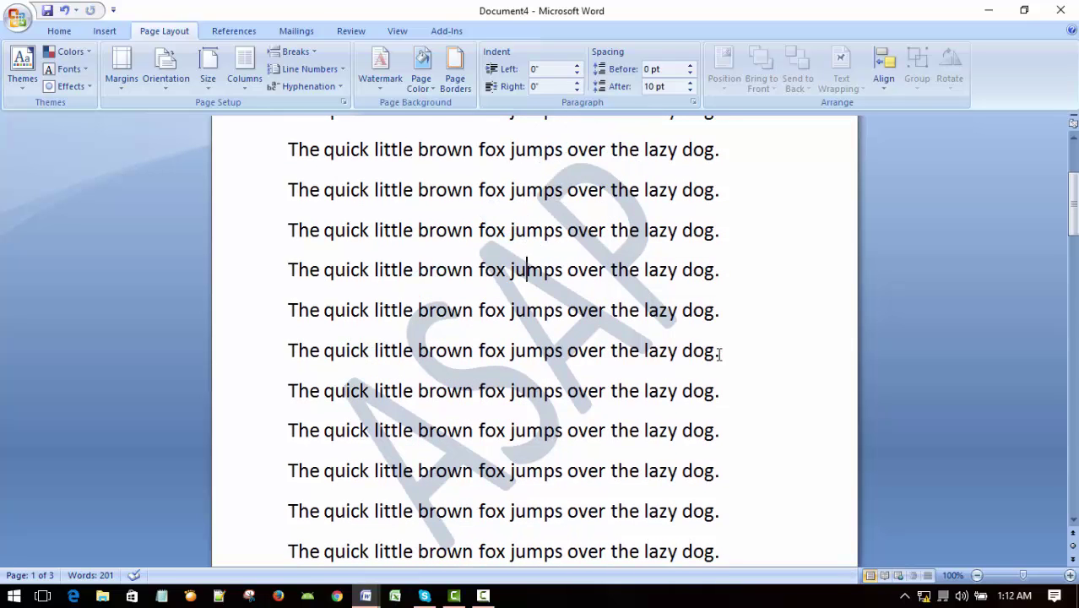
pyautogui.scroll(-1, 719, 353)
# Open the document in print preview and examine the dark blue ASAP watermark at full-page and 100% zoom
pyautogui.click(18, 18)
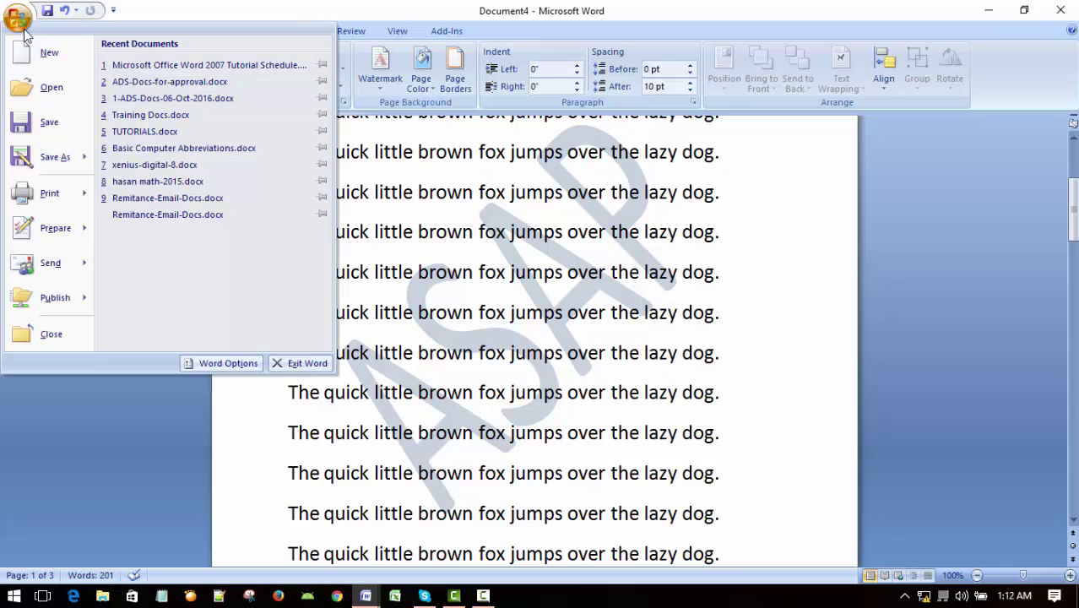
pyautogui.moveTo(65, 203)
pyautogui.click(159, 154)
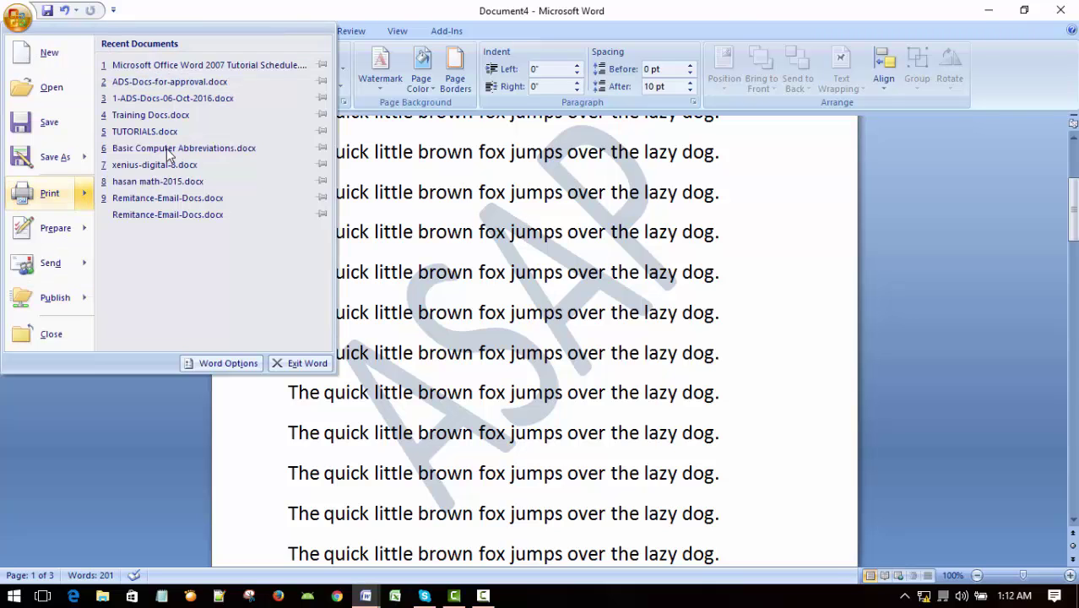
pyautogui.click(546, 345)
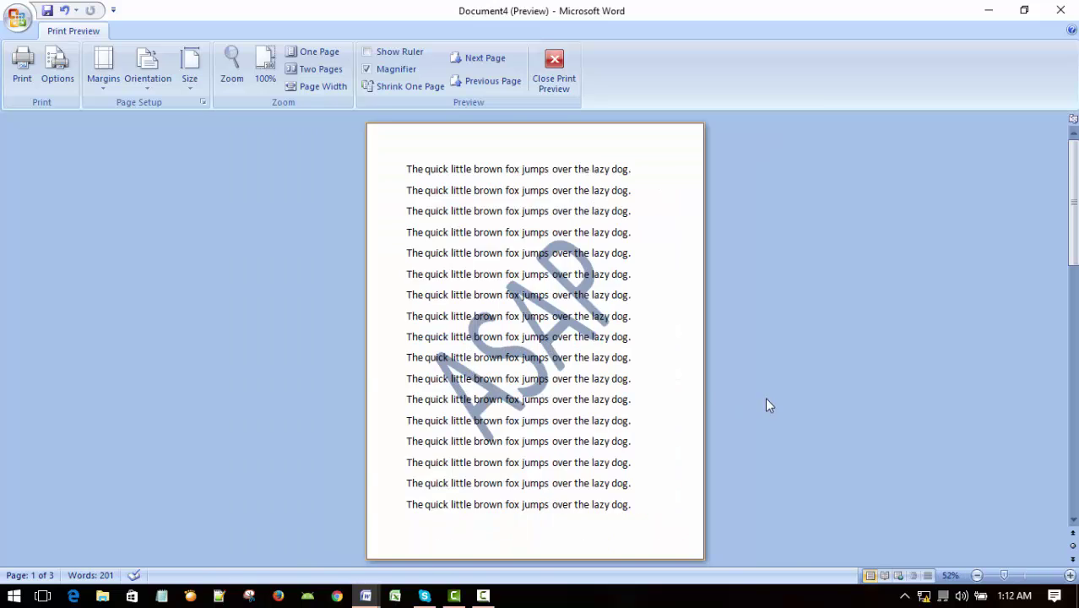
pyautogui.click(459, 336)
pyautogui.click(584, 208)
pyautogui.click(583, 338)
pyautogui.click(590, 375)
pyautogui.click(549, 204)
pyautogui.click(600, 393)
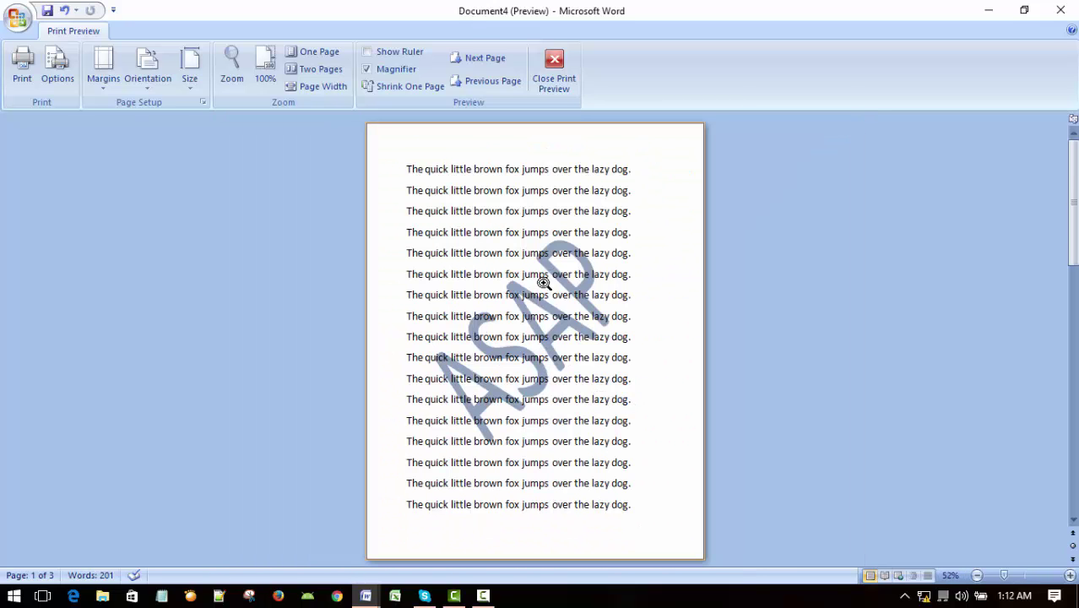
pyautogui.click(564, 358)
pyautogui.click(597, 319)
pyautogui.click(573, 265)
pyautogui.click(598, 369)
pyautogui.click(574, 310)
pyautogui.click(582, 374)
pyautogui.click(554, 234)
pyautogui.click(599, 392)
pyautogui.click(614, 397)
pyautogui.click(556, 253)
pyautogui.click(584, 328)
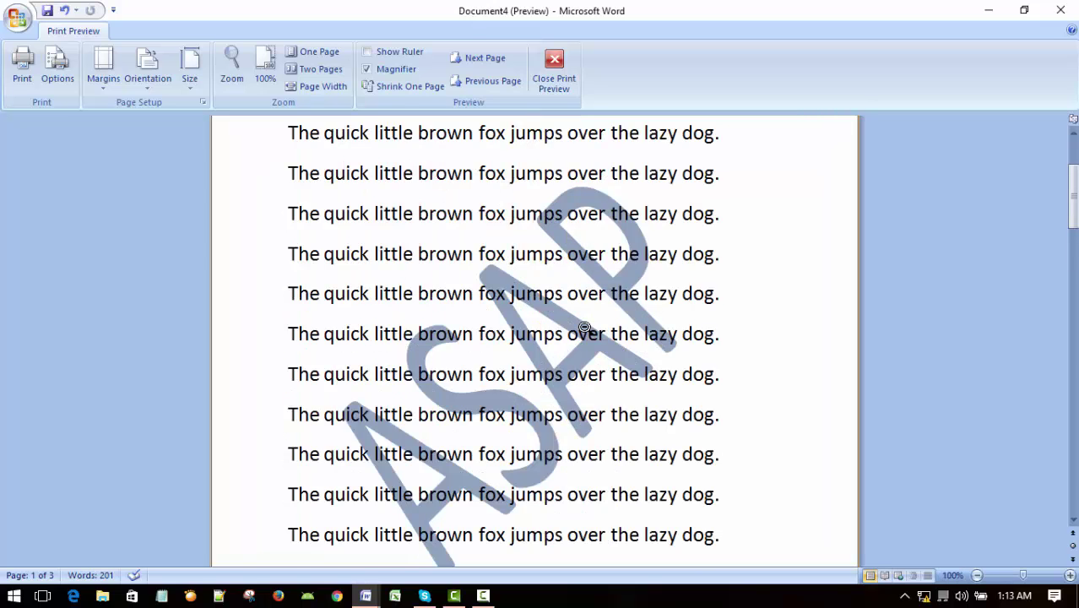
pyautogui.click(584, 328)
# Close the print preview and check the ASAP watermark across the document's pages
pyautogui.click(554, 80)
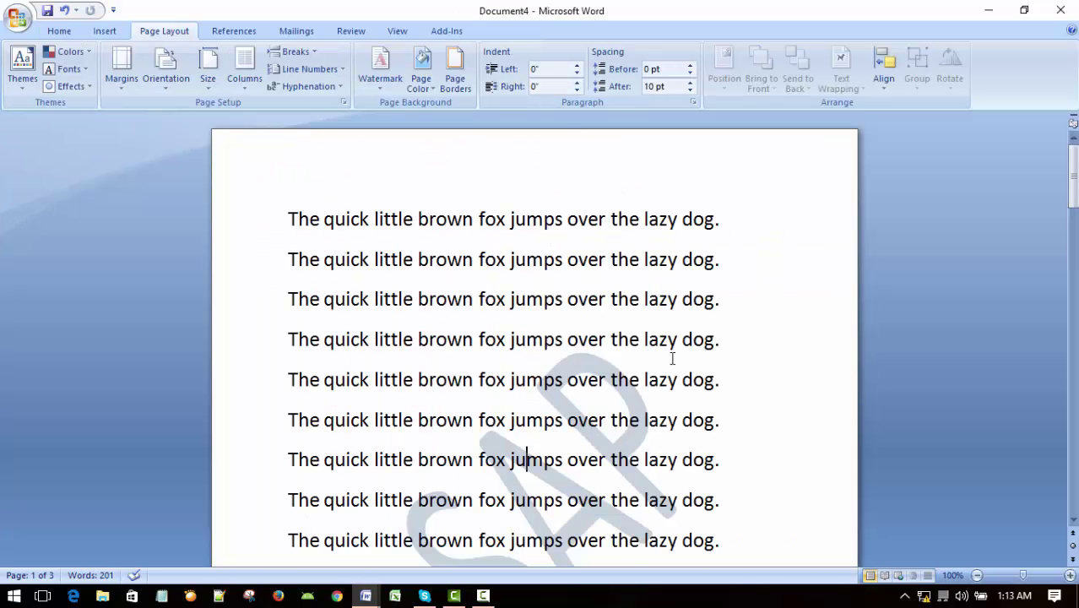
pyautogui.scroll(-10, 673, 358)
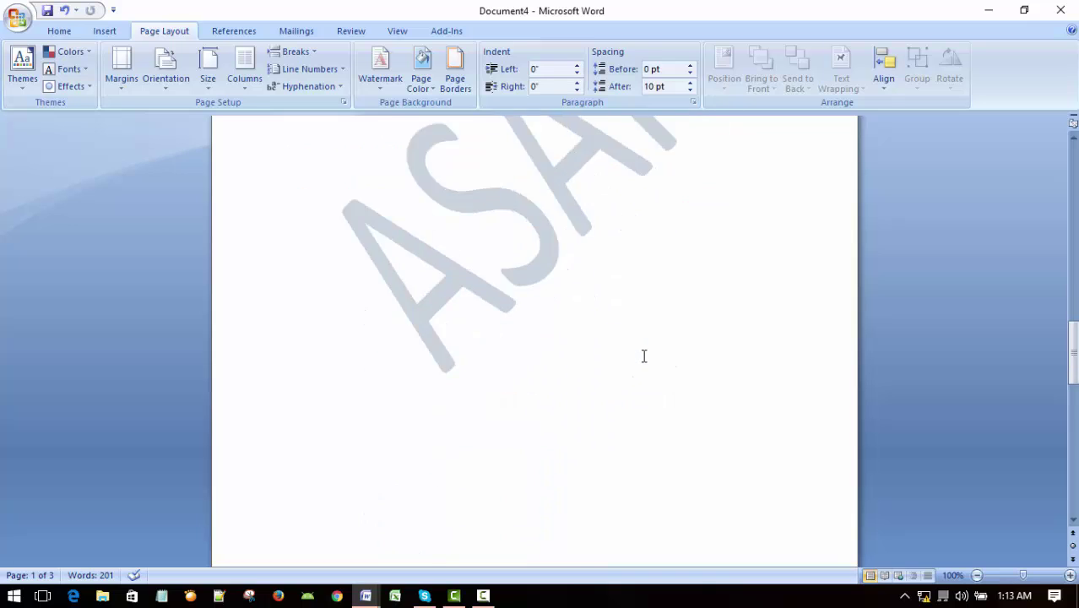
pyautogui.scroll(12, 643, 355)
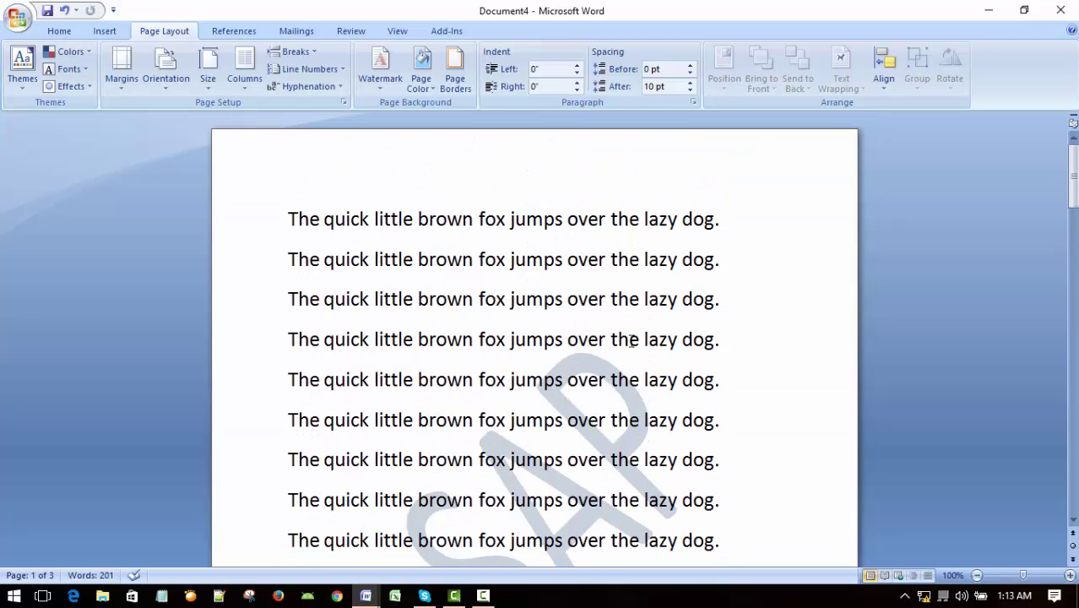
pyautogui.scroll(-1, 638, 338)
pyautogui.scroll(1, 605, 317)
pyautogui.scroll(-2, 604, 325)
pyautogui.scroll(2, 562, 321)
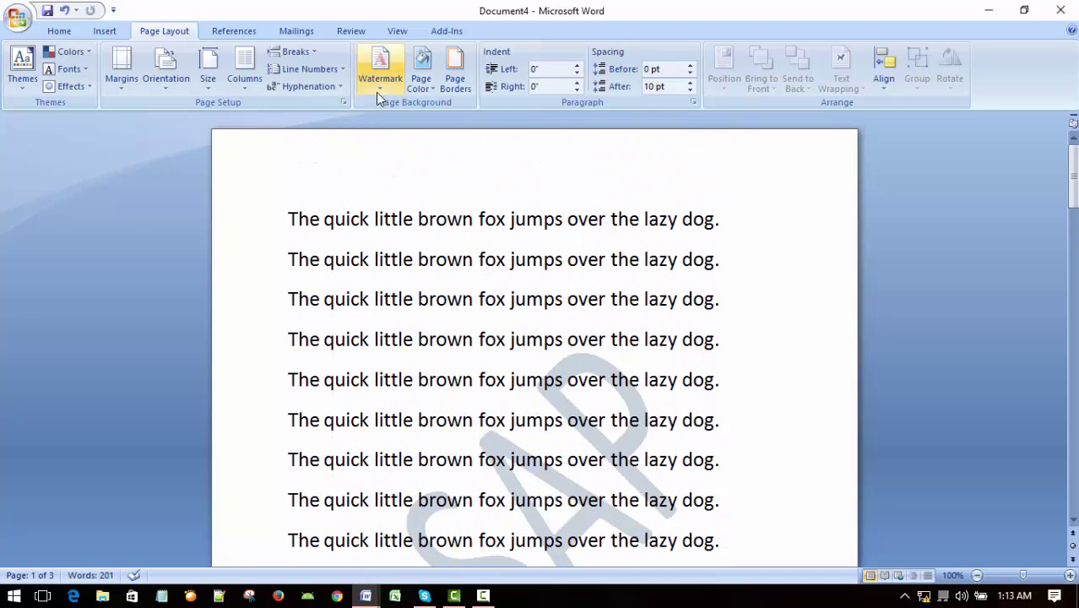
# Replace the ASAP watermark with the built-in CONFIDENTIAL 1 watermark
pyautogui.scroll(-5, 530, 247)
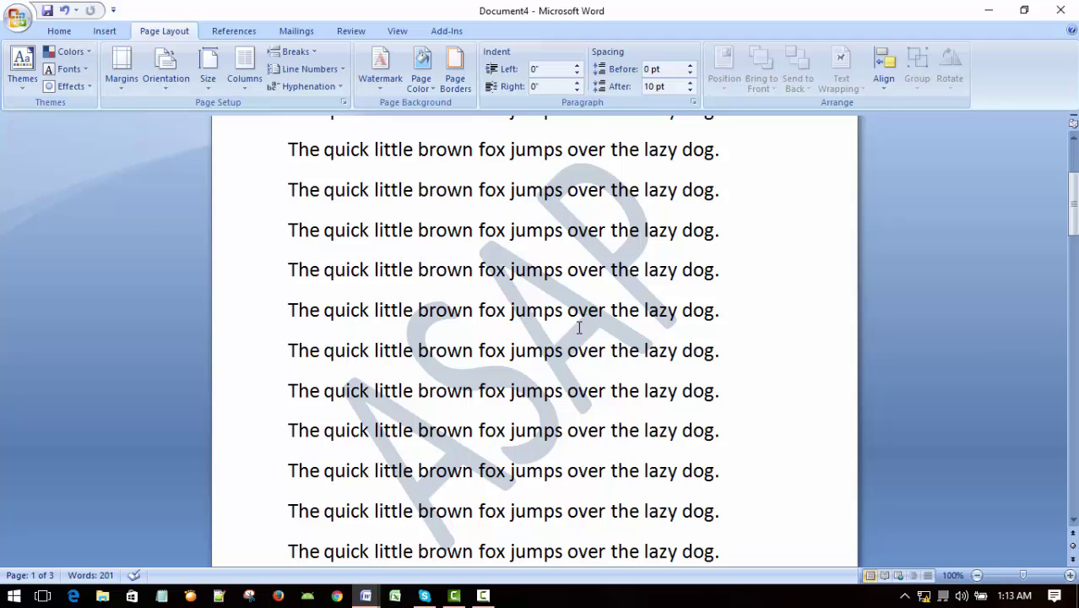
pyautogui.click(380, 68)
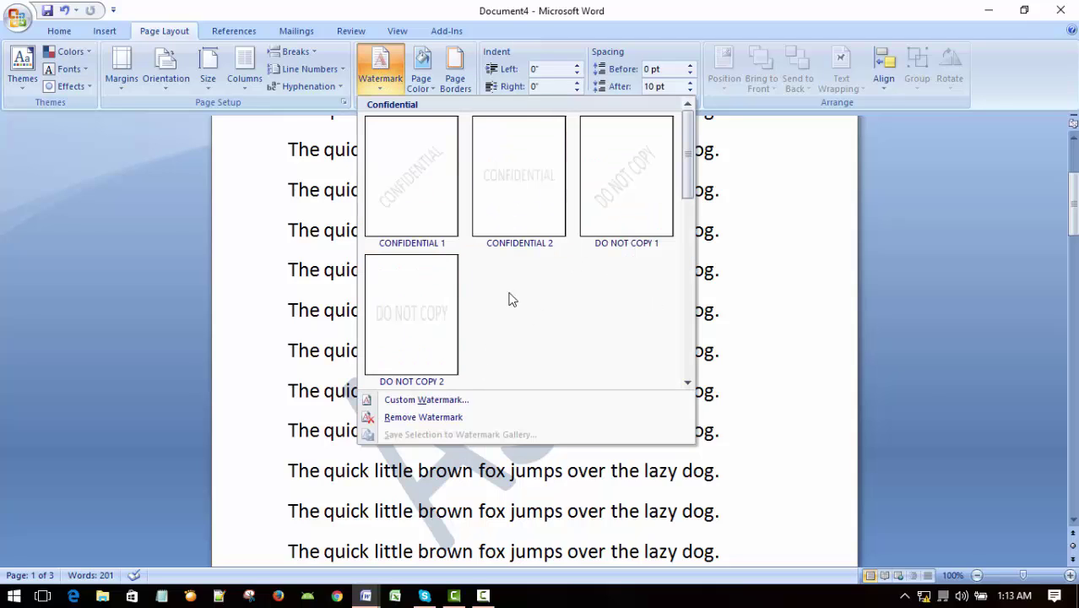
pyautogui.click(414, 185)
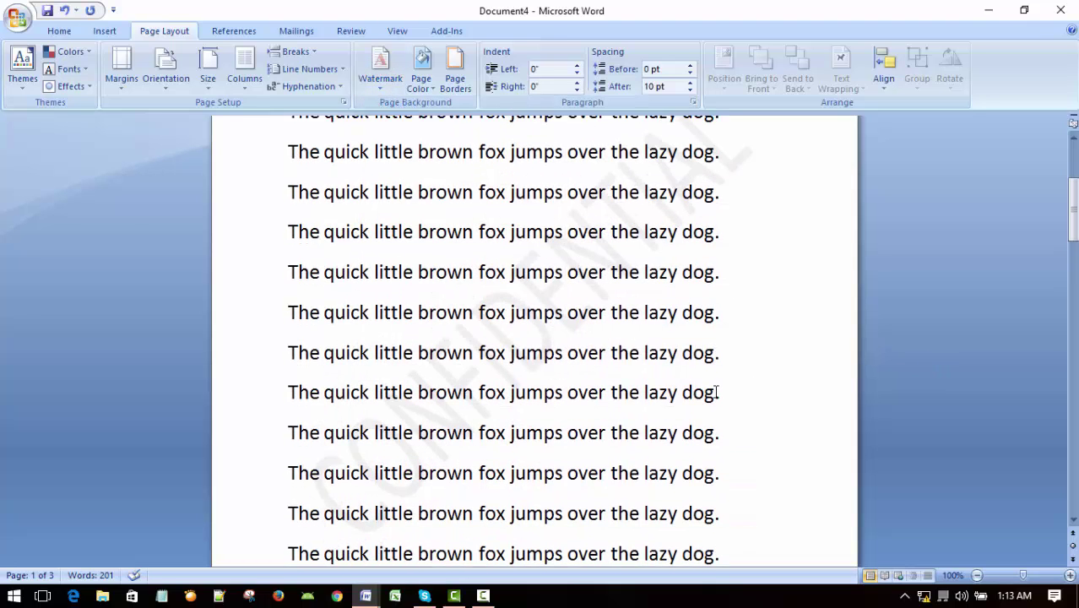
pyautogui.scroll(-1, 712, 390)
# Set the CONFIDENTIAL watermark's font to Calibri Light and its color to standard light blue, and apply it to the document
pyautogui.click(376, 70)
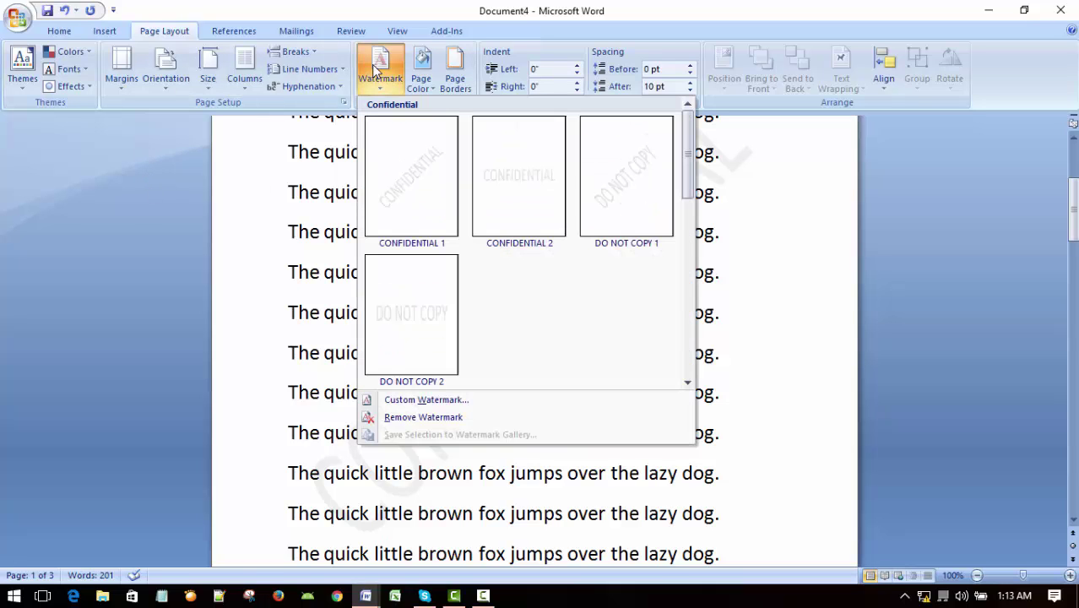
pyautogui.click(448, 400)
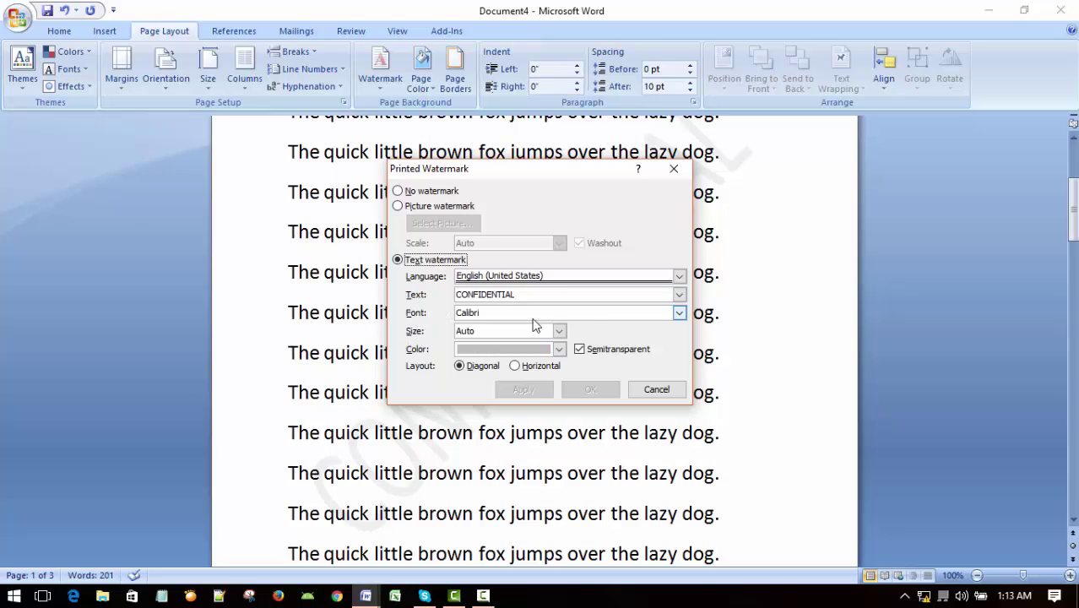
pyautogui.click(679, 312)
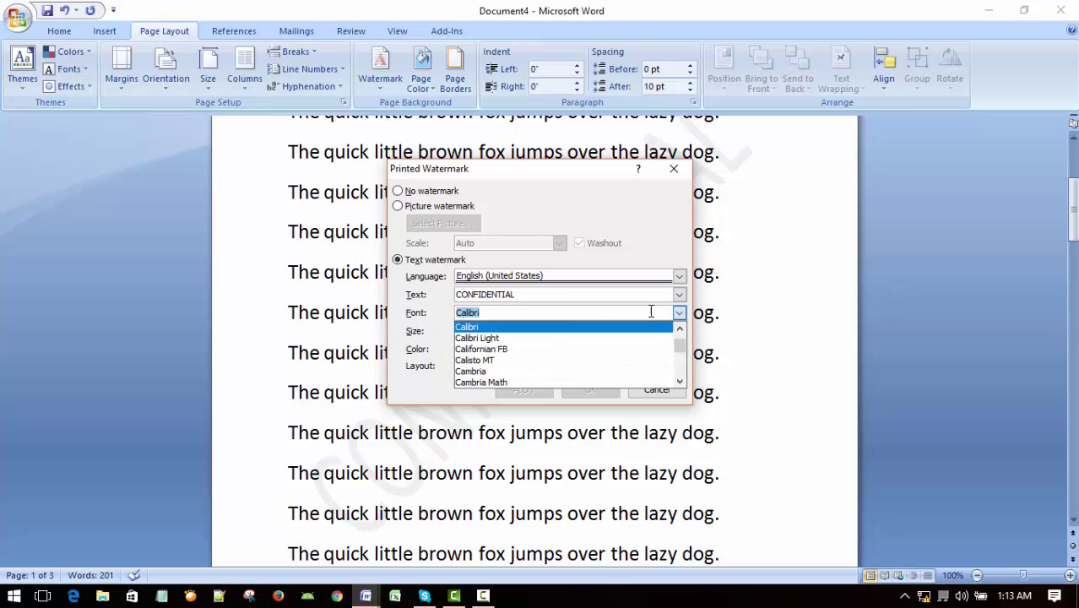
pyautogui.click(546, 337)
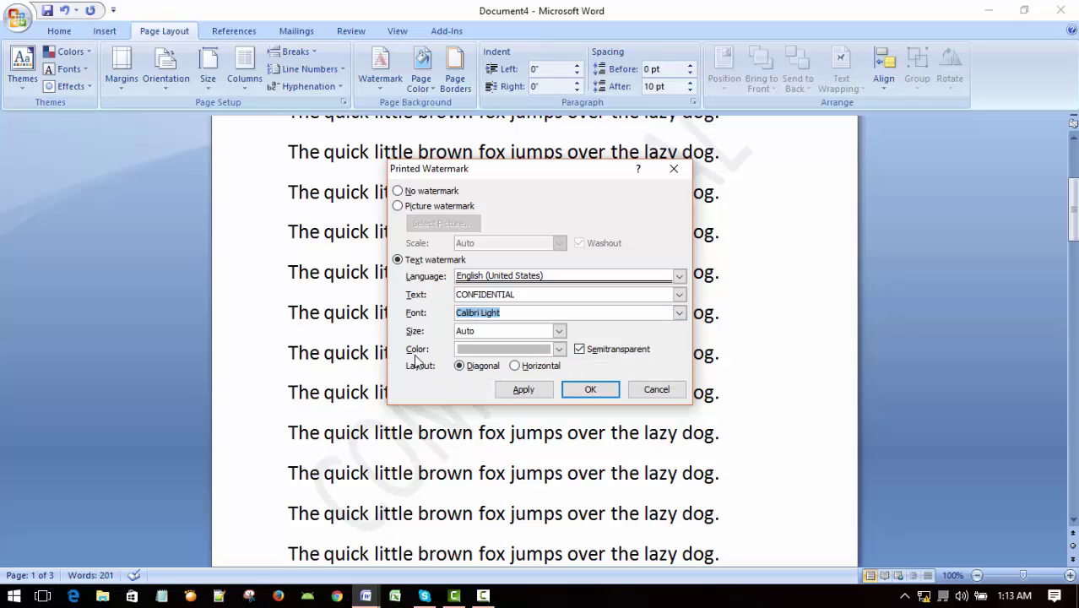
pyautogui.click(558, 350)
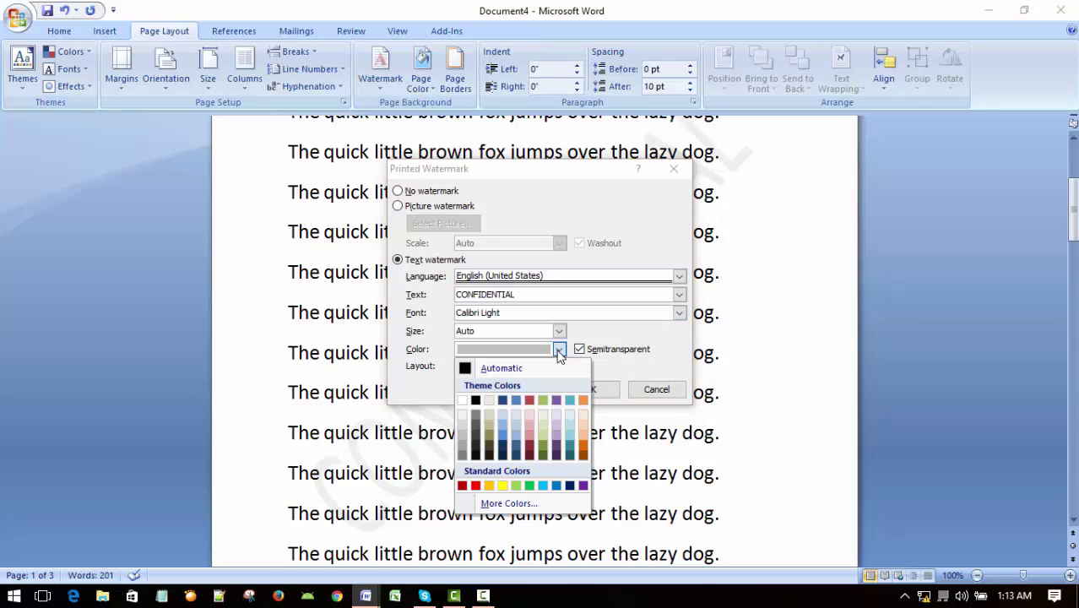
pyautogui.click(545, 487)
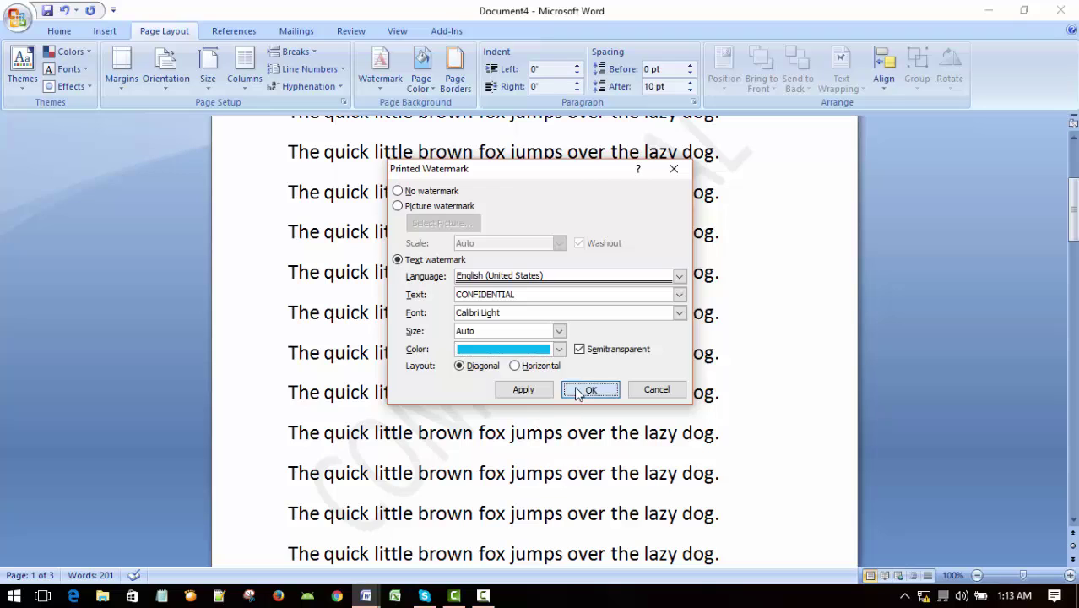
pyautogui.click(592, 389)
pyautogui.scroll(-1, 891, 354)
pyautogui.scroll(2, 891, 356)
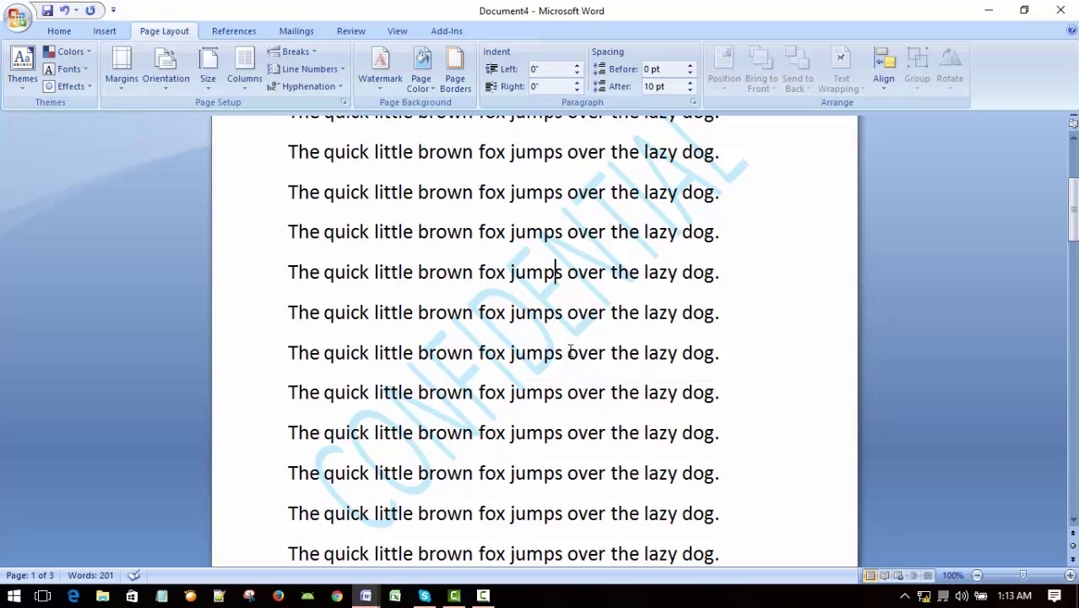
# Examine the light blue CONFIDENTIAL watermark across the pages of the document
pyautogui.scroll(-2, 571, 356)
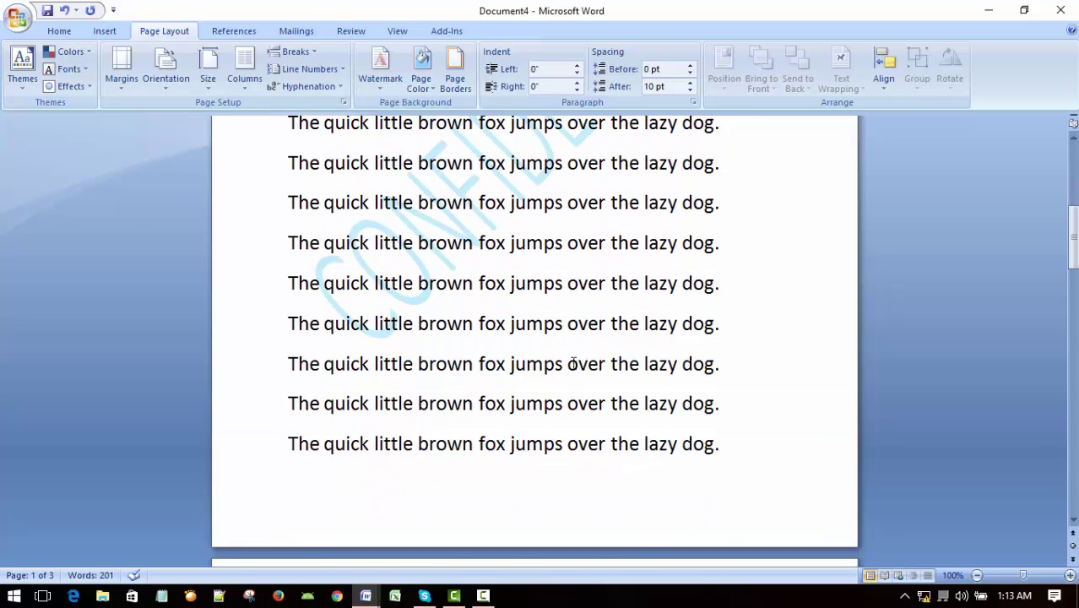
pyautogui.scroll(4, 564, 356)
pyautogui.scroll(-3, 564, 355)
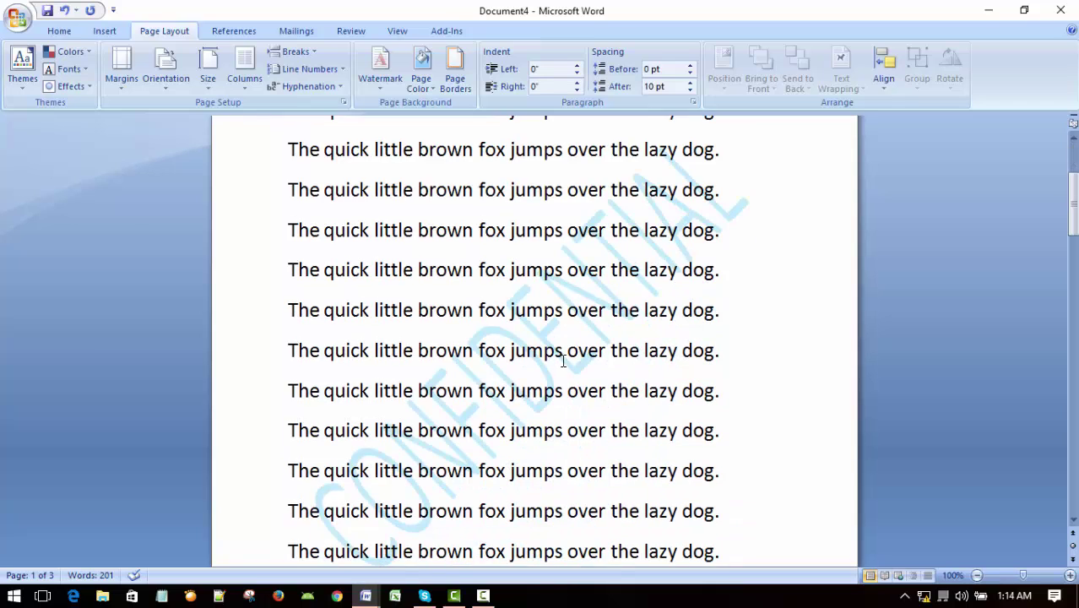
pyautogui.scroll(3, 553, 350)
pyautogui.scroll(-10, 542, 352)
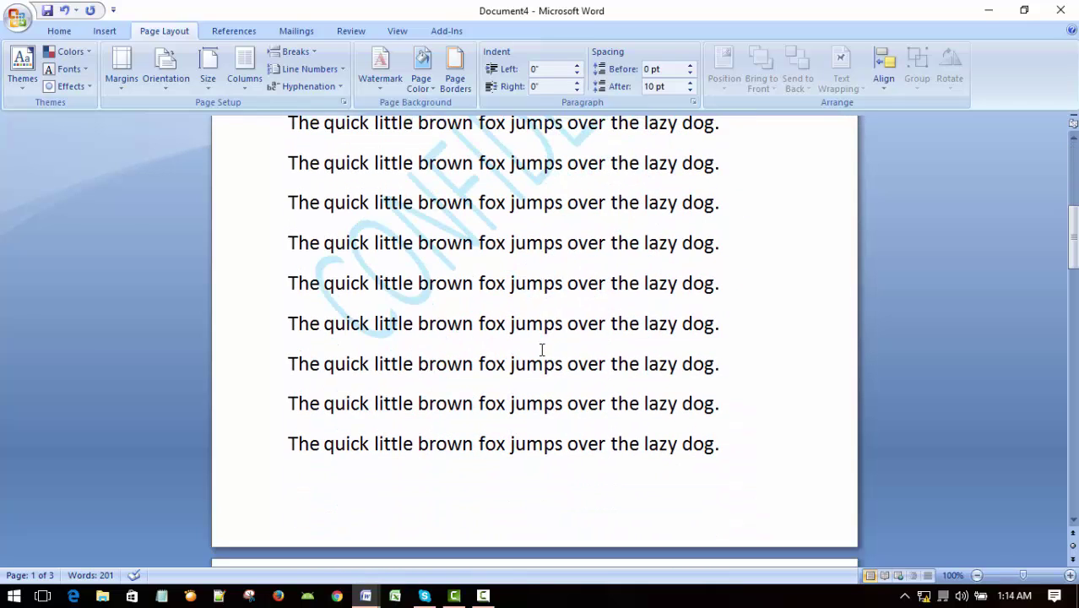
pyautogui.scroll(-5, 542, 352)
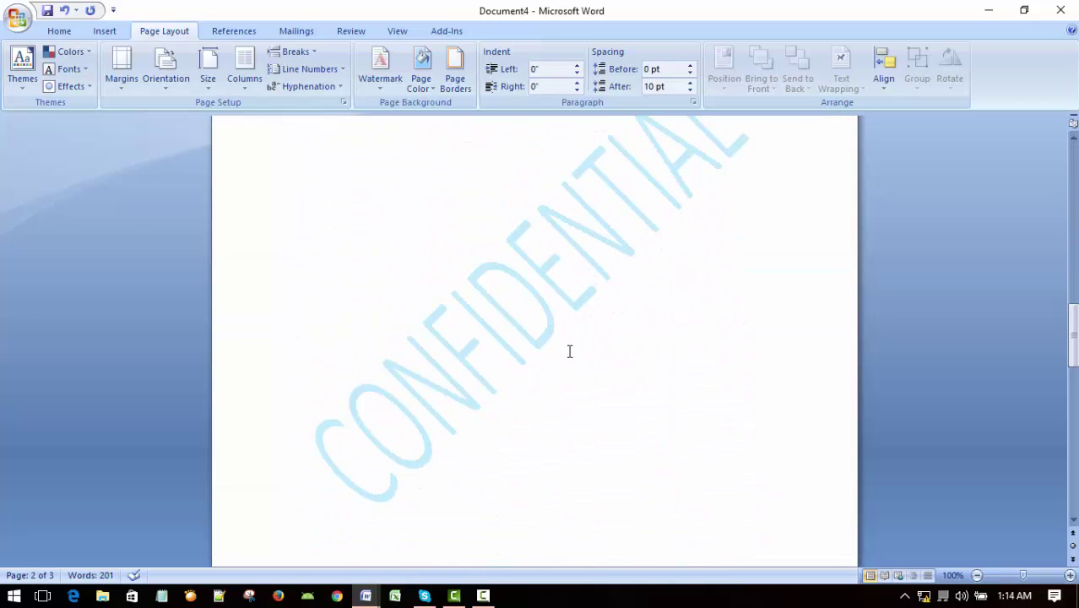
pyautogui.scroll(3, 569, 351)
pyautogui.scroll(-3, 561, 342)
pyautogui.scroll(1, 562, 342)
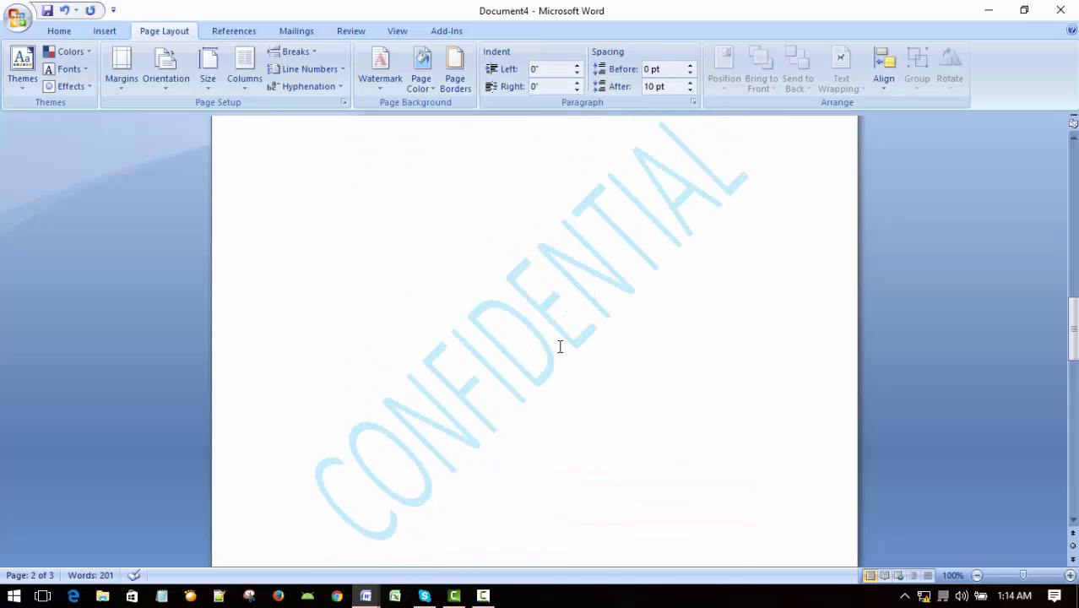
pyautogui.scroll(10, 560, 346)
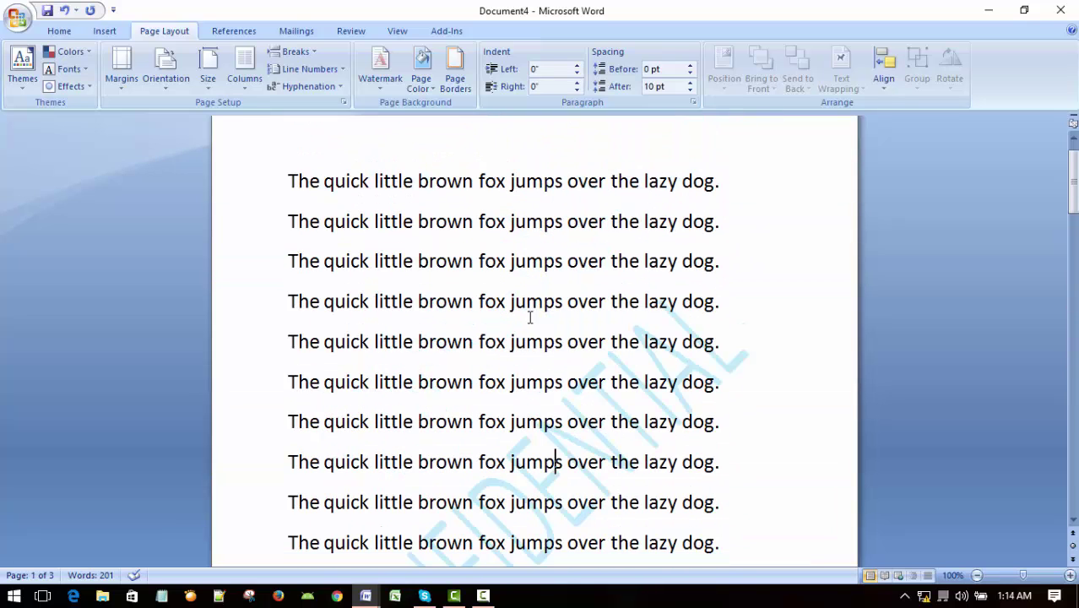
pyautogui.scroll(1, 530, 318)
pyautogui.click(269, 221)
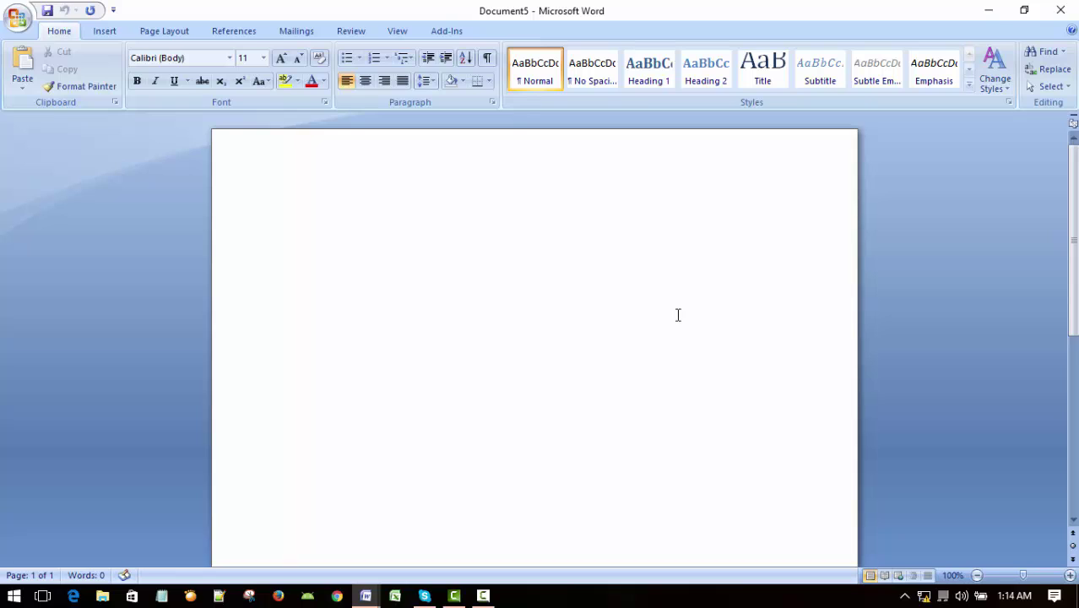
pyautogui.write('The quick little brown fox jumps over the lazy dog.')
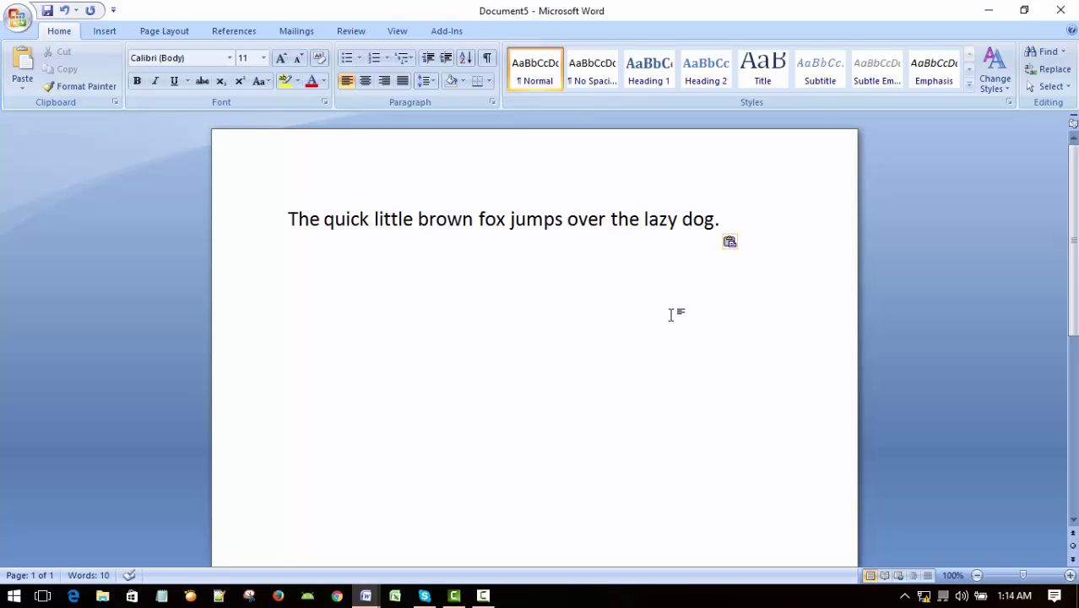
pyautogui.hotkey('ctrl', 'z')
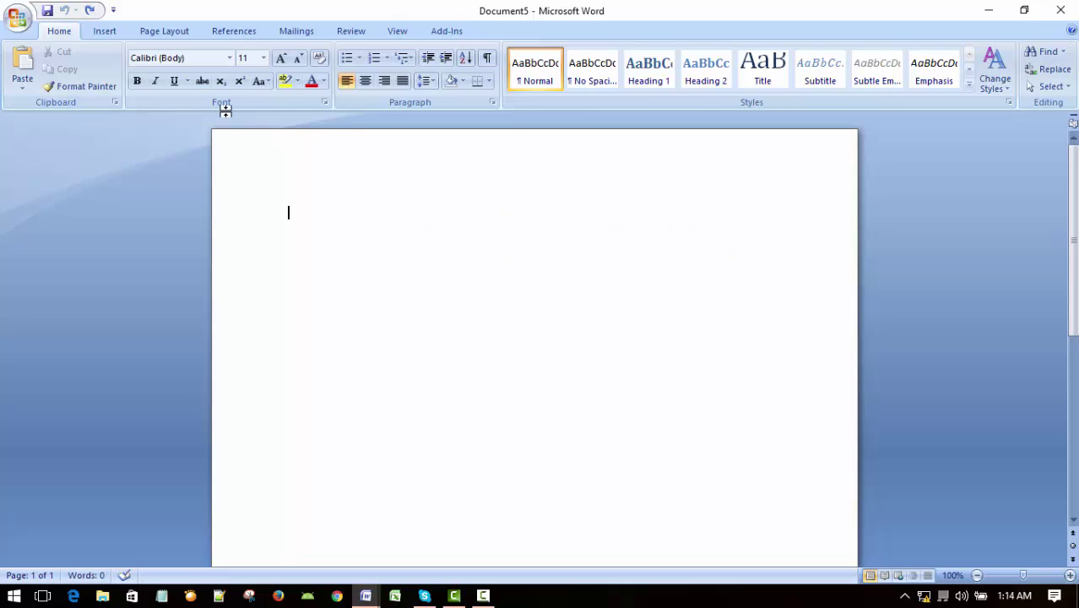
# Choose a picture watermark in the custom watermark settings and open the picture selection
pyautogui.click(171, 31)
pyautogui.click(384, 63)
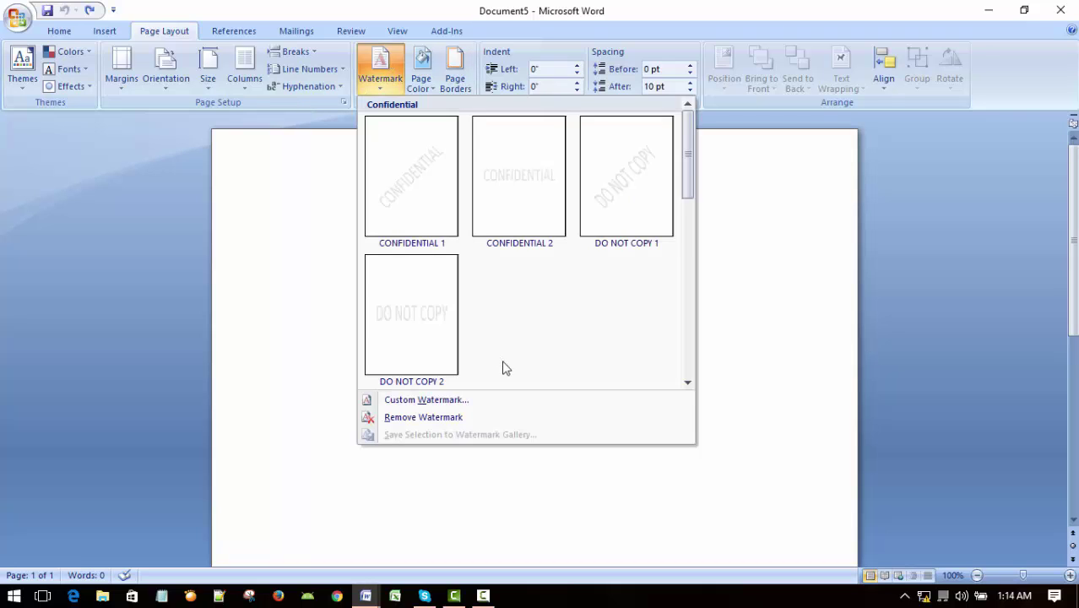
pyautogui.click(428, 400)
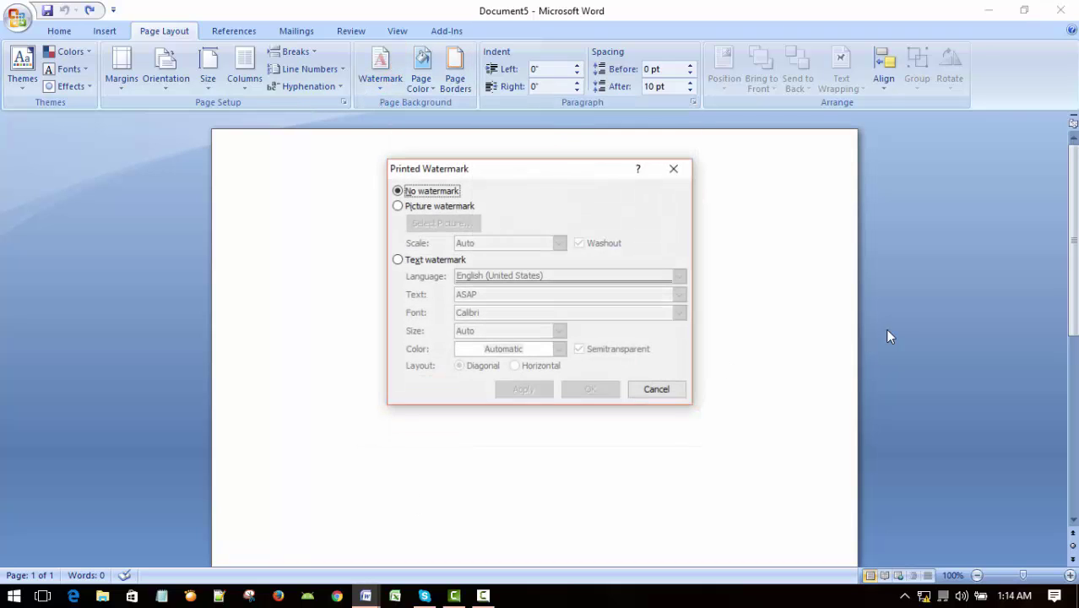
pyautogui.click(415, 208)
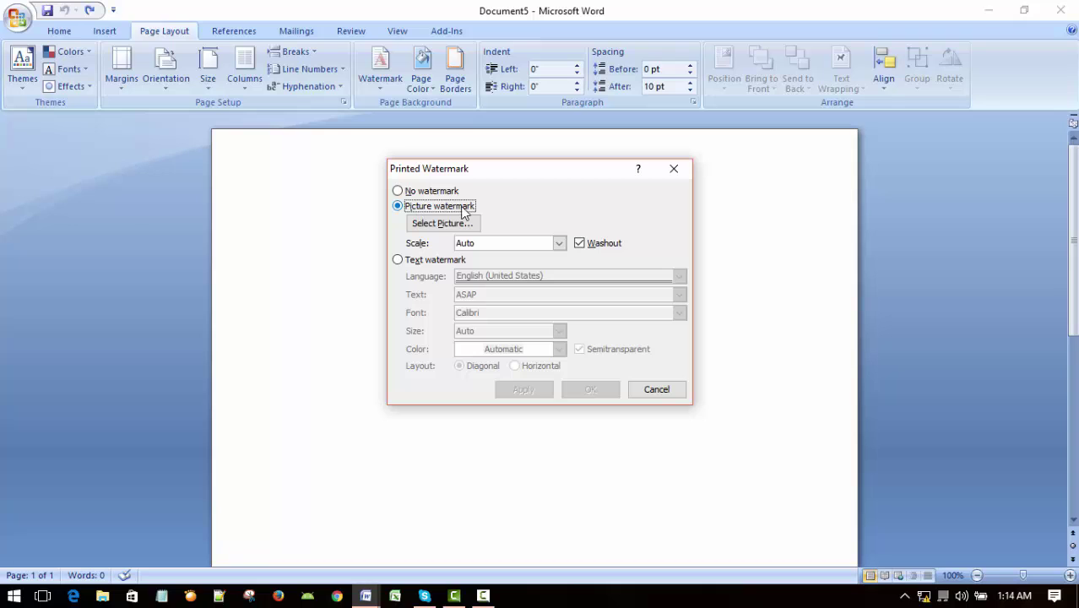
pyautogui.click(454, 226)
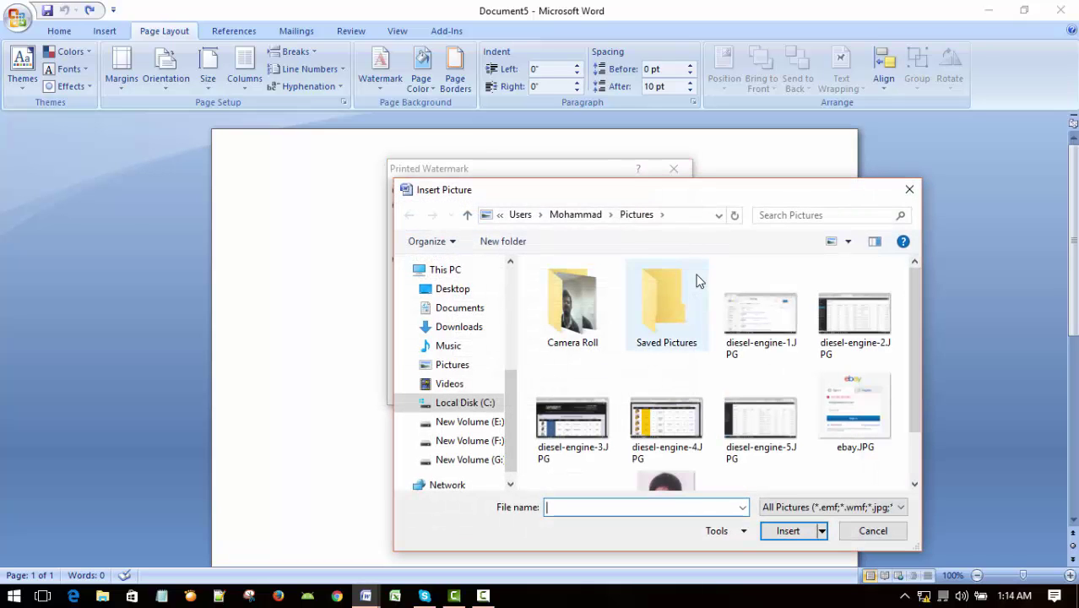
# Browse to the cricket folder inside the facebook folder on drive G for the watermark picture
pyautogui.scroll(-2, 698, 355)
pyautogui.scroll(2, 759, 372)
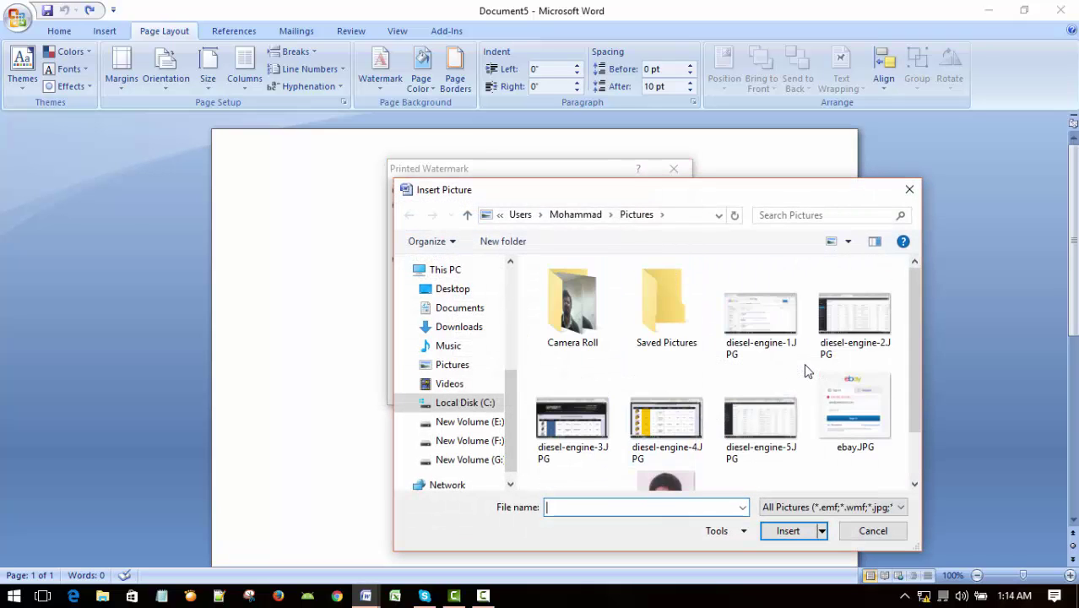
pyautogui.click(460, 459)
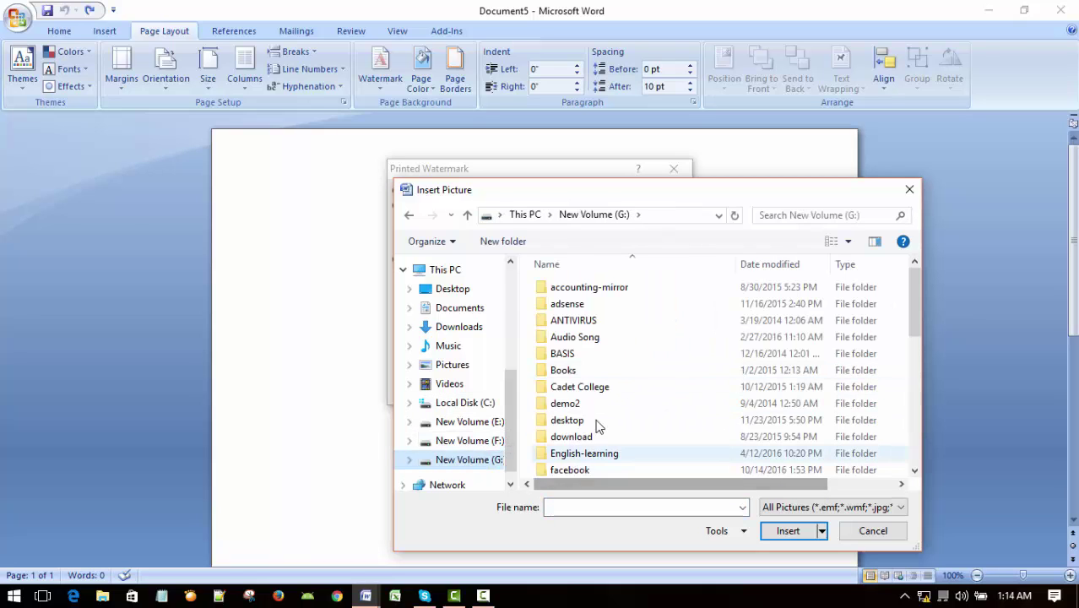
pyautogui.scroll(-4, 622, 397)
pyautogui.scroll(-4, 740, 450)
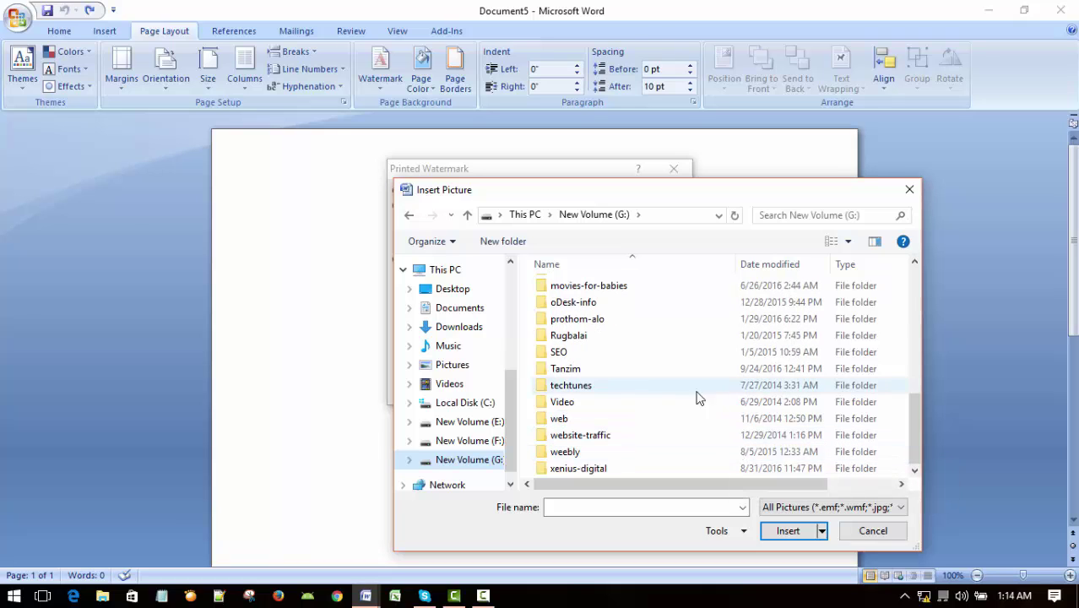
pyautogui.scroll(8, 654, 356)
pyautogui.scroll(1, 655, 361)
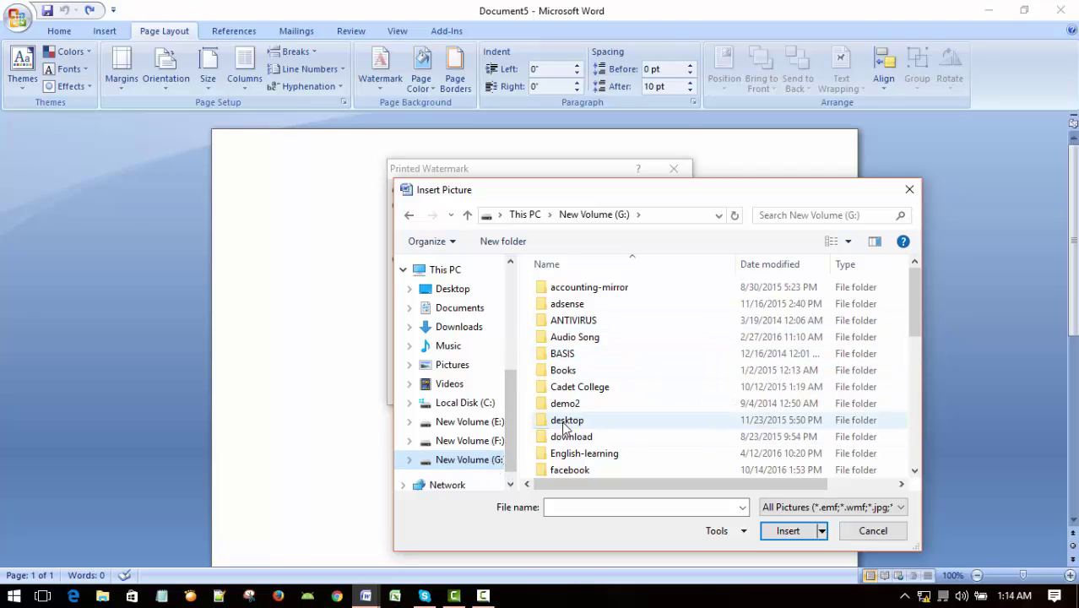
pyautogui.scroll(-4, 891, 414)
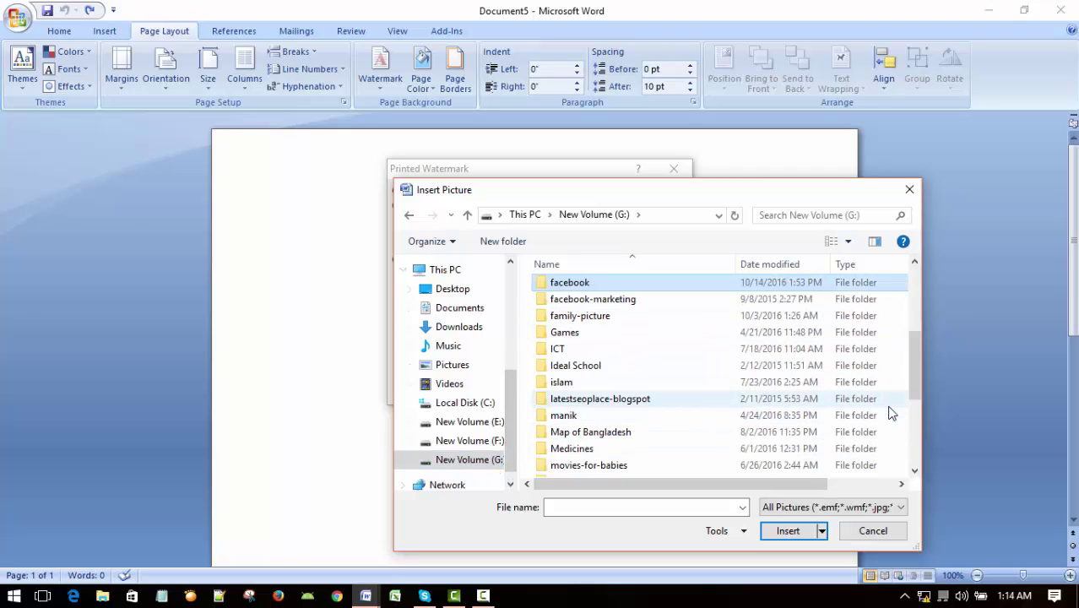
pyautogui.doubleClick(582, 285)
pyautogui.doubleClick(581, 323)
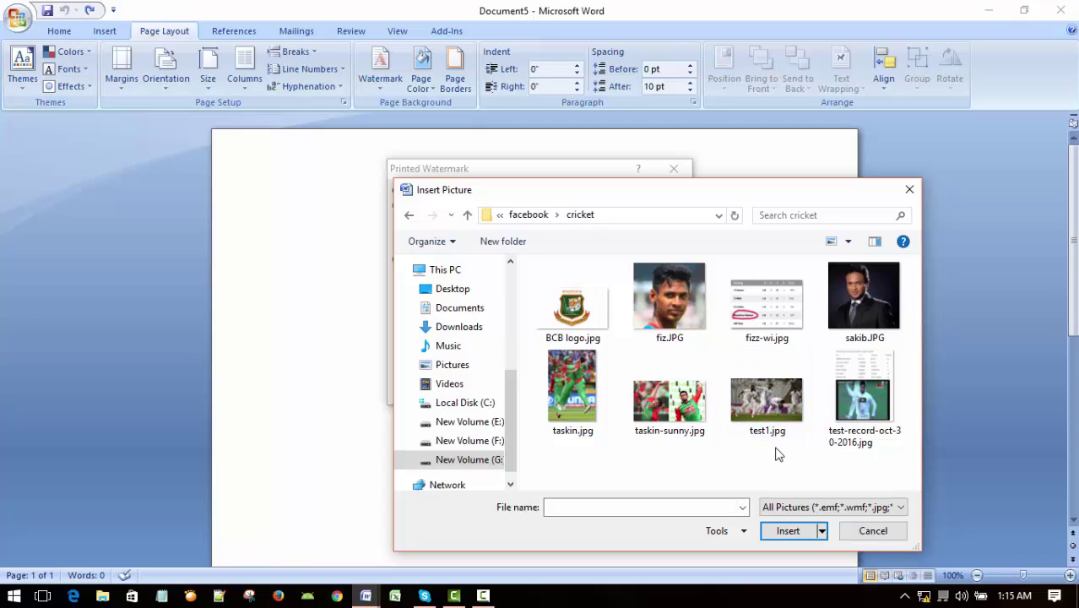
# Insert test1.jpg as the watermark picture with Auto scale and Washout, and apply it to the document
pyautogui.click(768, 394)
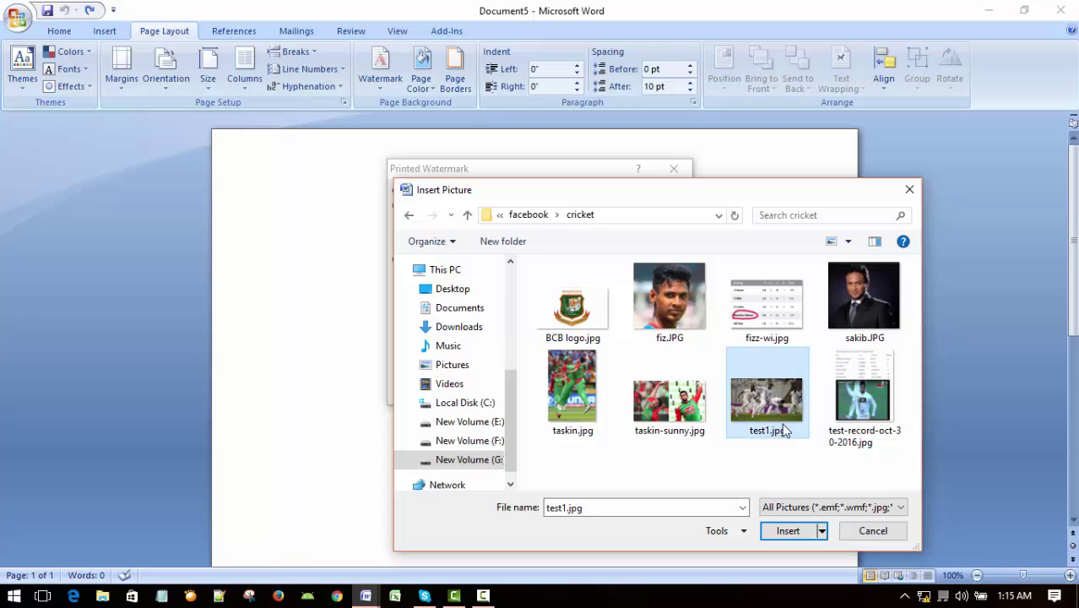
pyautogui.click(790, 528)
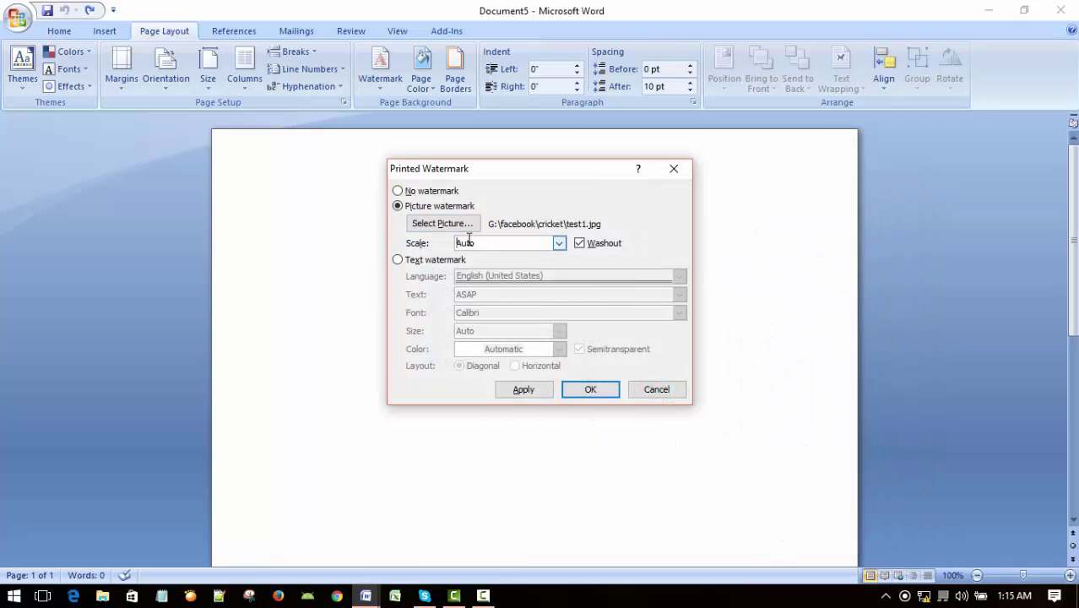
pyautogui.click(590, 389)
pyautogui.scroll(-5, 903, 378)
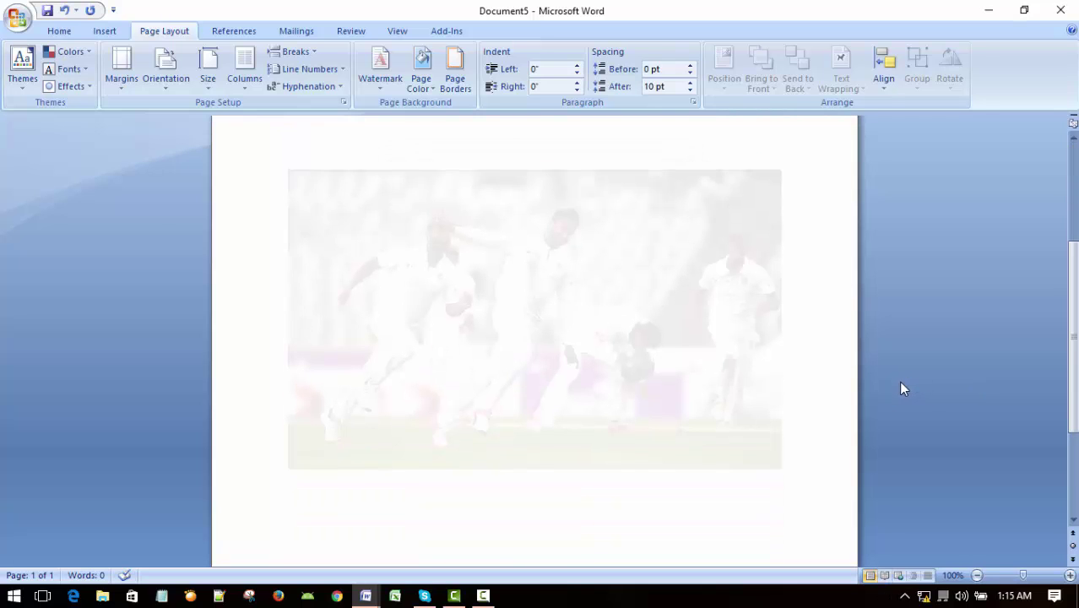
pyautogui.click(483, 595)
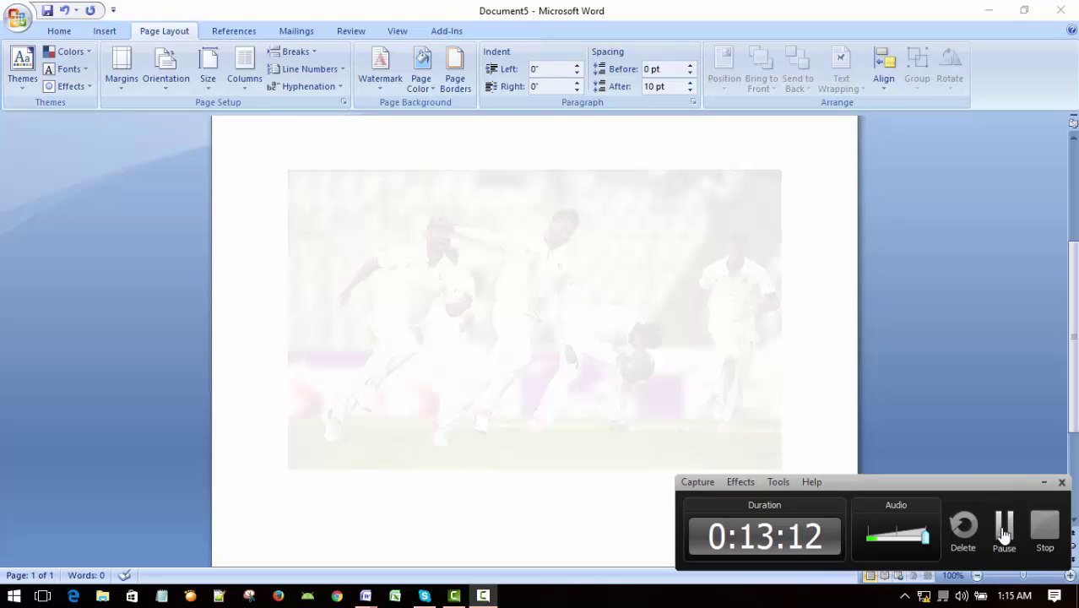
pyautogui.click(982, 361)
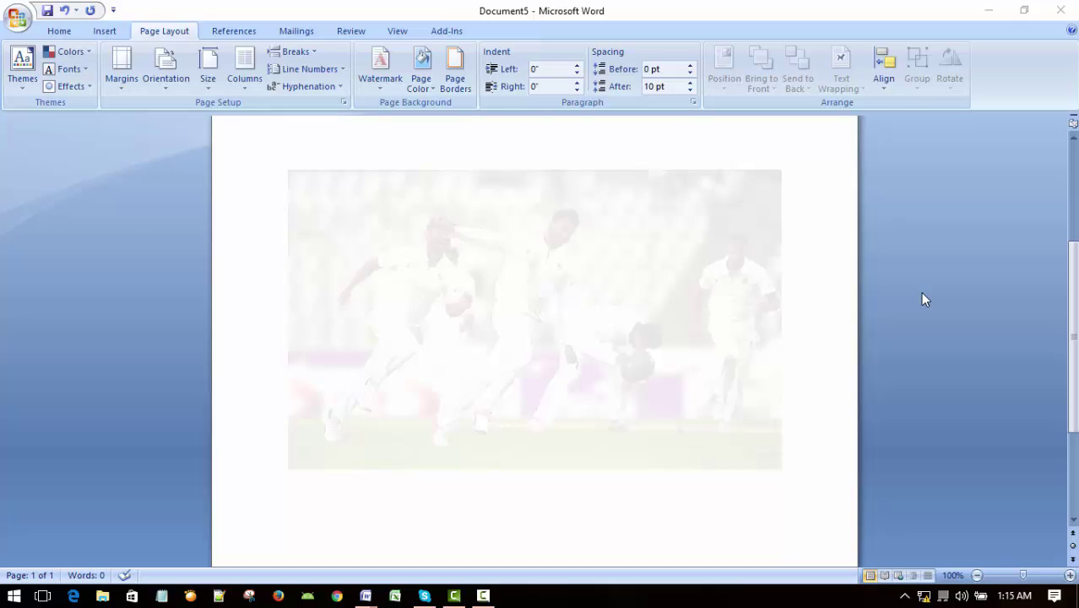
# Check the placement and washed-out look of the test1.jpg picture watermark on the page
pyautogui.scroll(1, 921, 297)
pyautogui.scroll(-2, 921, 312)
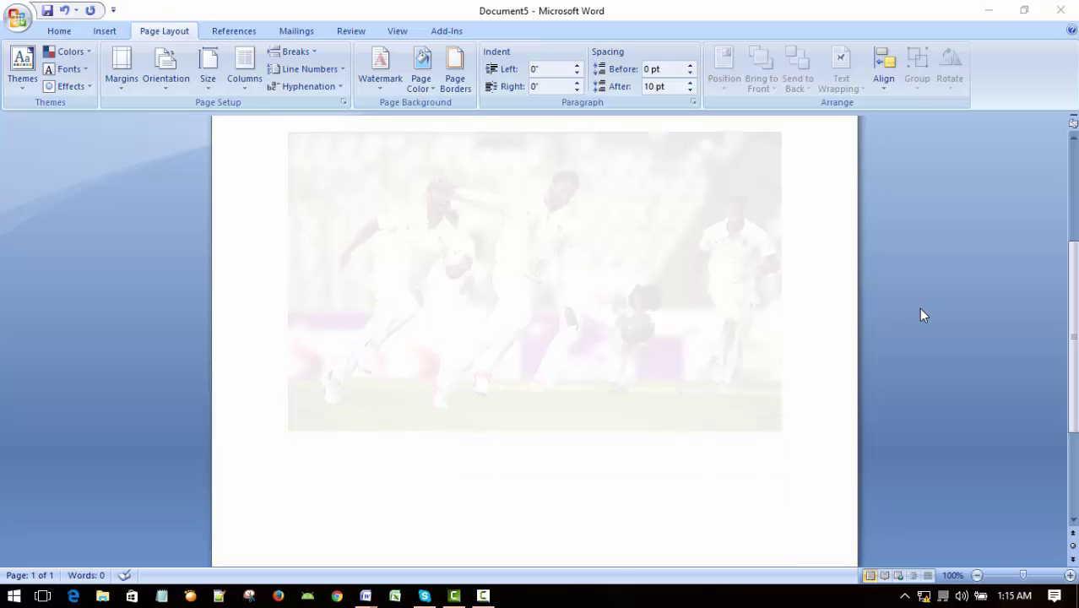
pyautogui.scroll(-4, 920, 312)
pyautogui.scroll(7, 920, 310)
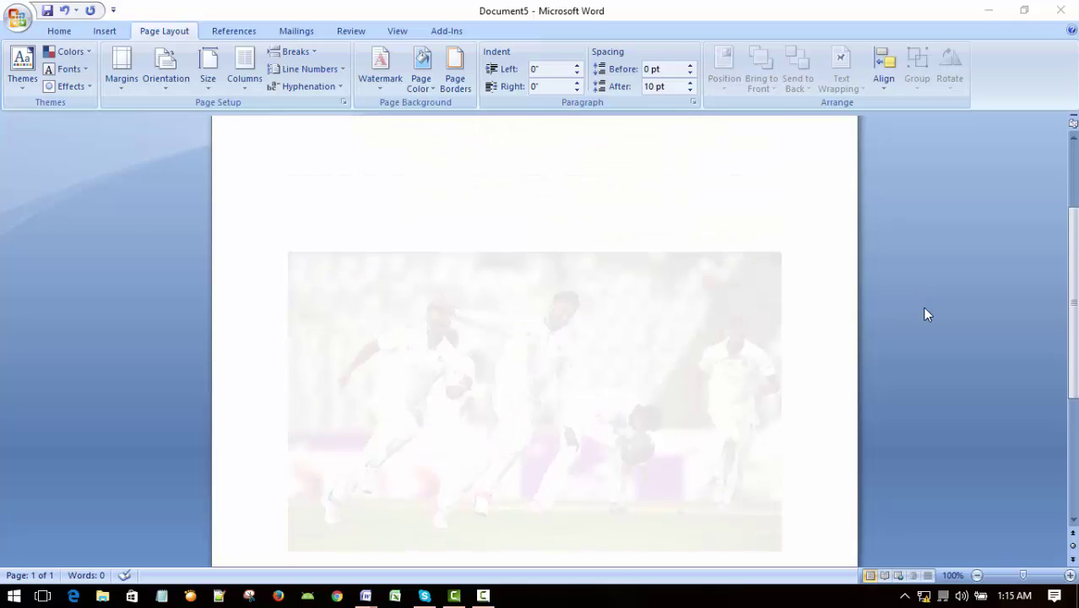
pyautogui.scroll(-1, 828, 325)
pyautogui.scroll(-1, 762, 330)
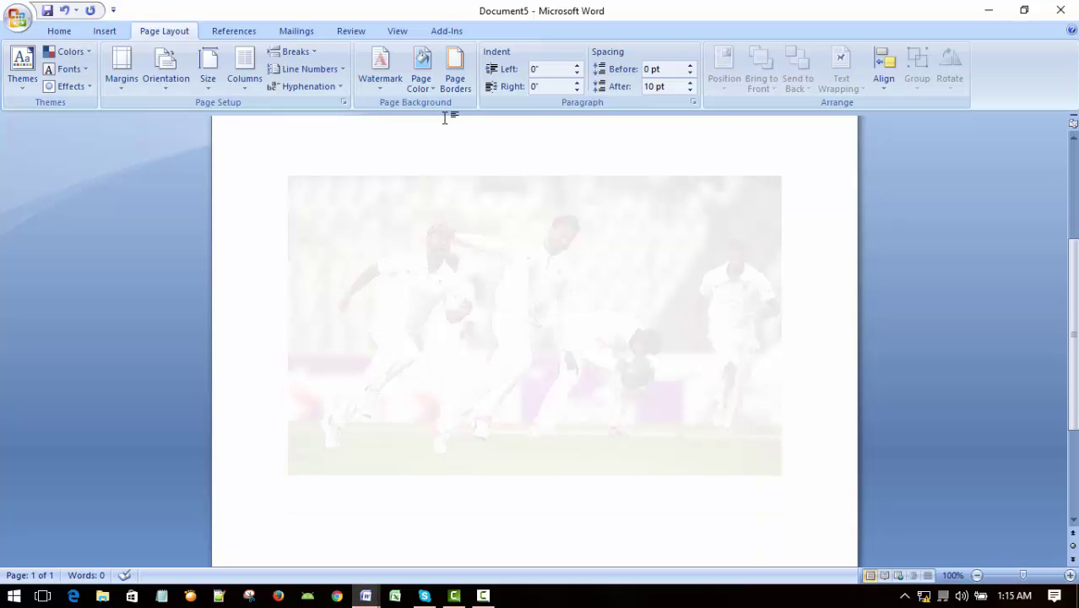
# Replace the picture watermark with fiz.JPG from the cricket folder, keeping Auto scale and Washout
pyautogui.click(395, 67)
pyautogui.click(469, 400)
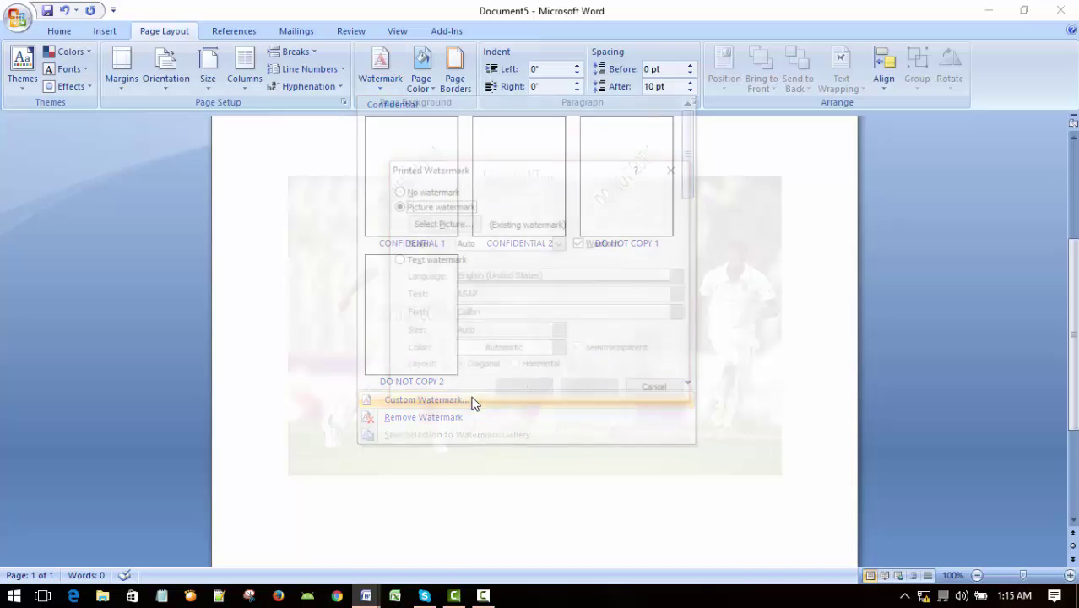
pyautogui.click(442, 225)
pyautogui.click(686, 333)
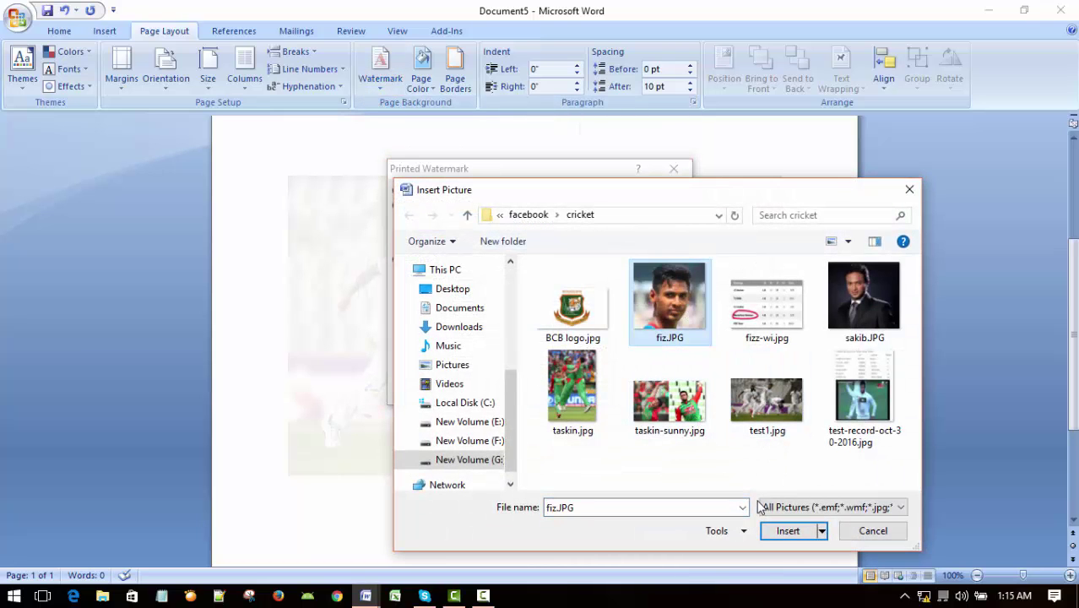
pyautogui.click(790, 530)
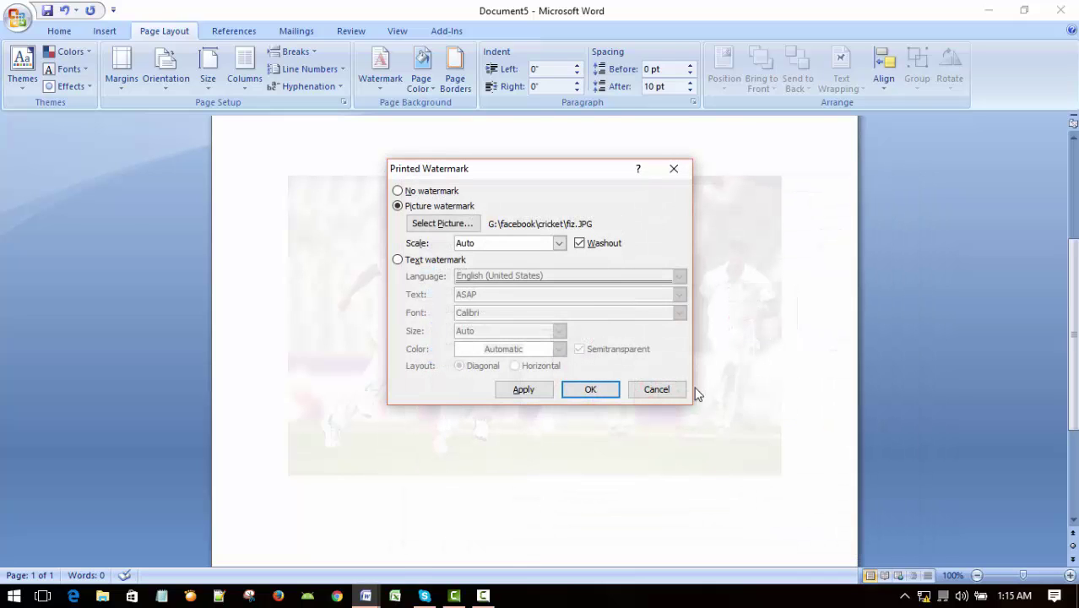
pyautogui.click(591, 389)
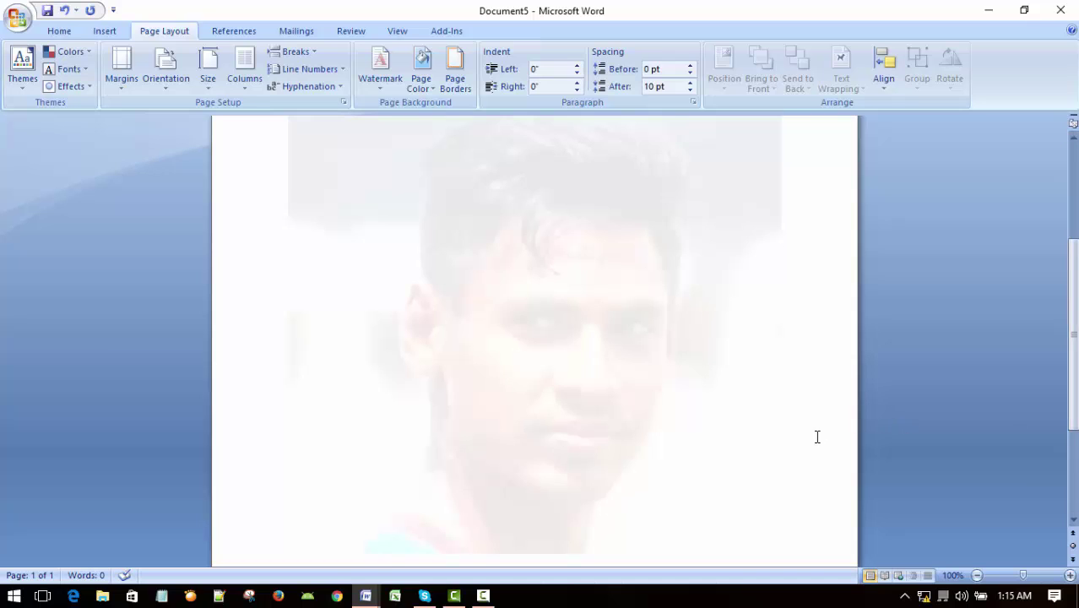
# Examine the fiz.JPG picture watermark over the full height of the page
pyautogui.scroll(-5, 789, 438)
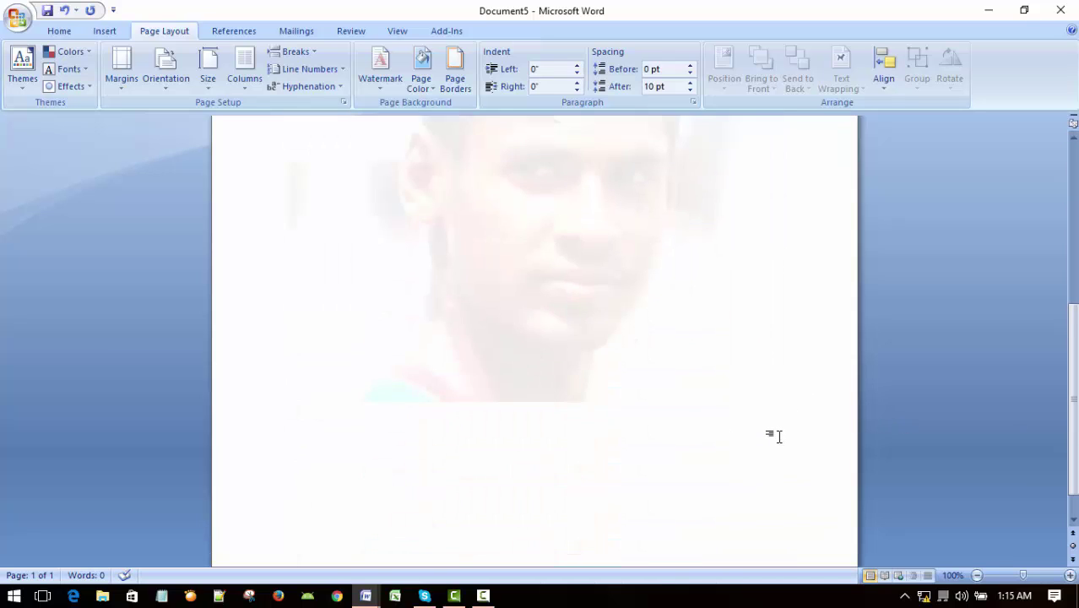
pyautogui.scroll(3, 778, 436)
pyautogui.scroll(3, 758, 433)
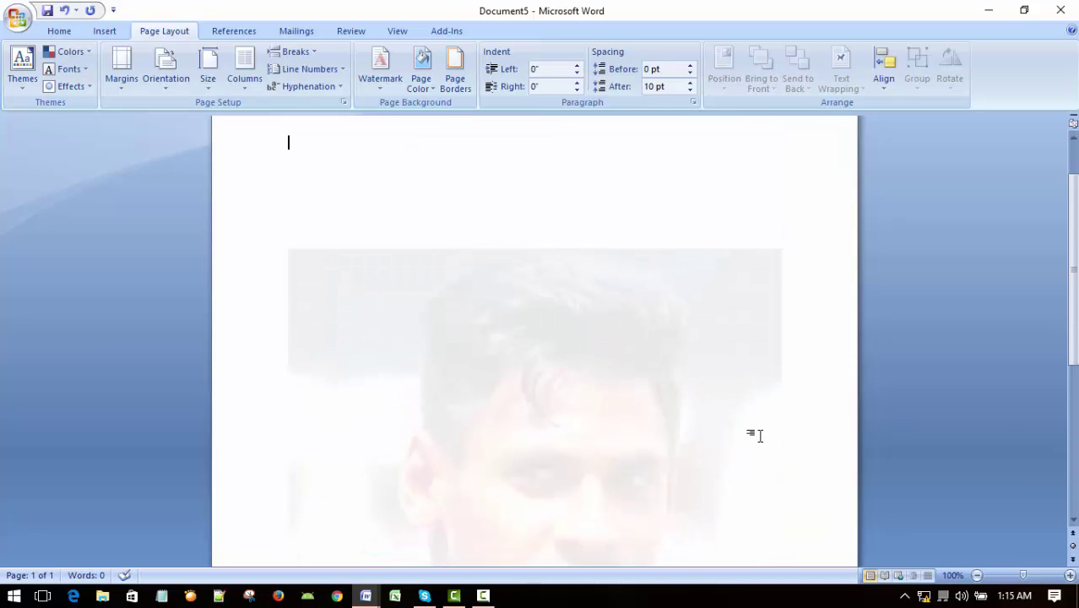
pyautogui.scroll(-5, 755, 439)
pyautogui.scroll(3, 754, 441)
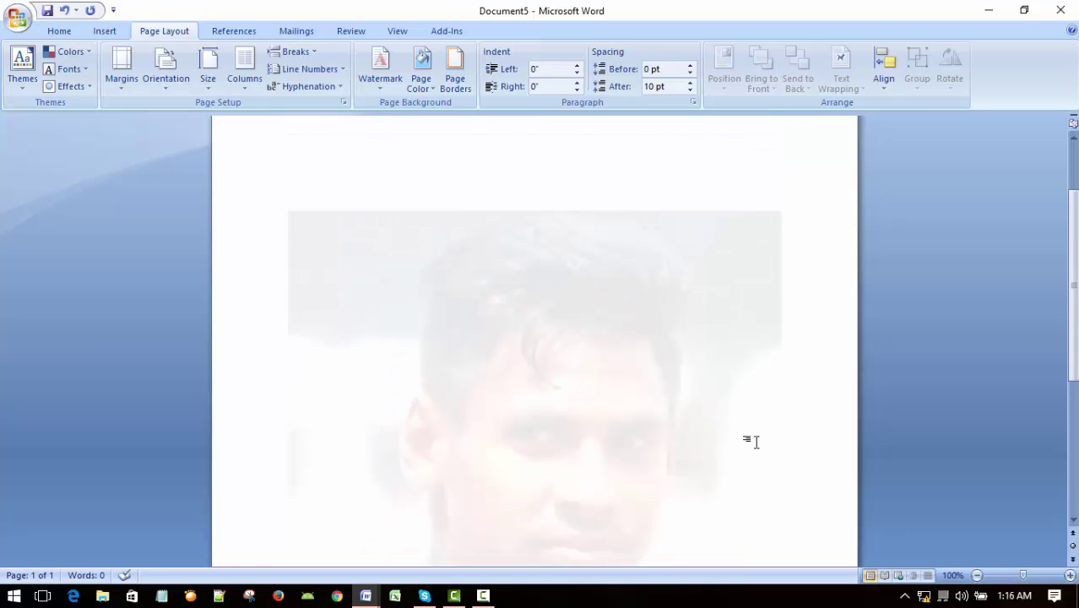
pyautogui.scroll(-5, 755, 443)
pyautogui.scroll(-1, 754, 446)
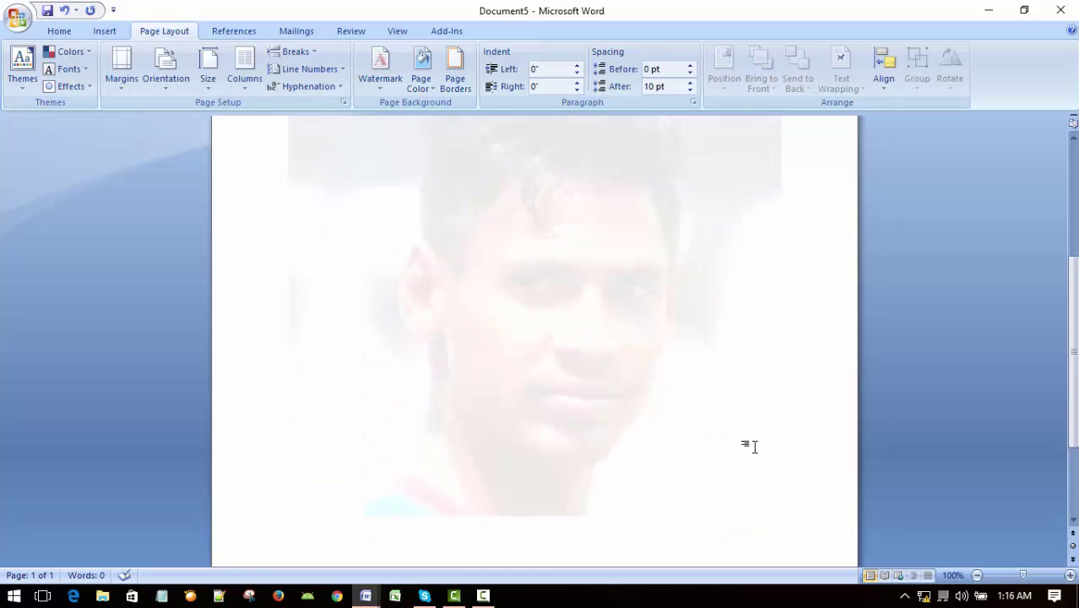
# Replace the picture watermark with sakib.JPG from the cricket folder, keeping Auto scale and Washout, and check it down the page
pyautogui.scroll(5, 752, 461)
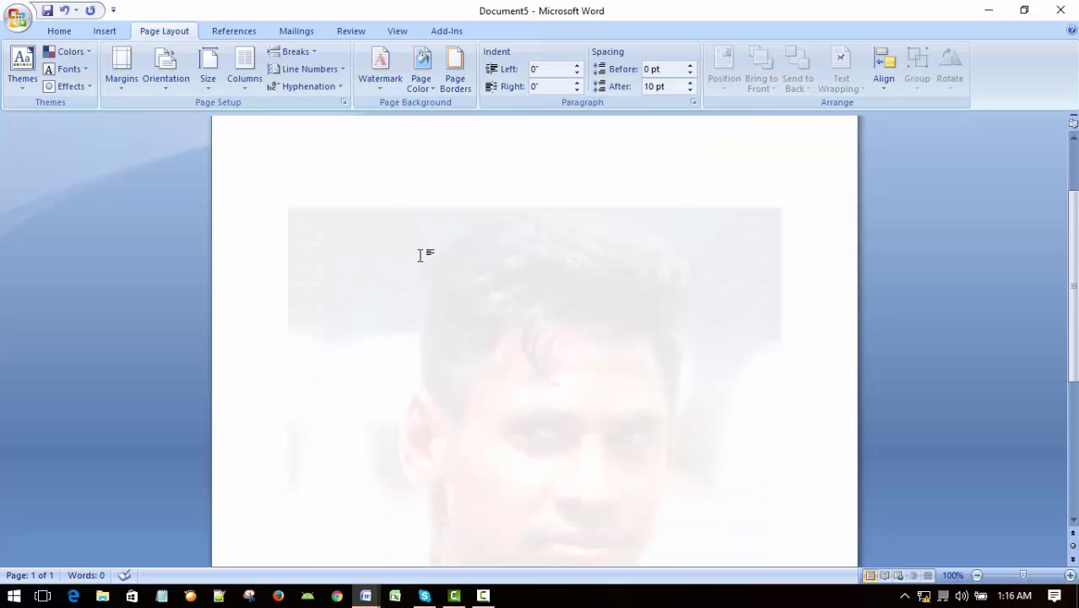
pyautogui.click(380, 66)
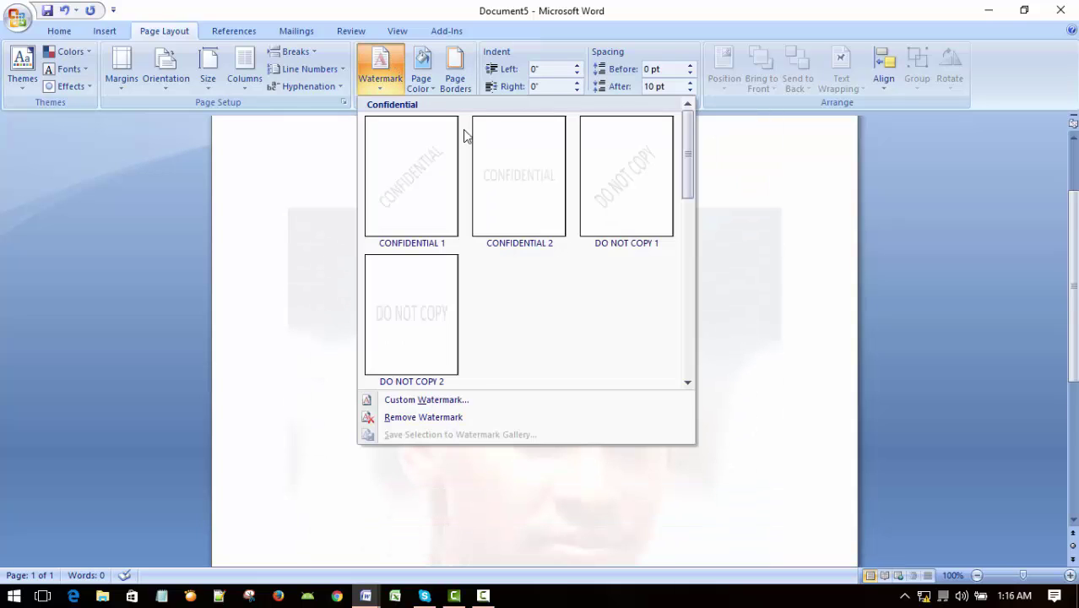
pyautogui.click(439, 399)
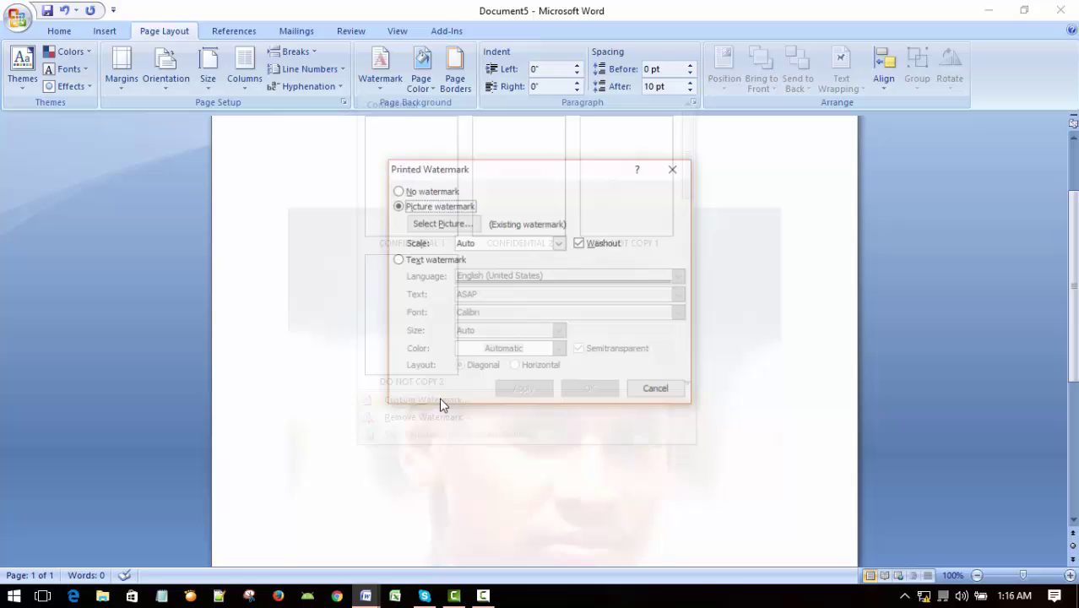
pyautogui.click(442, 223)
pyautogui.click(854, 281)
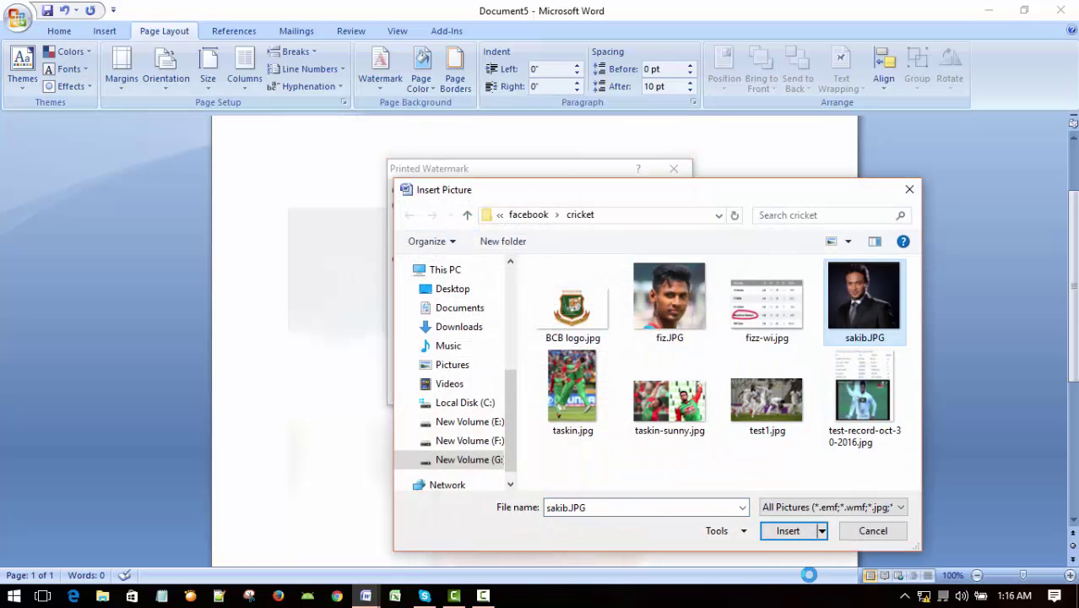
pyautogui.click(788, 531)
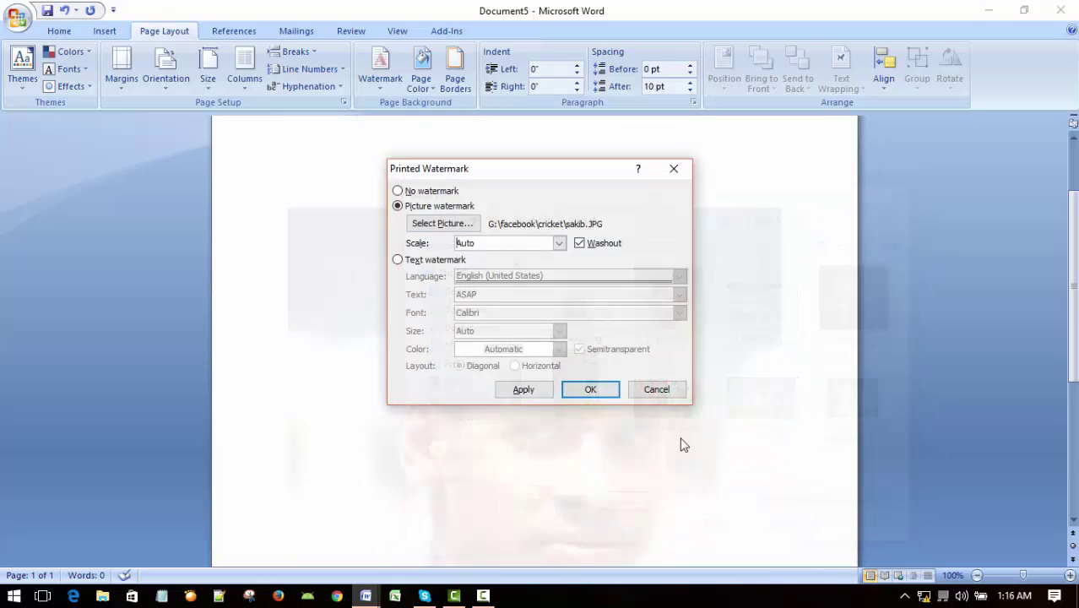
pyautogui.click(591, 389)
pyautogui.scroll(-2, 788, 311)
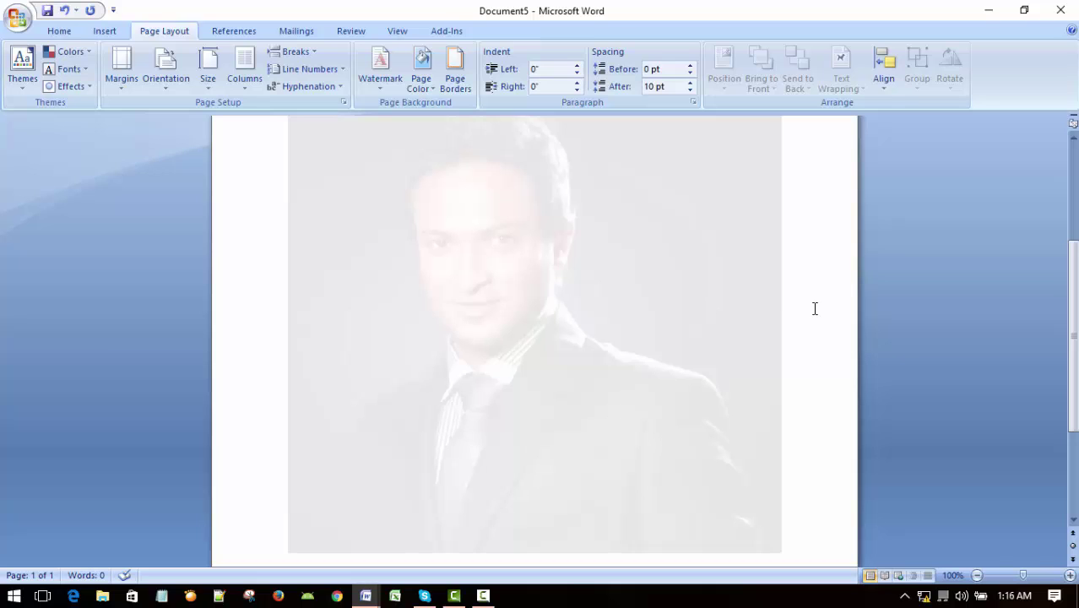
pyautogui.scroll(4, 814, 308)
pyautogui.scroll(-6, 814, 306)
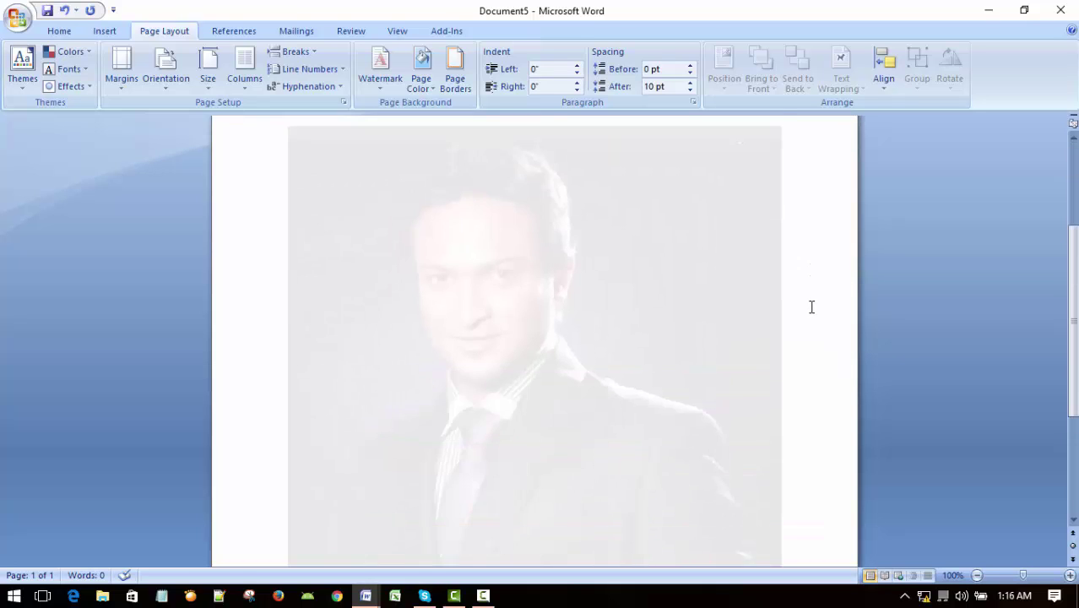
pyautogui.scroll(5, 810, 308)
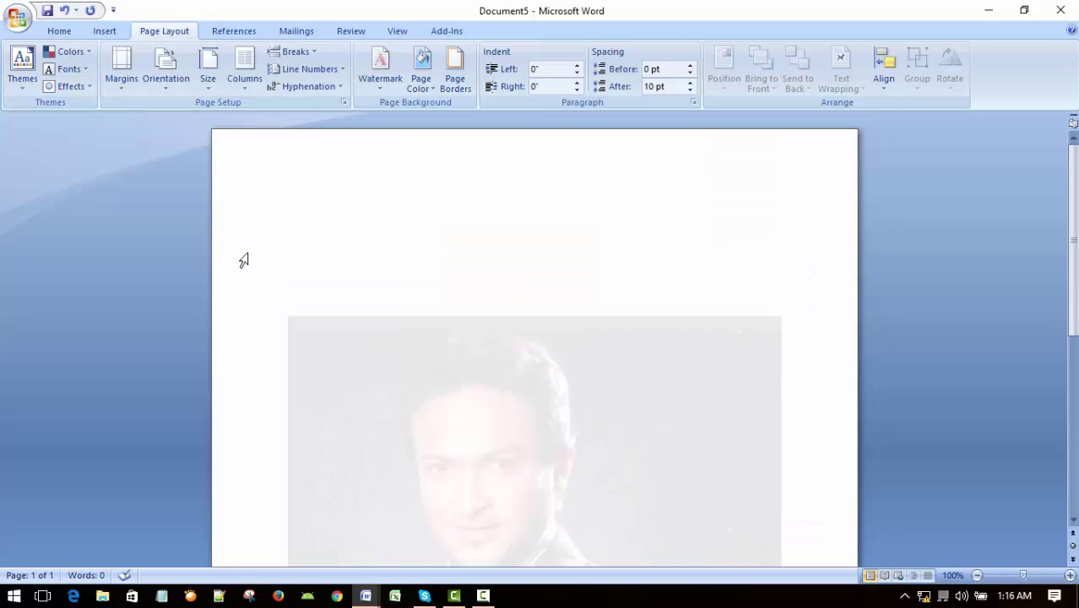
# Save the document as WATERARK-WS-WORD2007 in Word Document format in the OneDrive Documents folder
pyautogui.click(17, 18)
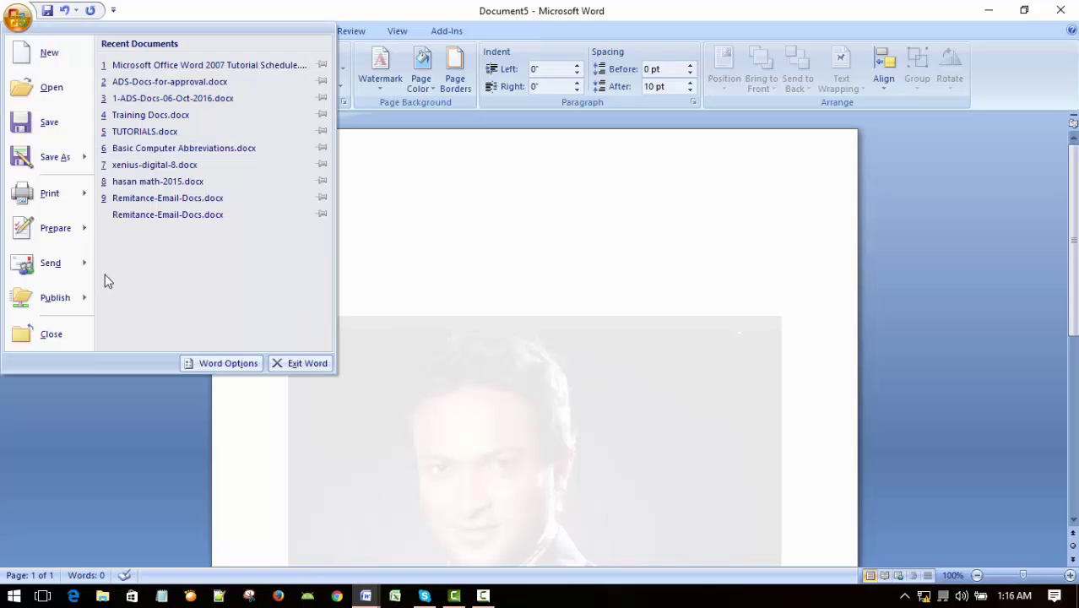
pyautogui.click(55, 157)
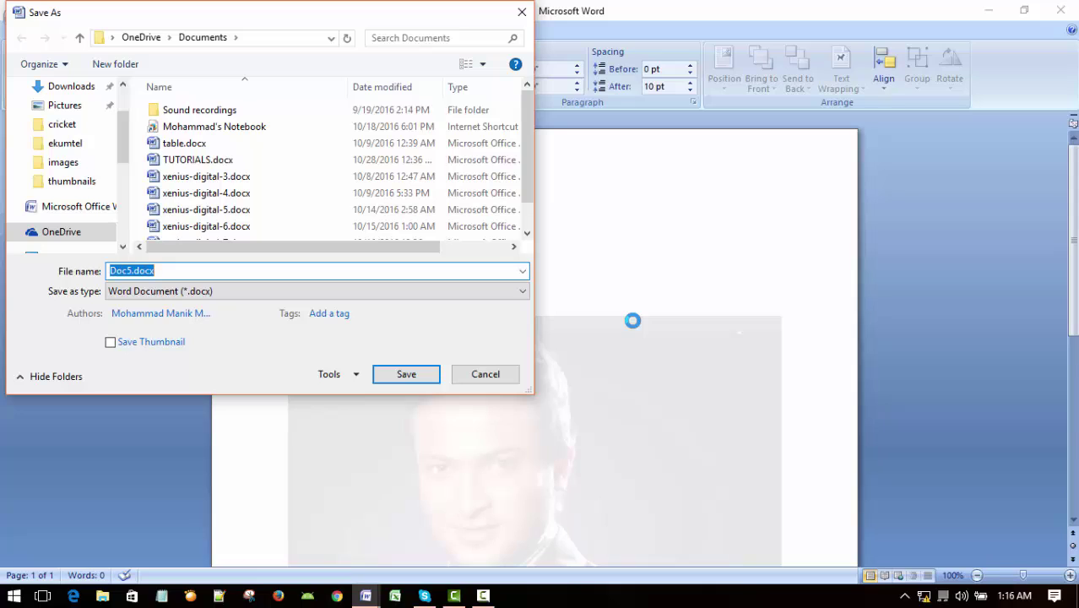
pyautogui.write('W')
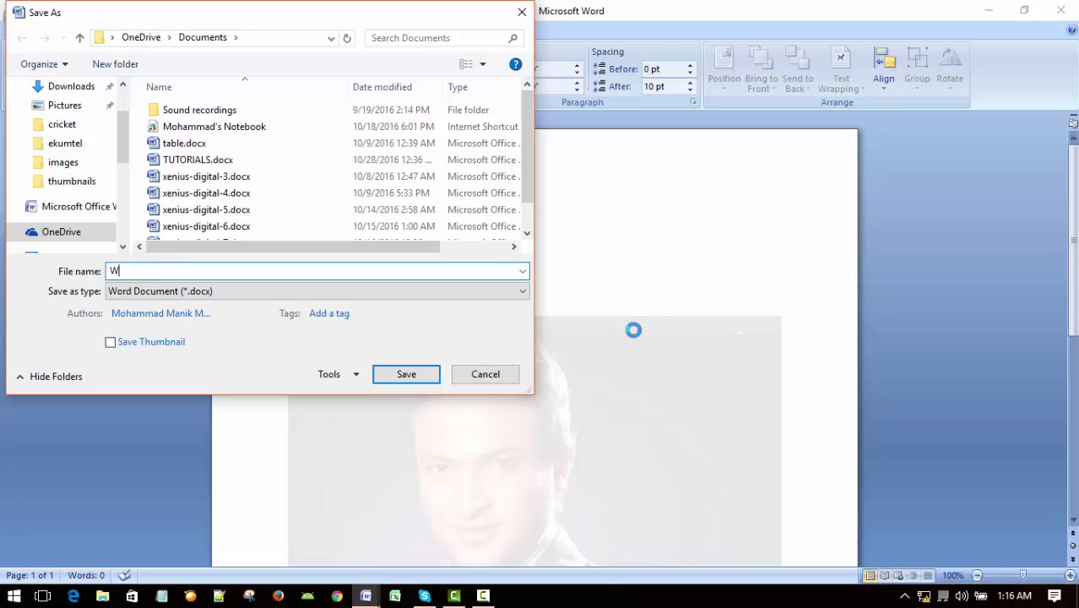
pyautogui.write('ATERARK-WS-WORD')
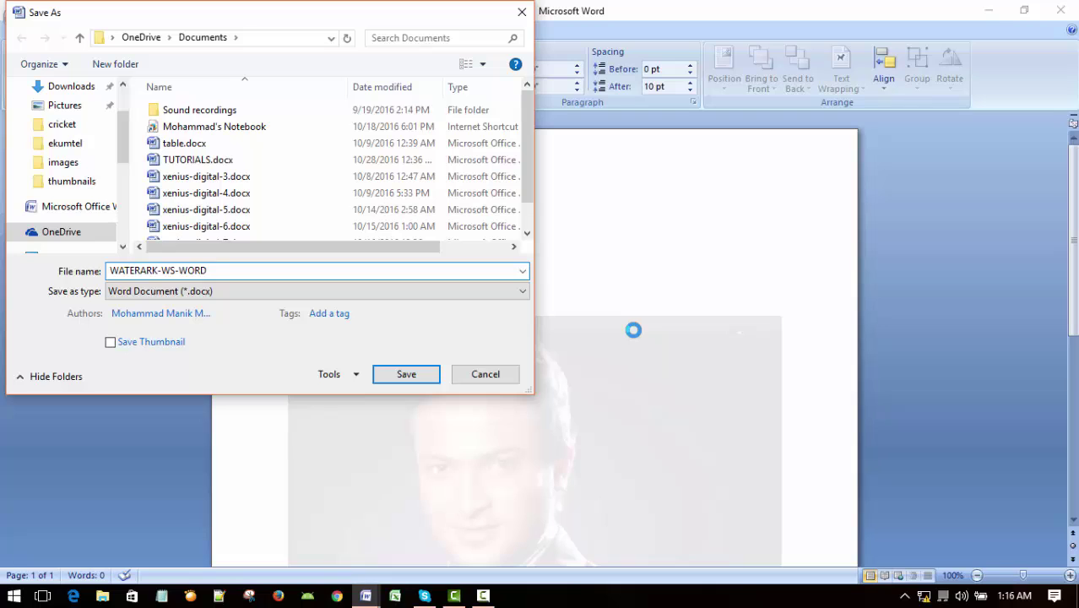
pyautogui.write('2007')
pyautogui.click(406, 375)
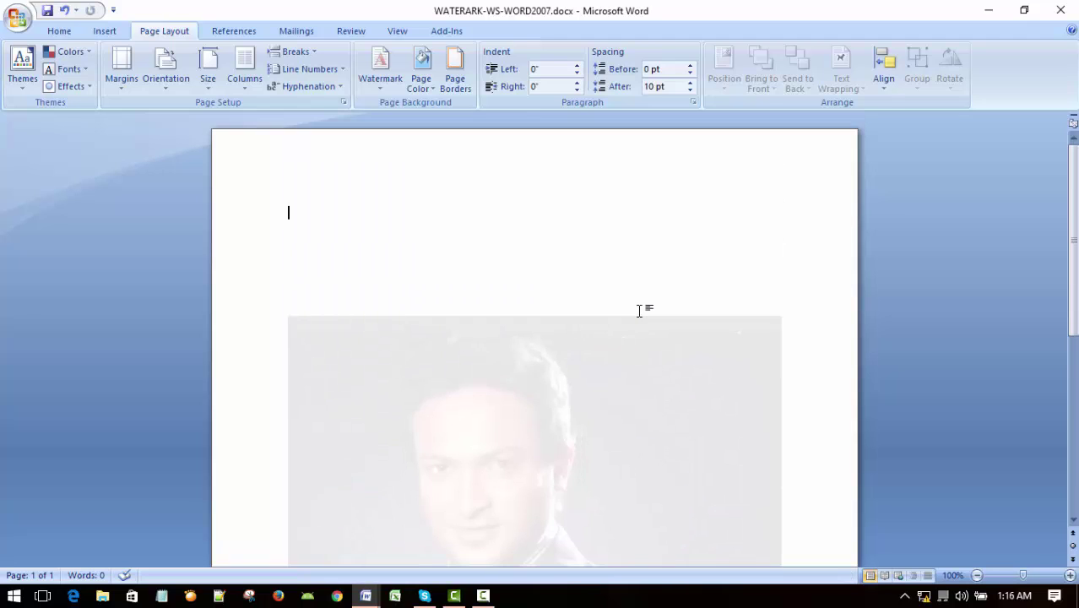
# Close the saved WATERARK-WS-WORD2007.docx, and close Document4 without saving its changes
pyautogui.click(17, 17)
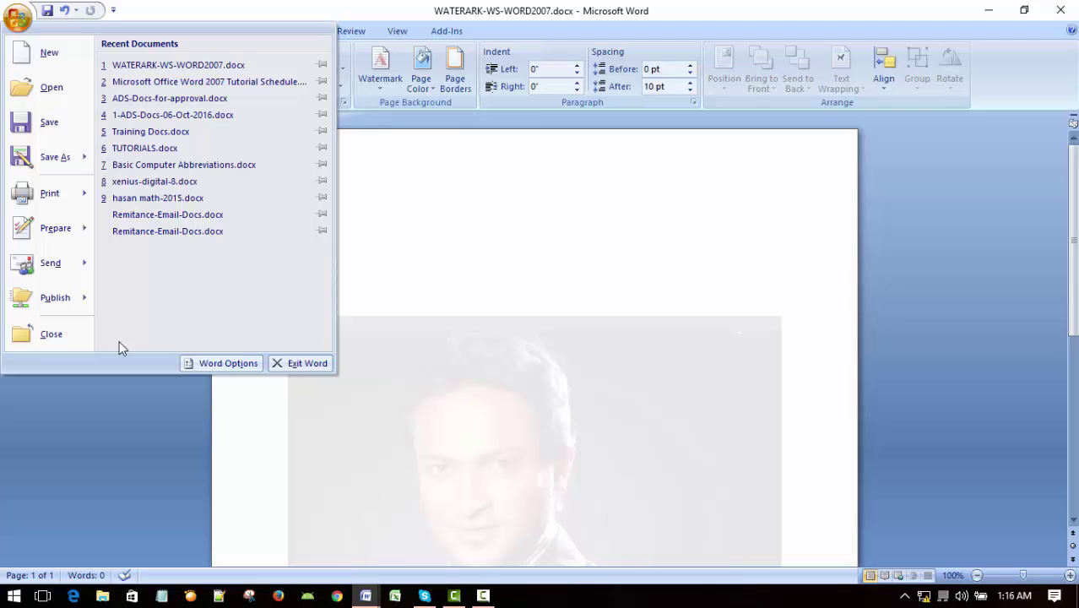
pyautogui.click(47, 338)
pyautogui.click(483, 259)
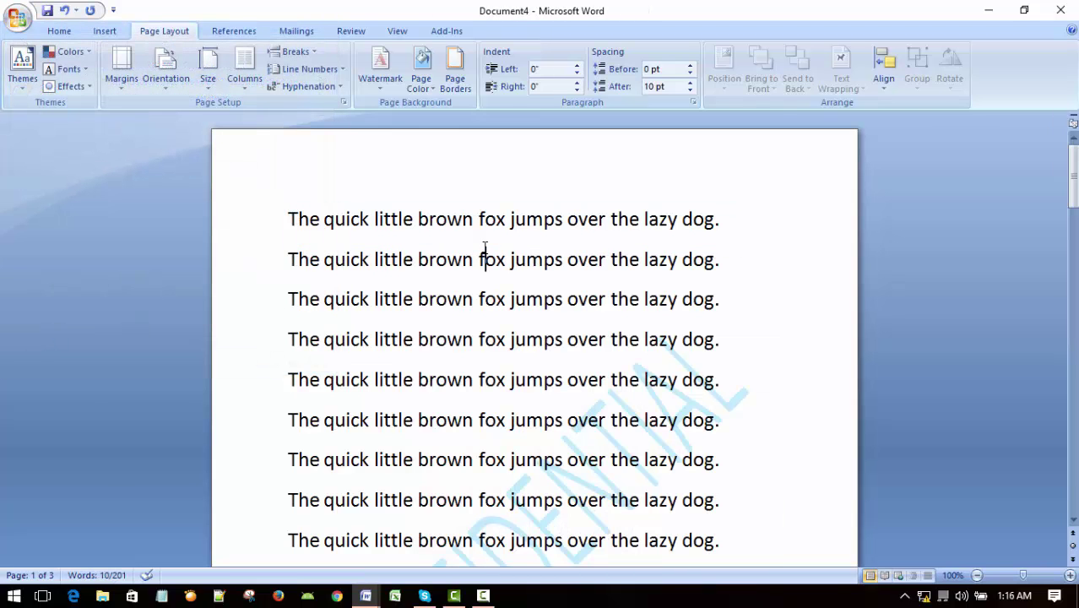
pyautogui.click(18, 18)
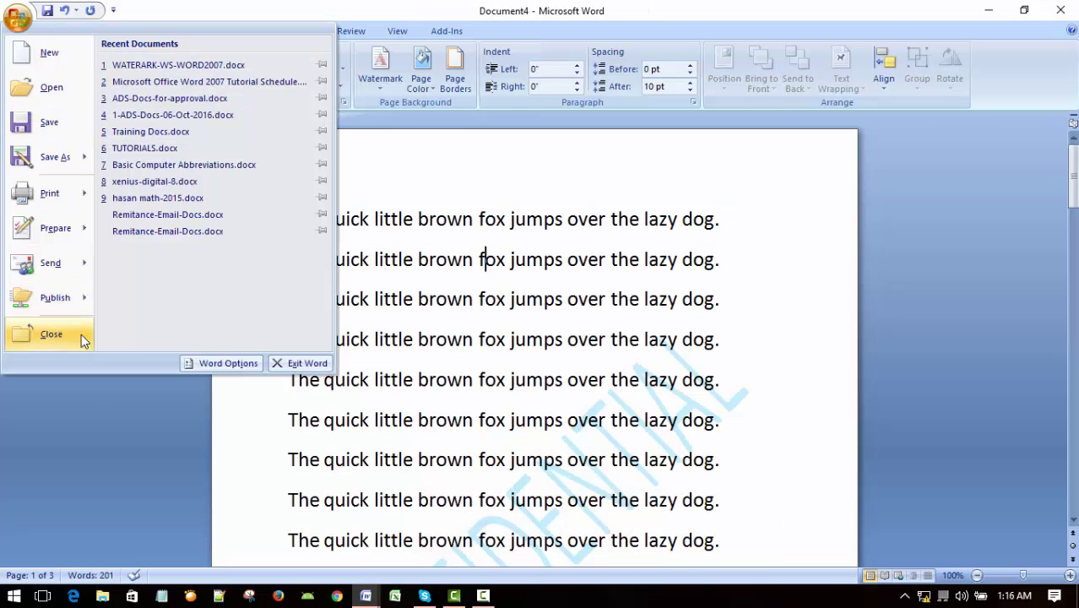
pyautogui.click(55, 335)
pyautogui.click(540, 340)
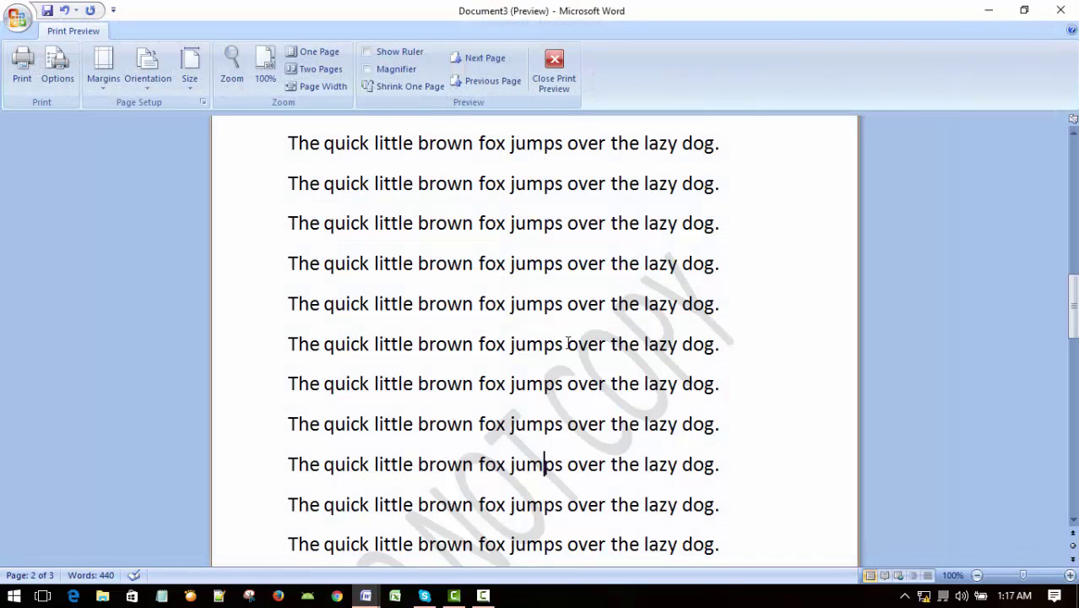
# Close Document3 with the DO NOT COPY watermark and Document2 with the URGENT watermark, discarding the changes to both
pyautogui.scroll(-5, 578, 343)
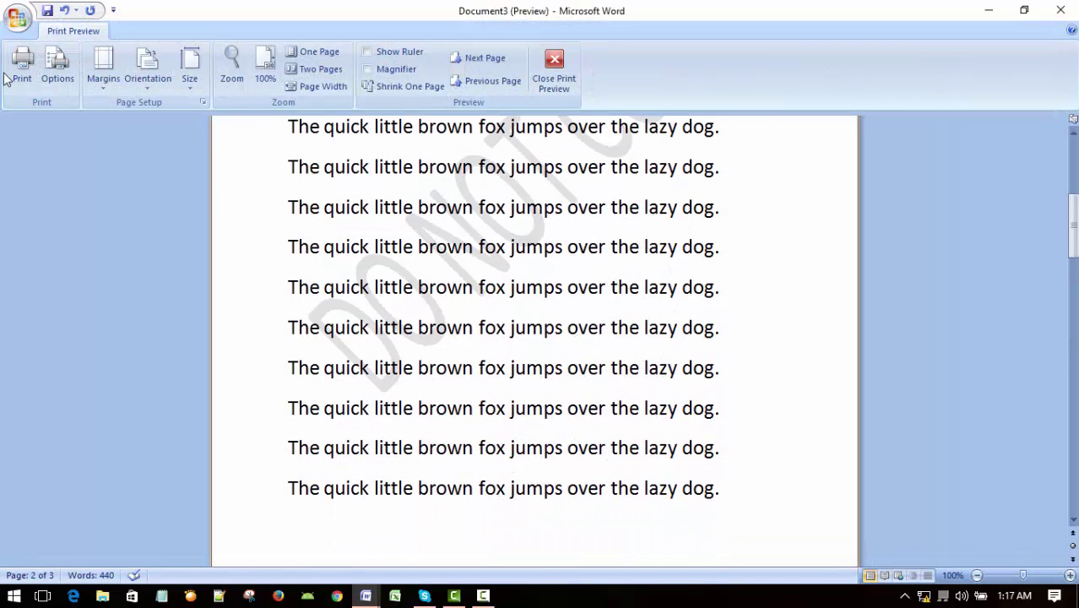
pyautogui.click(18, 18)
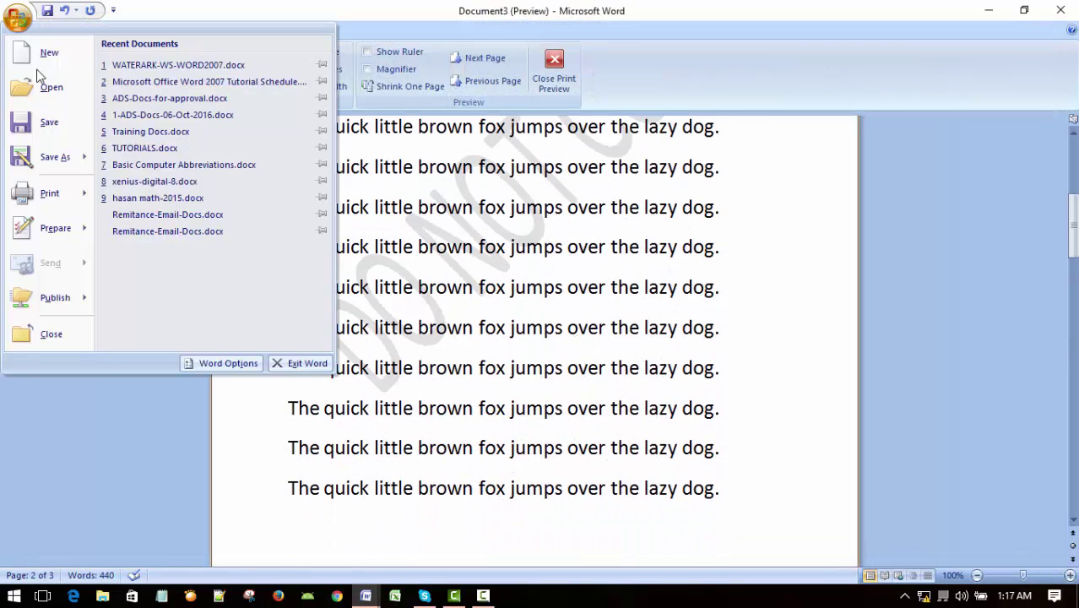
pyautogui.click(57, 333)
pyautogui.click(545, 340)
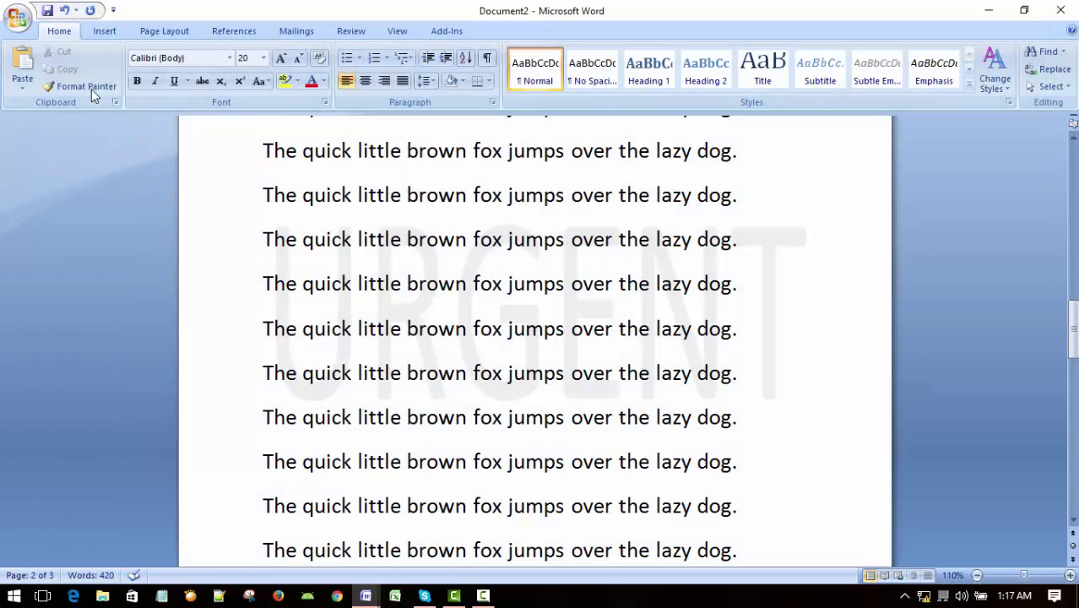
pyautogui.click(21, 21)
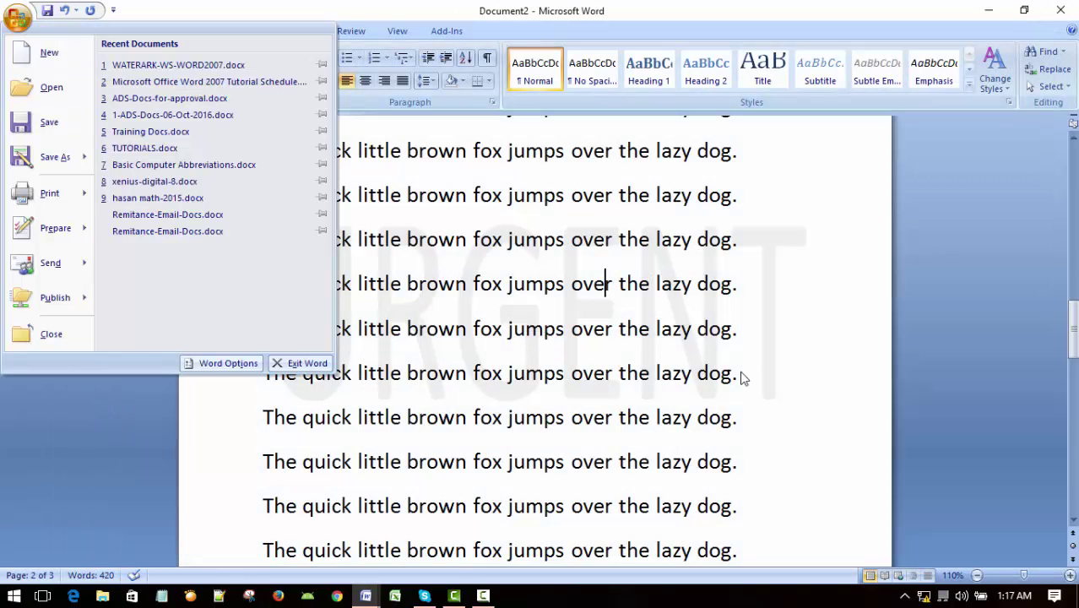
pyautogui.click(54, 329)
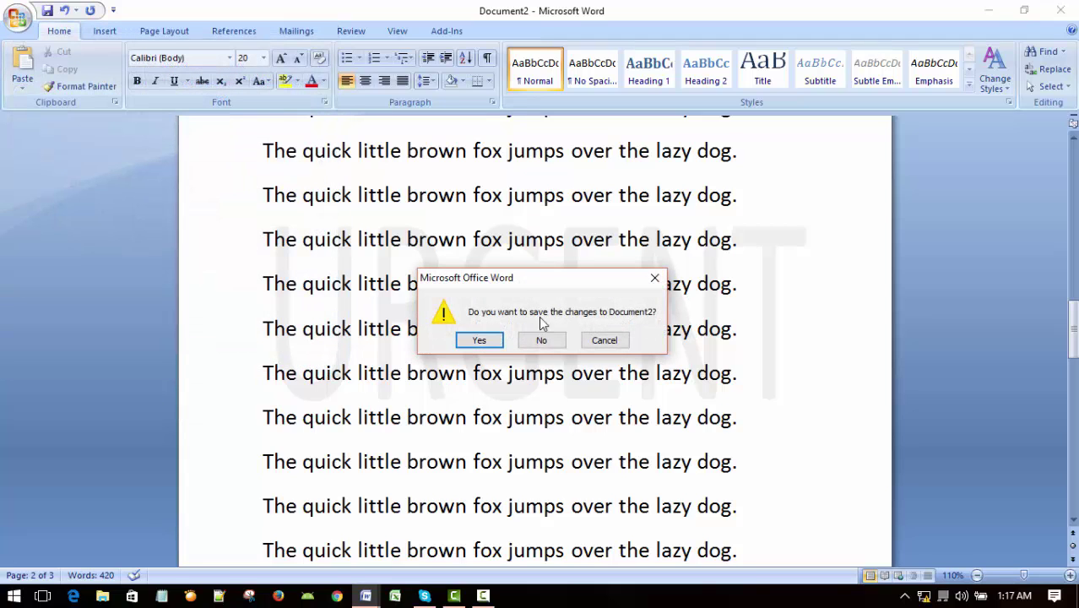
pyautogui.click(541, 339)
# Close Document1 with the CONFIDENTIAL watermark without saving its changes
pyautogui.scroll(8, 549, 228)
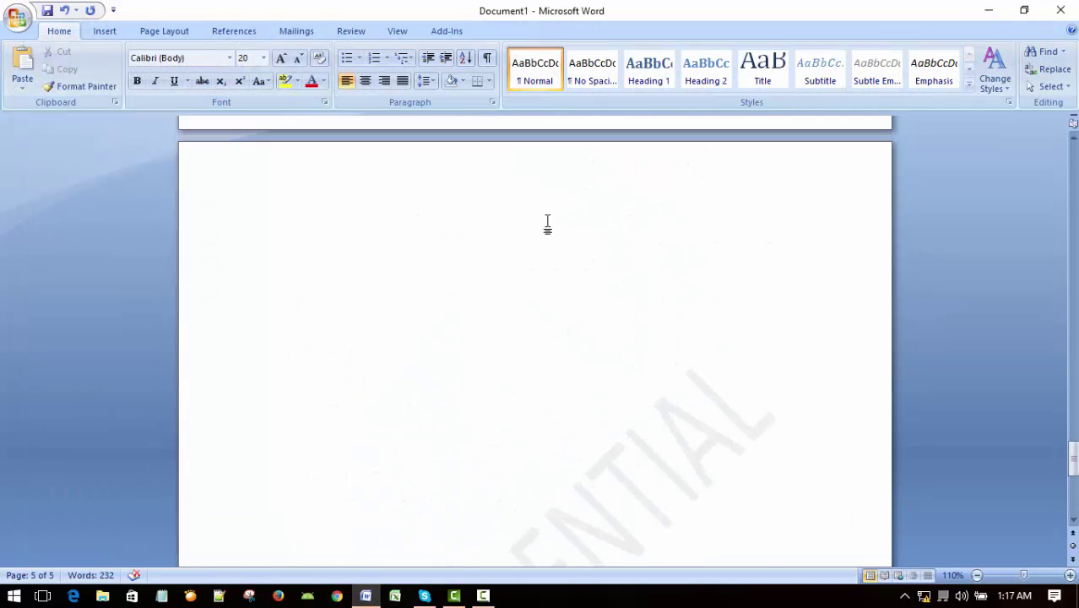
pyautogui.scroll(-3, 287, 179)
pyautogui.click(17, 17)
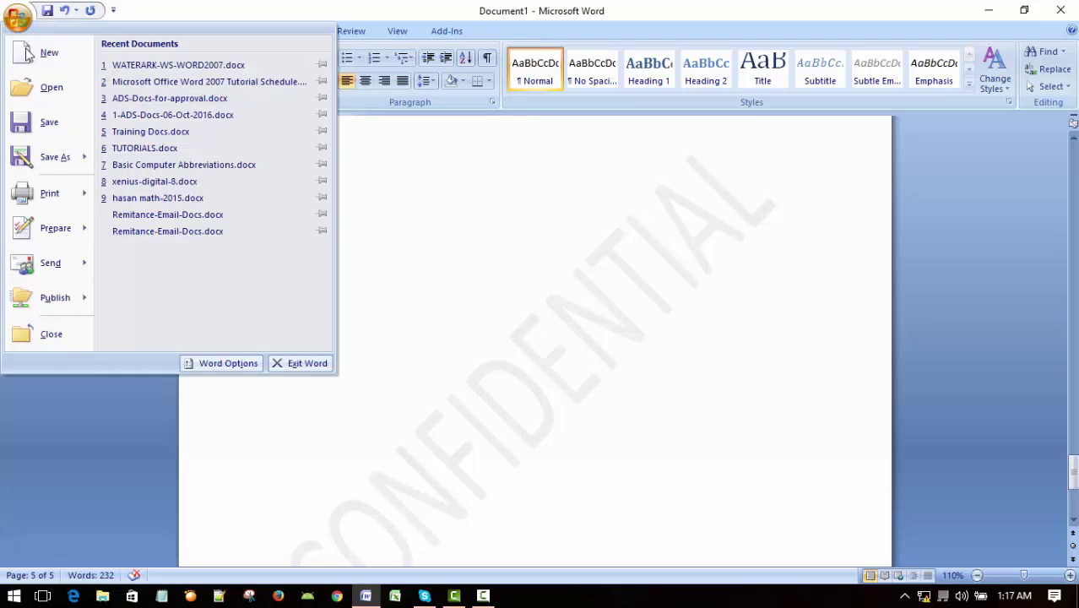
pyautogui.click(53, 332)
pyautogui.click(541, 340)
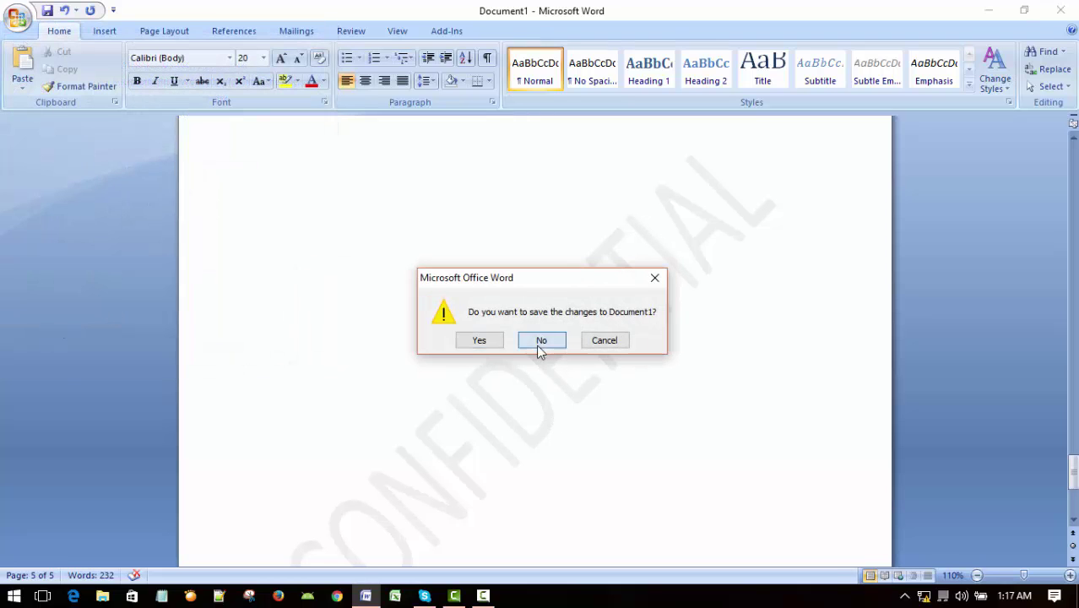
# Exit Word completely, closing the empty program window
pyautogui.click(17, 17)
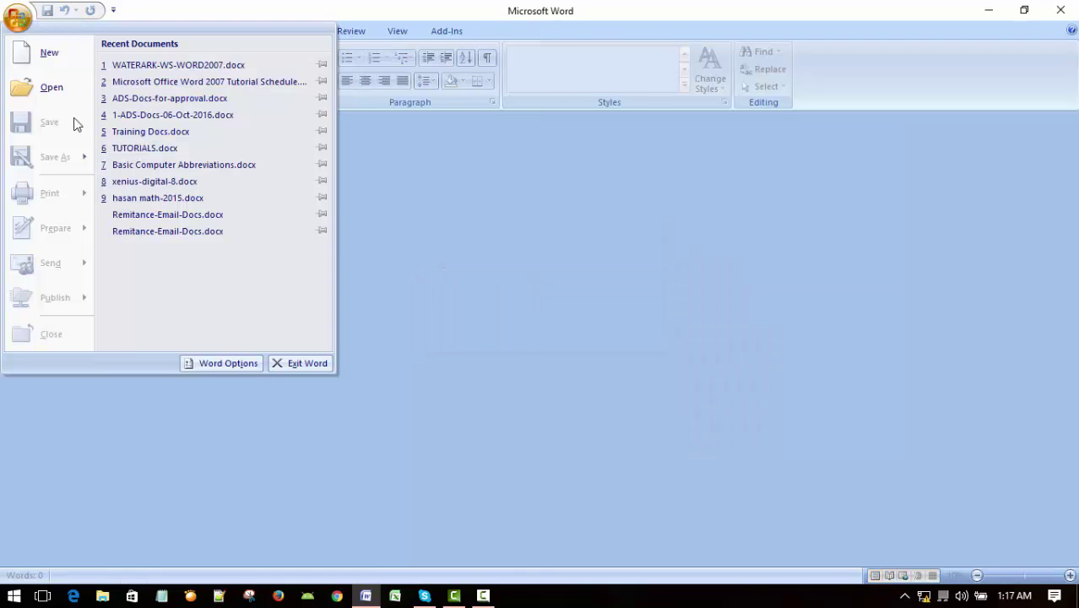
pyautogui.click(864, 314)
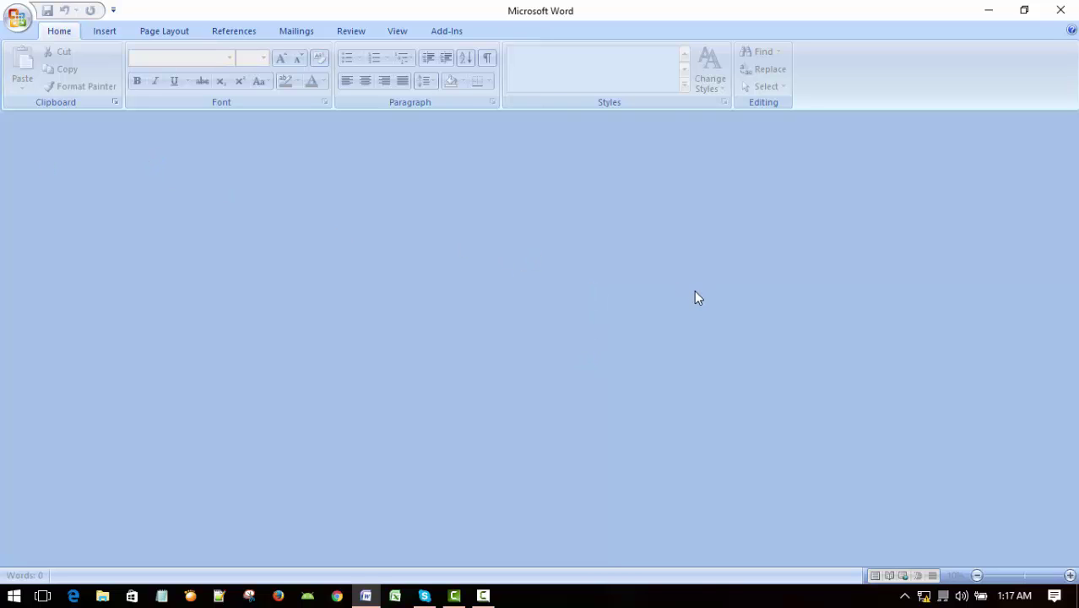
pyautogui.click(19, 19)
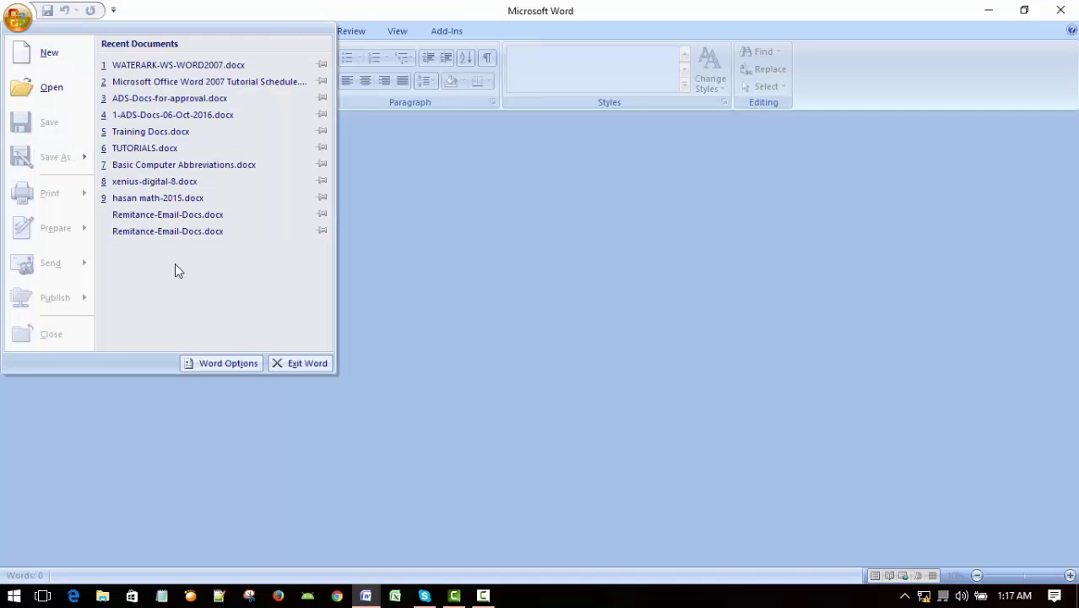
pyautogui.click(305, 365)
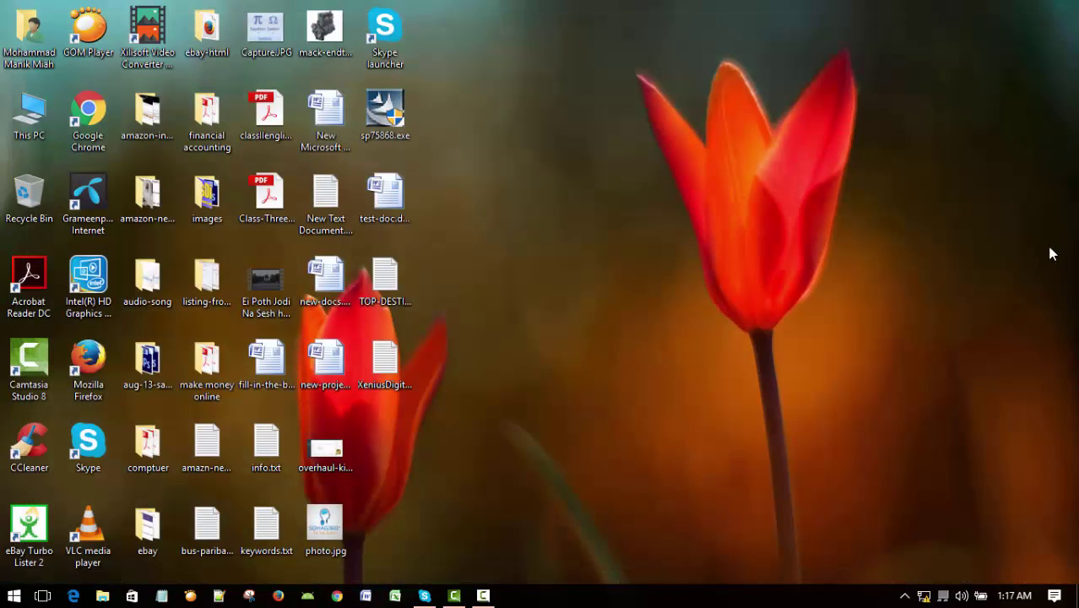